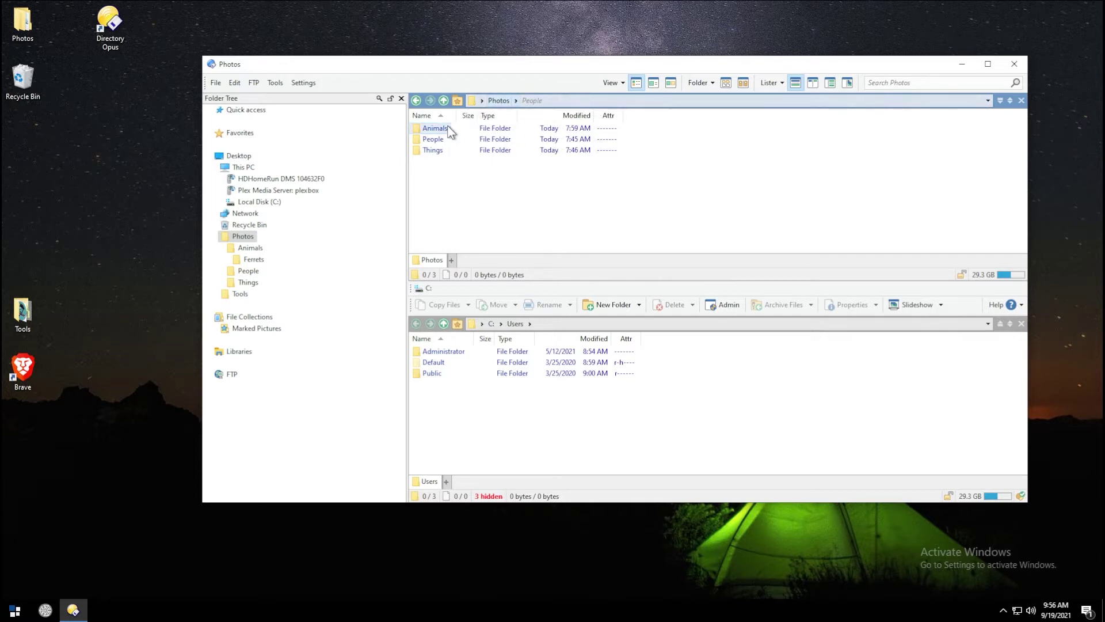
Step: Drop the Ferrets folder onto Animals, then return to the Photos folder
left_click(444, 150)
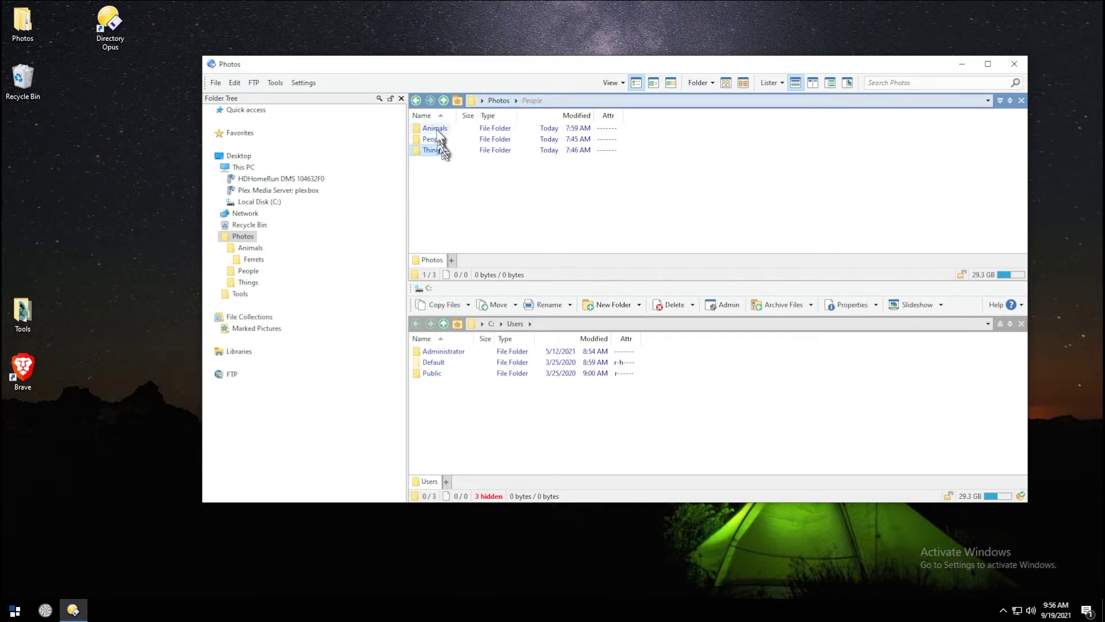
double_click(434, 128)
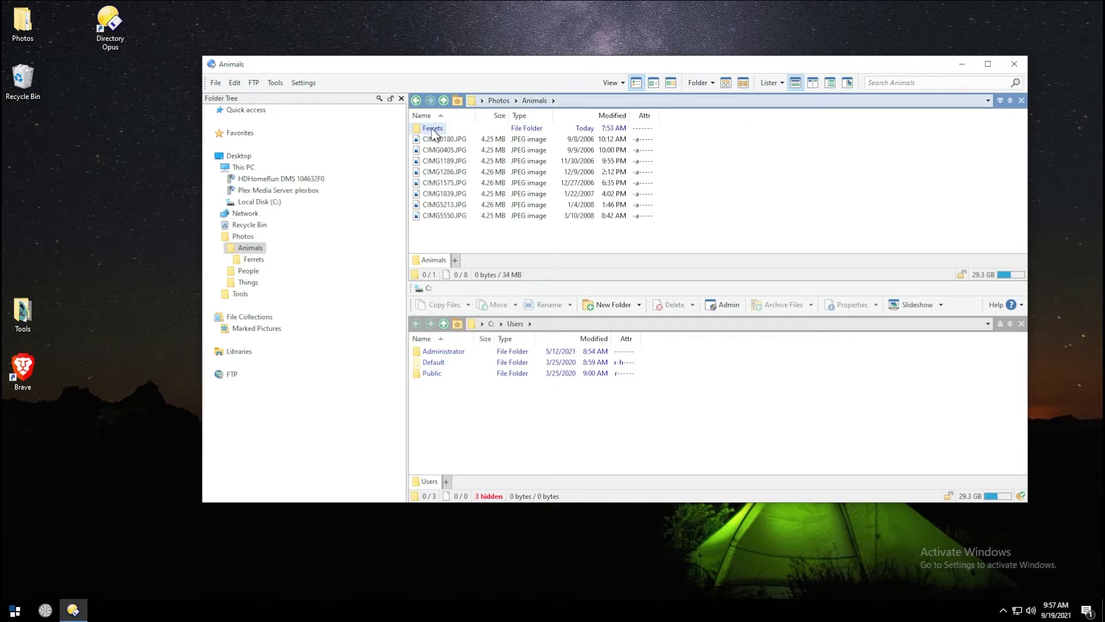
left_click_drag(432, 132, 533, 102)
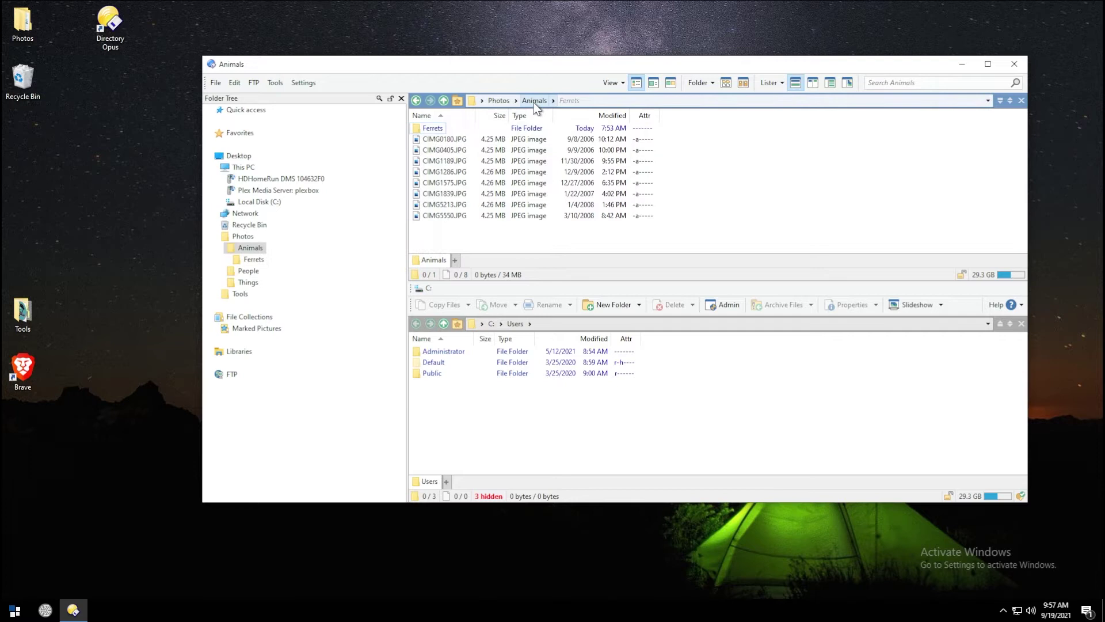
left_click(498, 100)
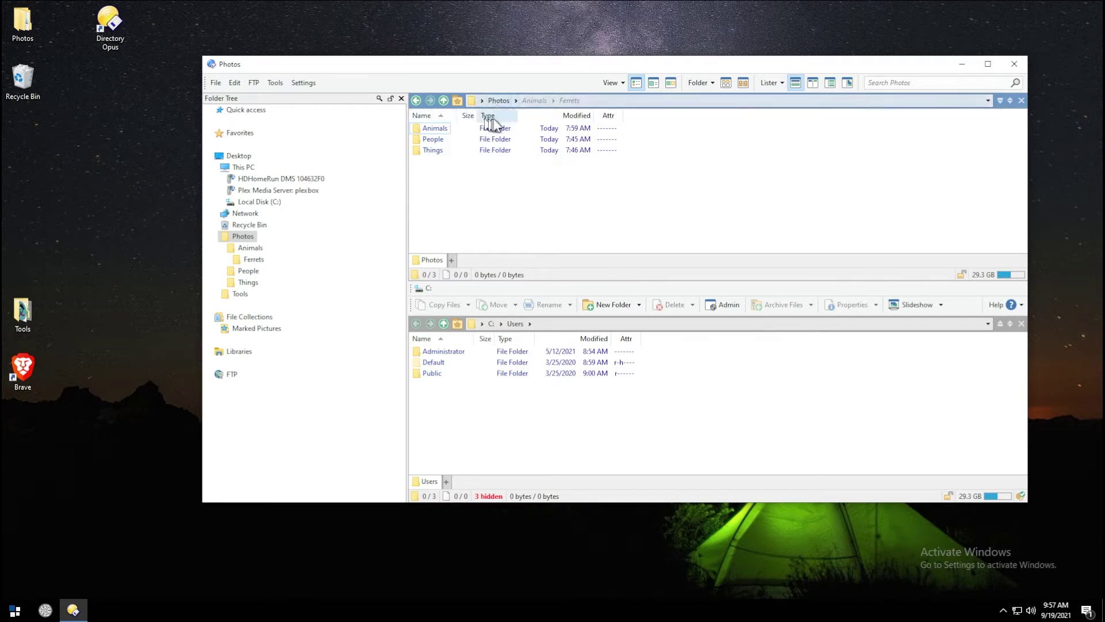
double_click(435, 128)
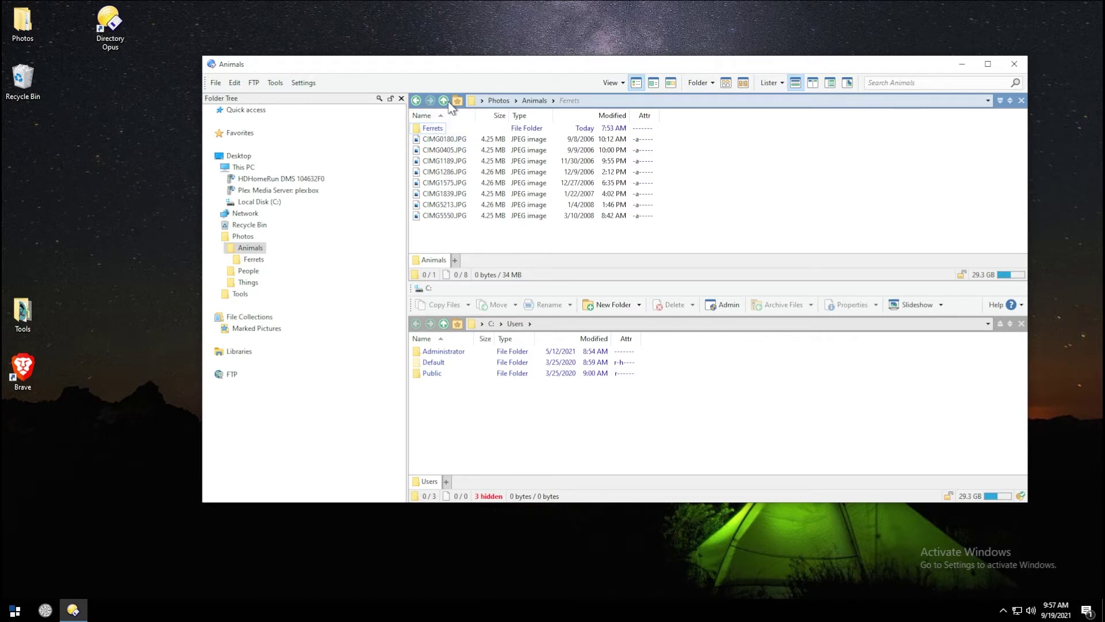
left_click(416, 101)
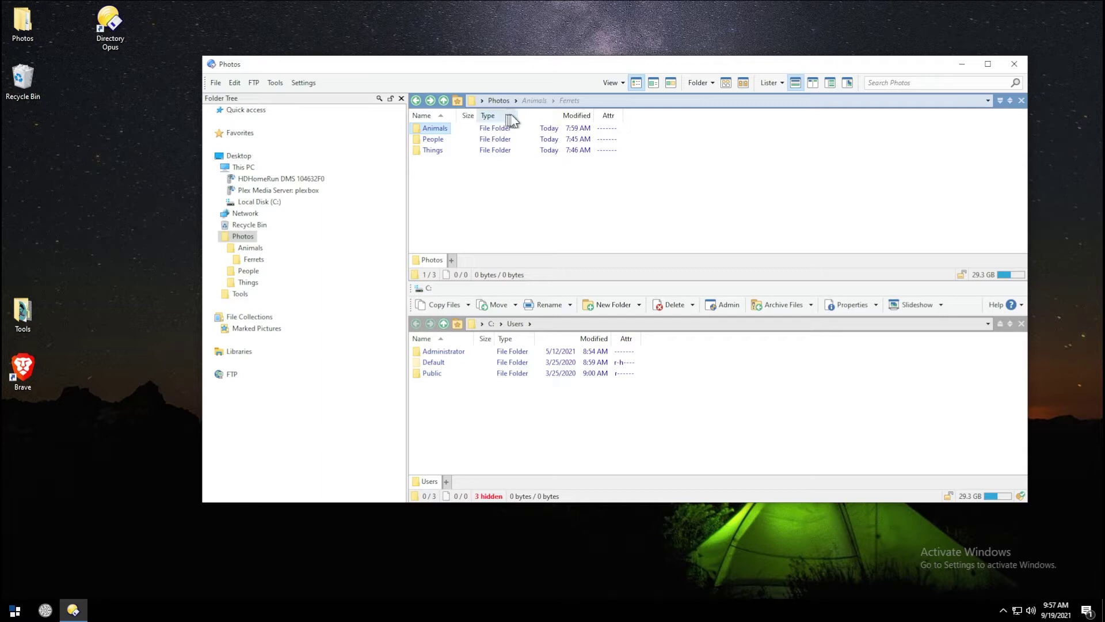
Step: Add Physical height, Physical width and Bit depth columns from the Picture Dimensions group
right_click(562, 115)
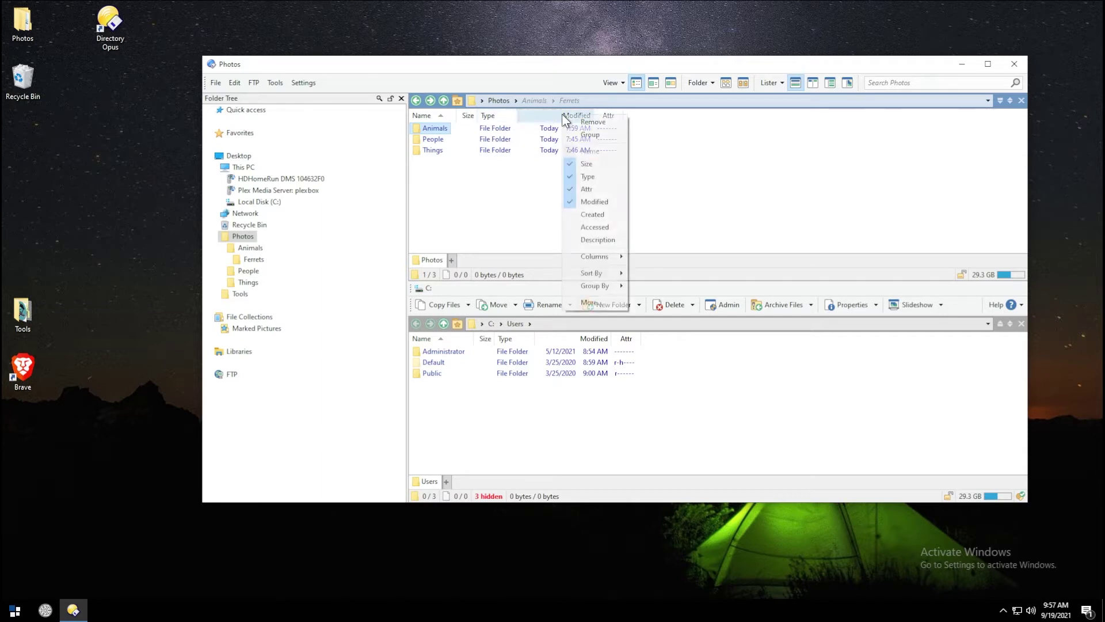
left_click(603, 300)
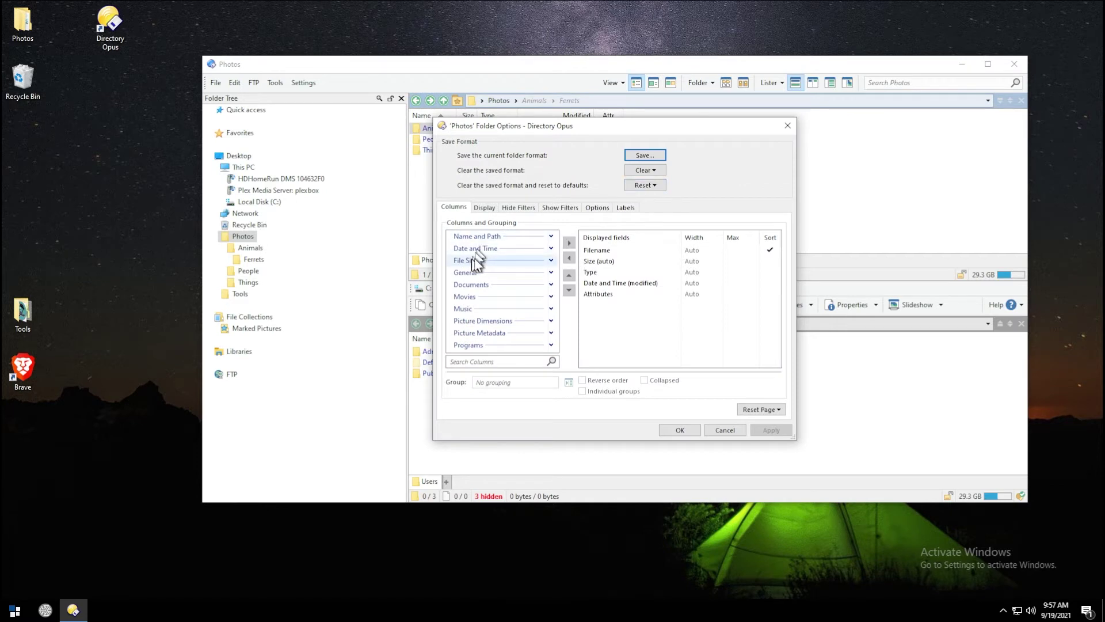
left_click(552, 322)
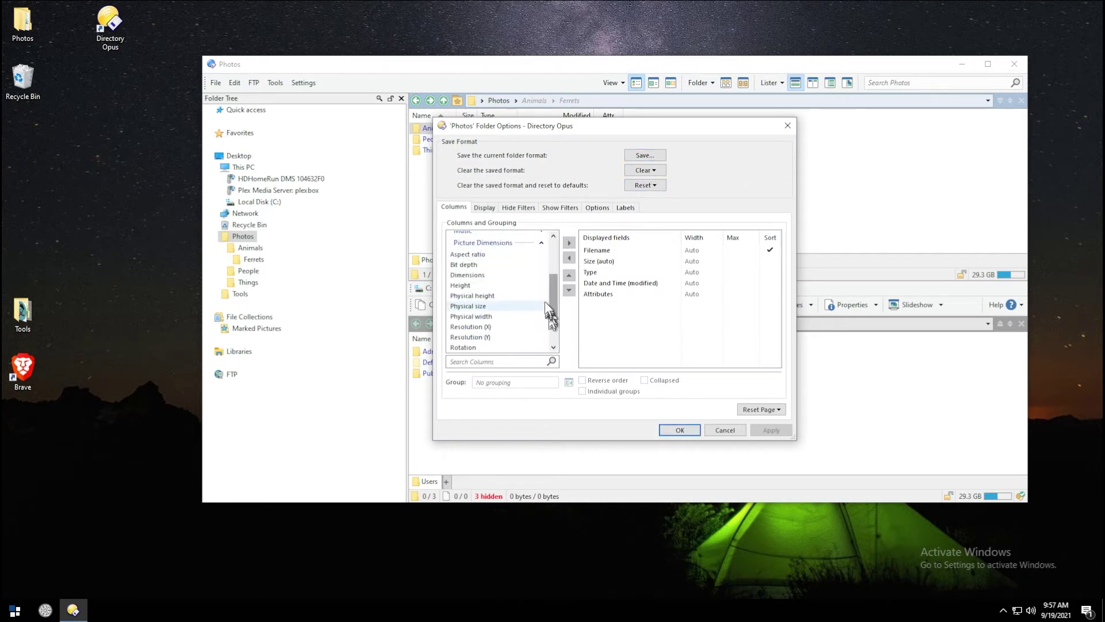
scroll(521, 297, "down", 2)
mouse_move(554, 282)
left_mouse_down()
mouse_move(554, 301)
mouse_move(554, 254)
mouse_move(564, 272)
mouse_move(555, 304)
left_mouse_up()
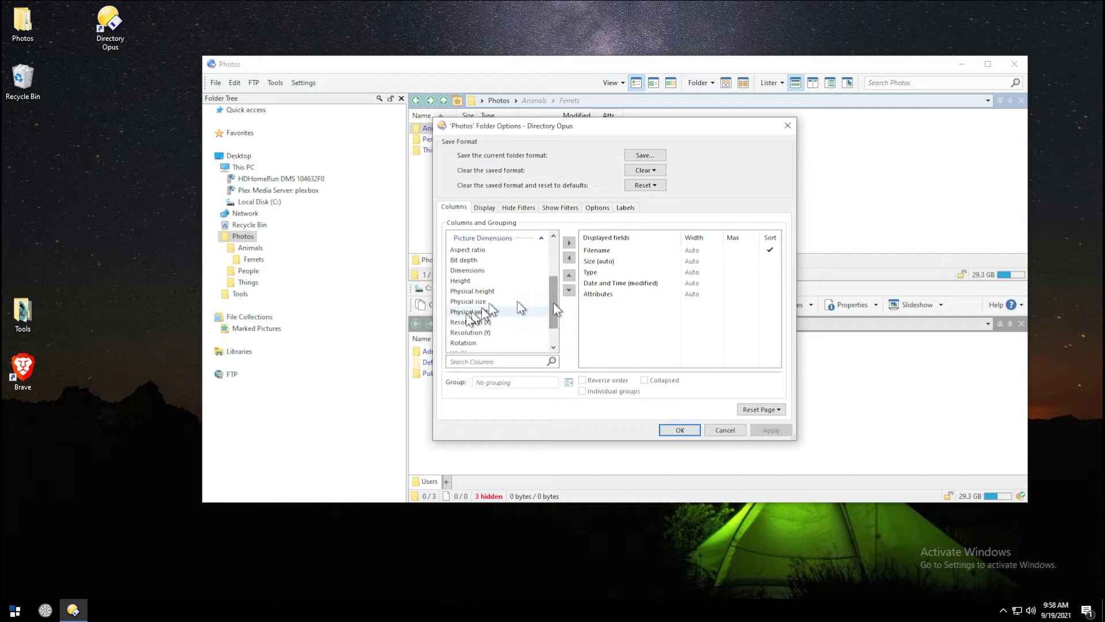
double_click(488, 291)
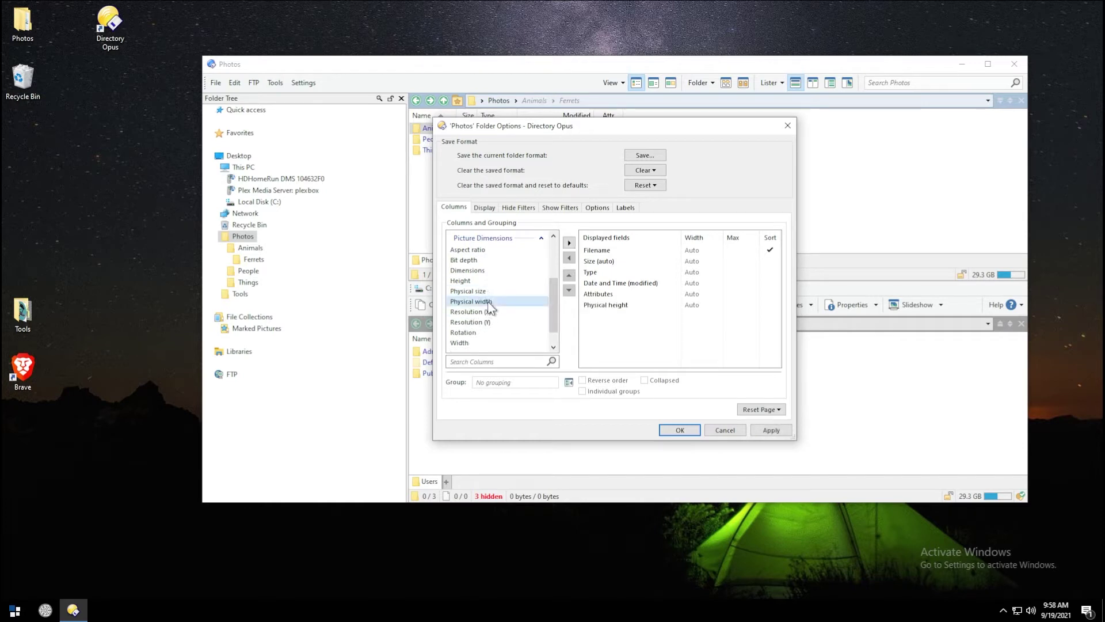
double_click(488, 302)
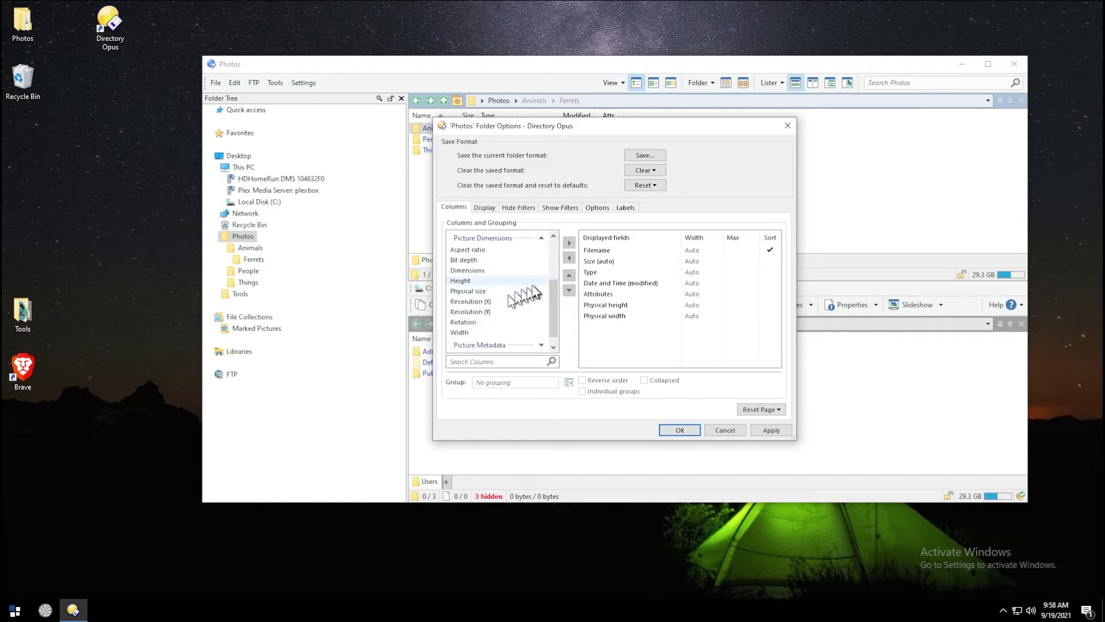
double_click(488, 260)
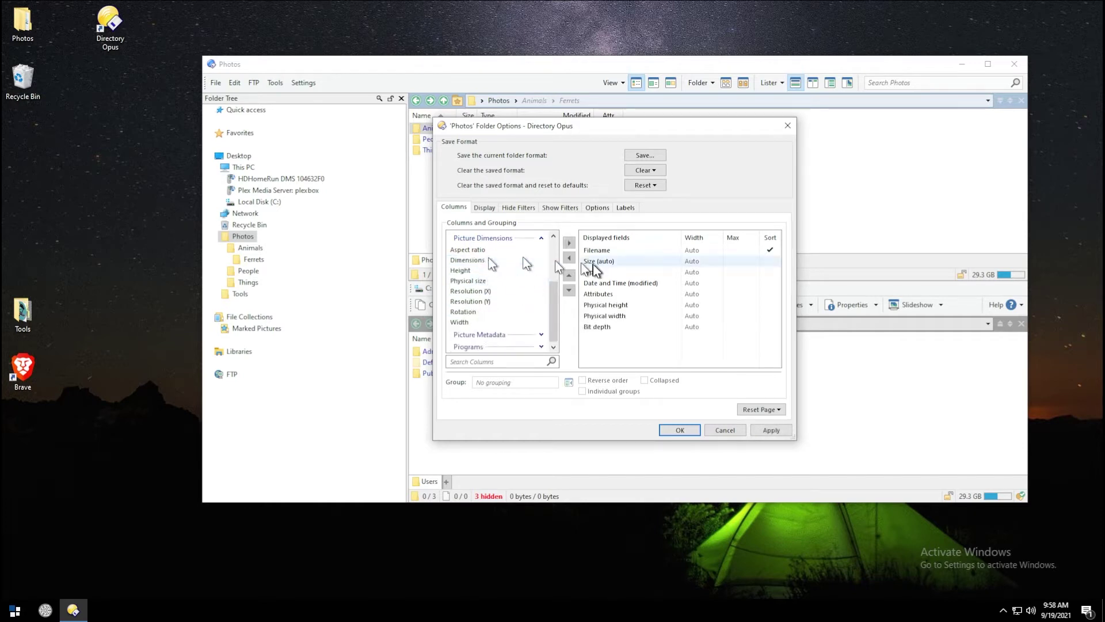
Step: Add the Date taken column from Picture Metadata and apply the new columns
left_click(541, 334)
mouse_move(554, 274)
left_mouse_down()
mouse_move(554, 309)
mouse_move(553, 292)
left_mouse_up()
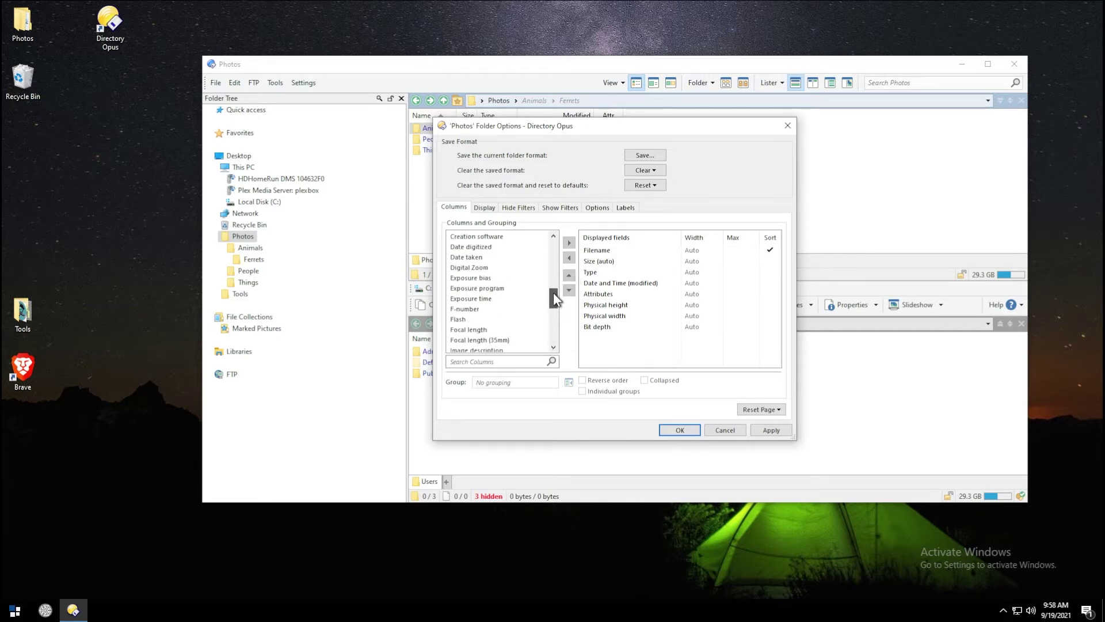
double_click(480, 264)
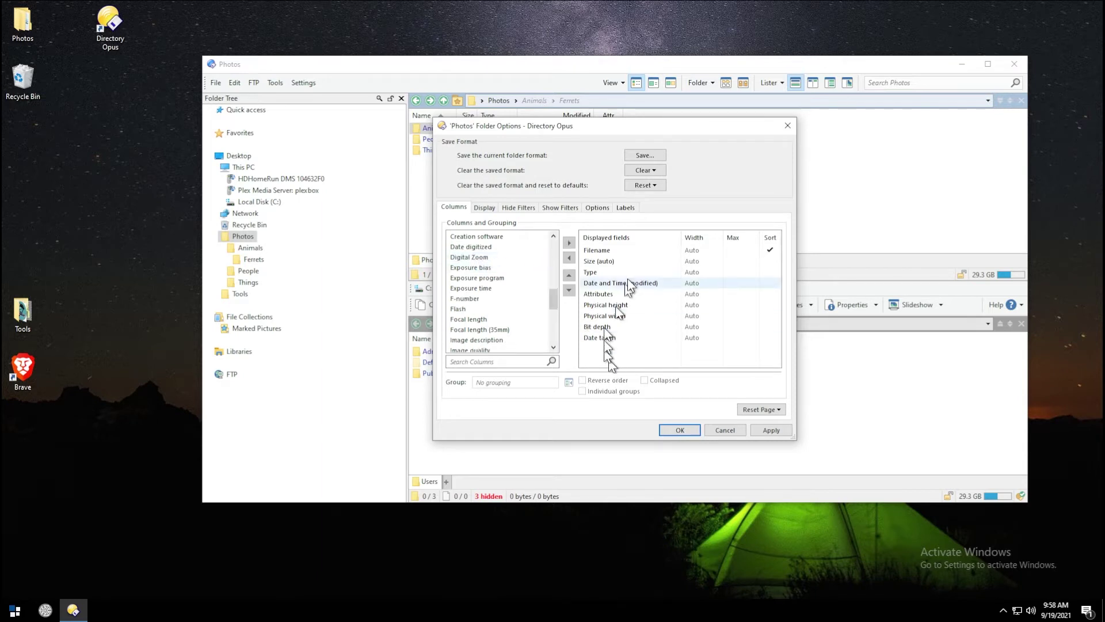
left_click(765, 430)
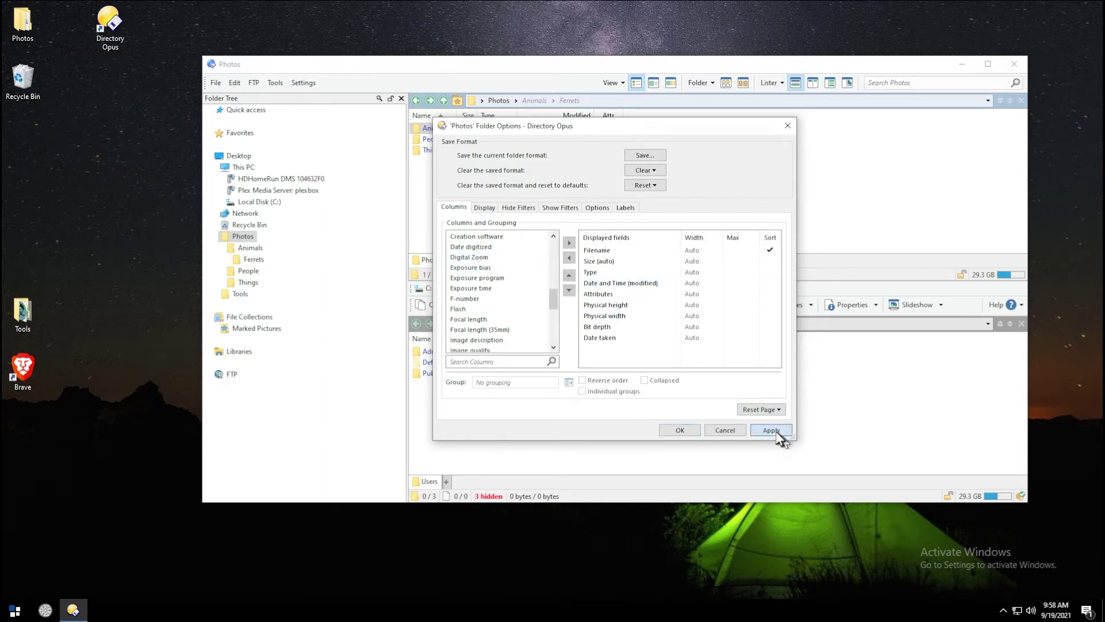
Step: Confirm the column changes, then check the new picture values in Animals and return to Photos
left_click(707, 430)
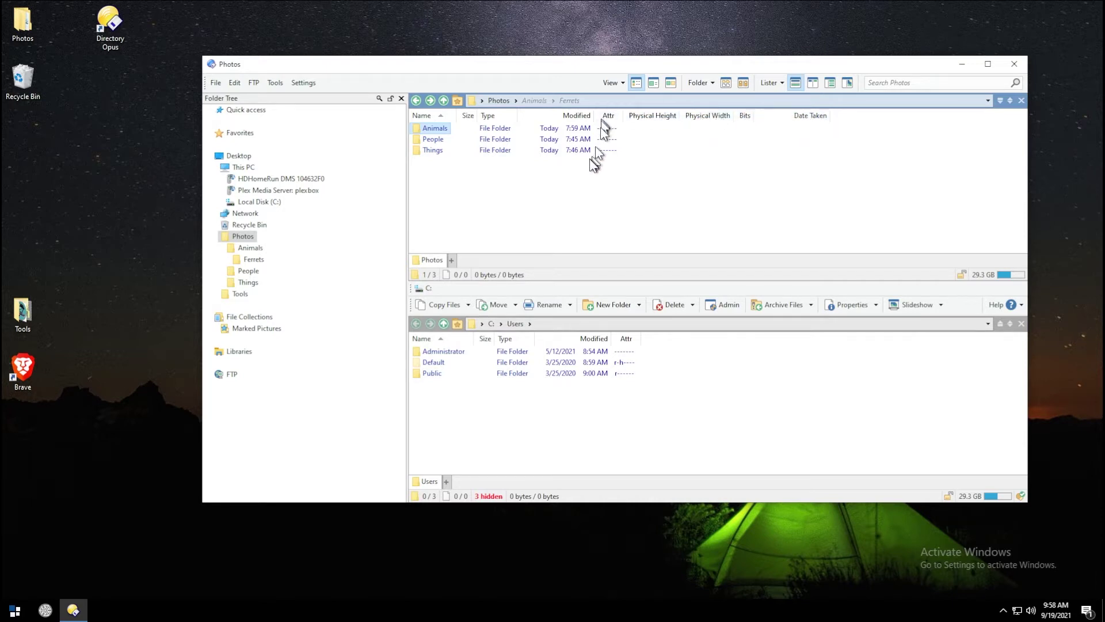
double_click(437, 127)
left_click(416, 101)
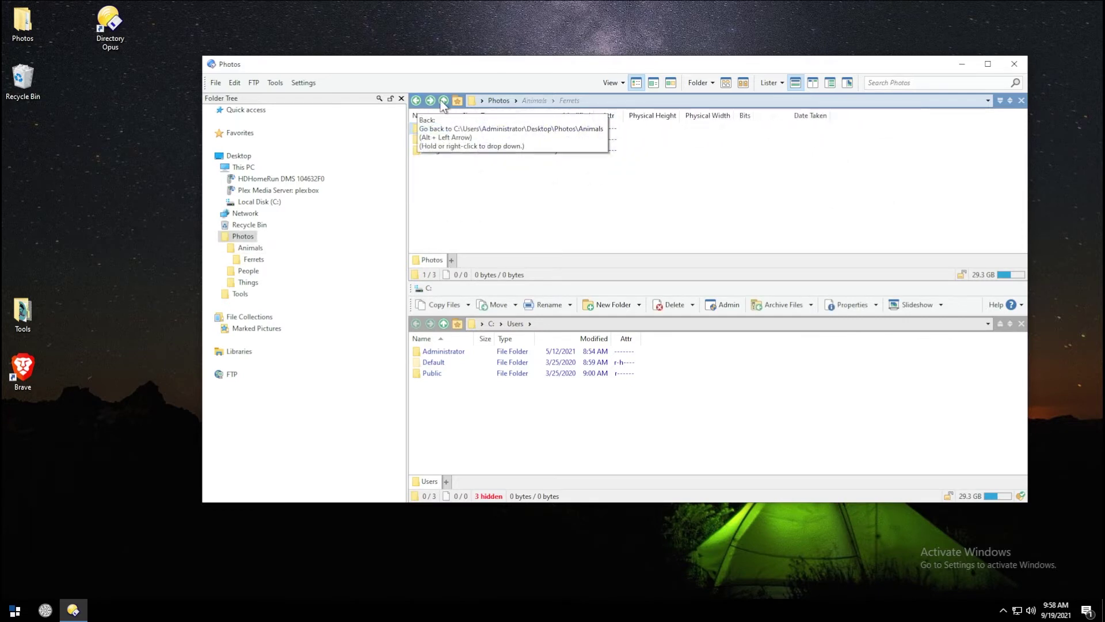
double_click(432, 128)
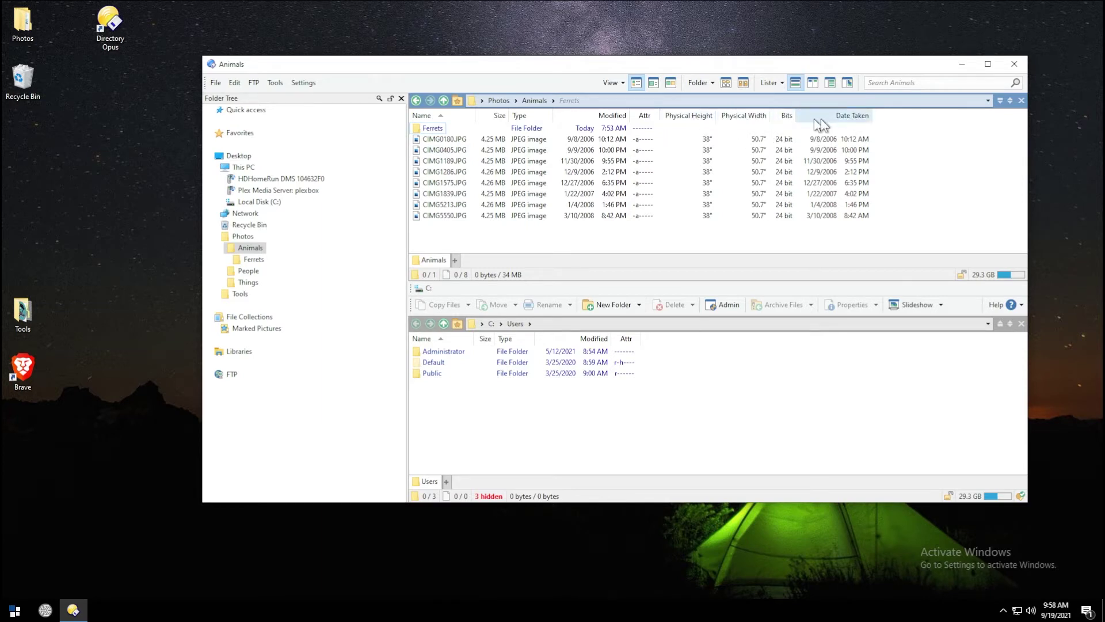
left_click(498, 100)
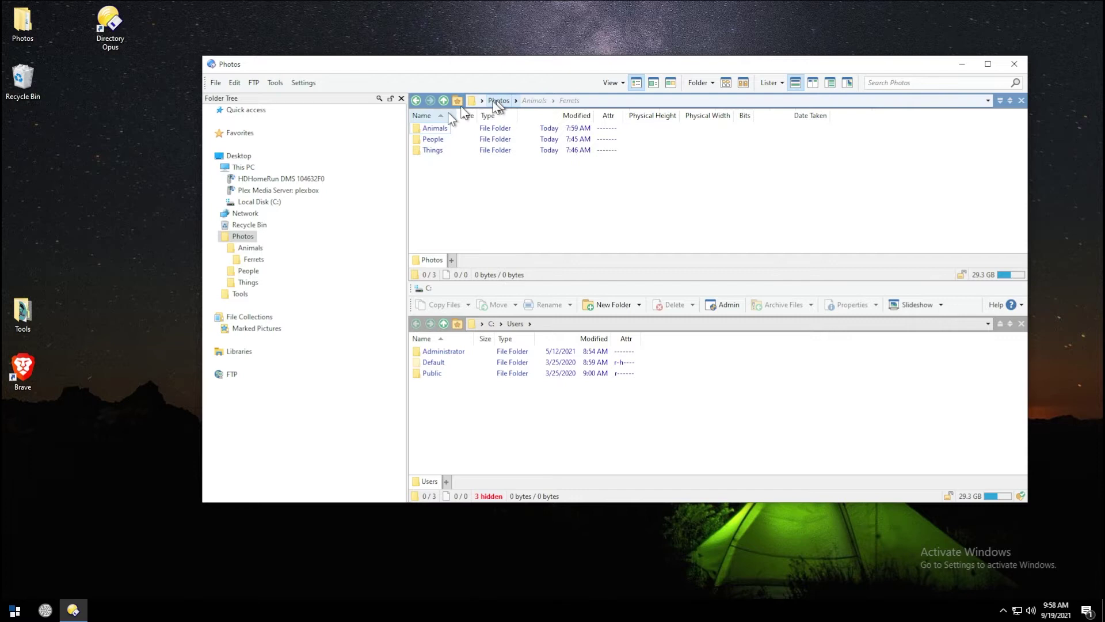
Step: Set the Photos listing's fill colour to light green (185, 255, 187) and apply it
right_click(576, 115)
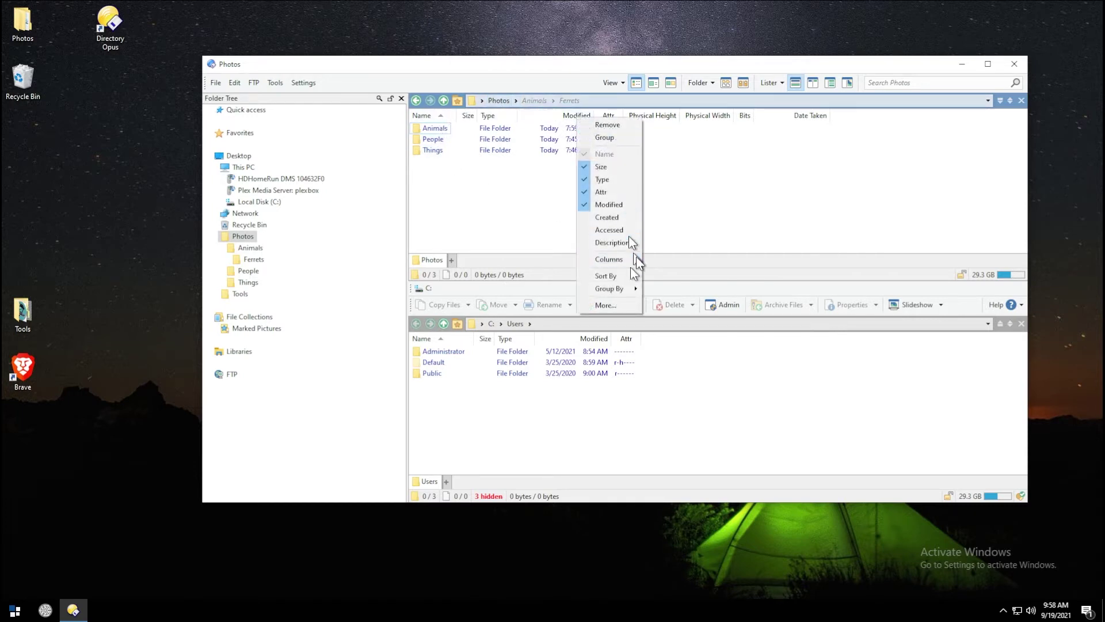
left_click(620, 303)
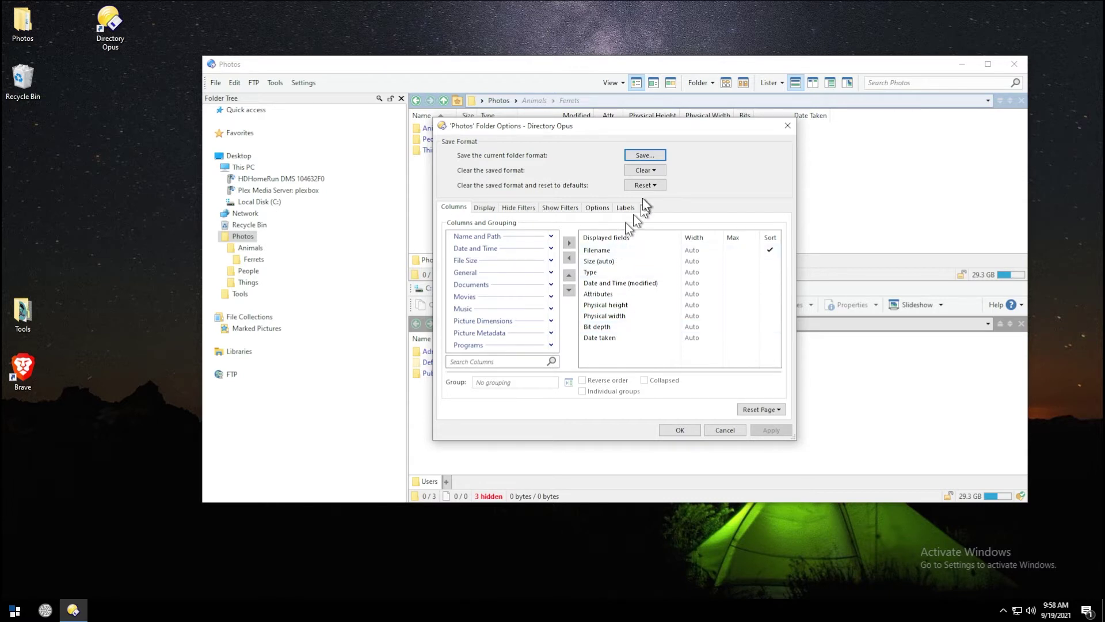
left_click(599, 207)
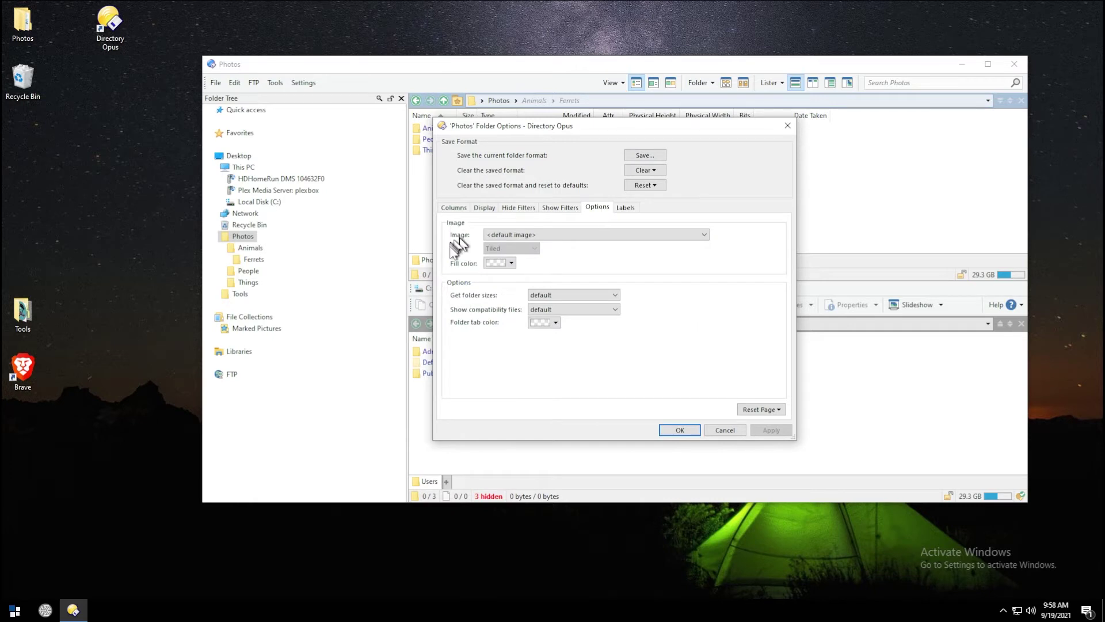
left_click(510, 263)
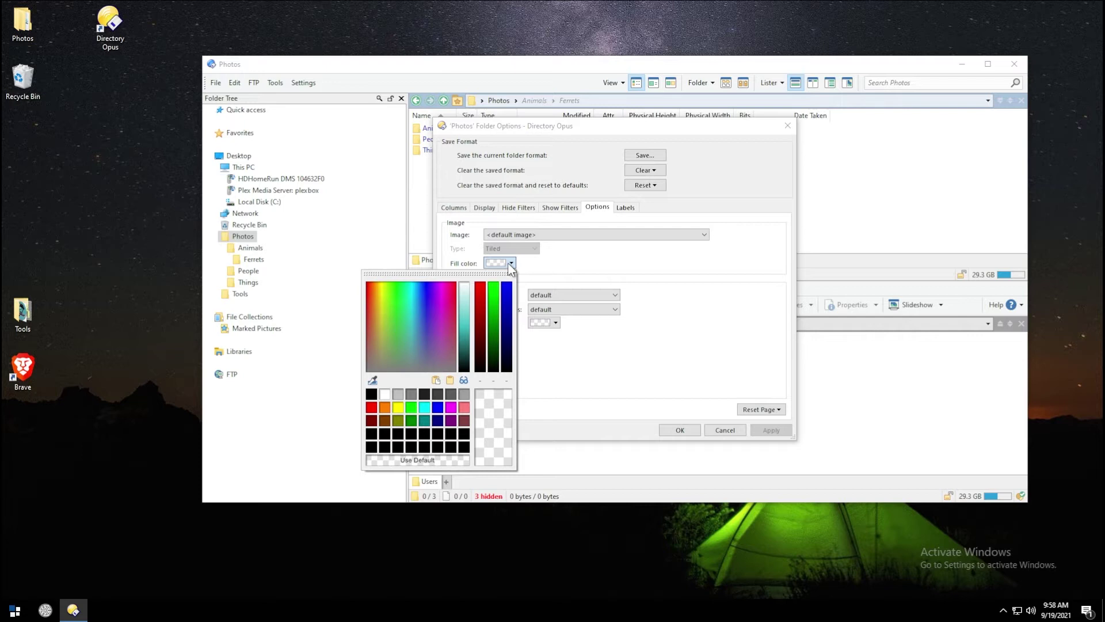
left_click(399, 293)
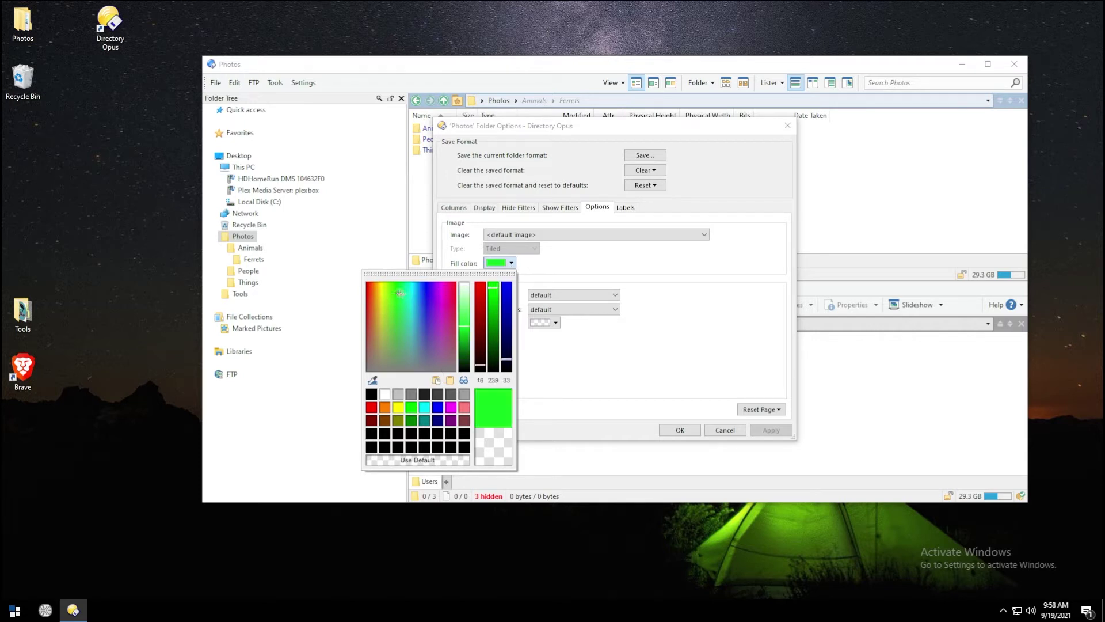
left_click_drag(467, 321, 465, 293)
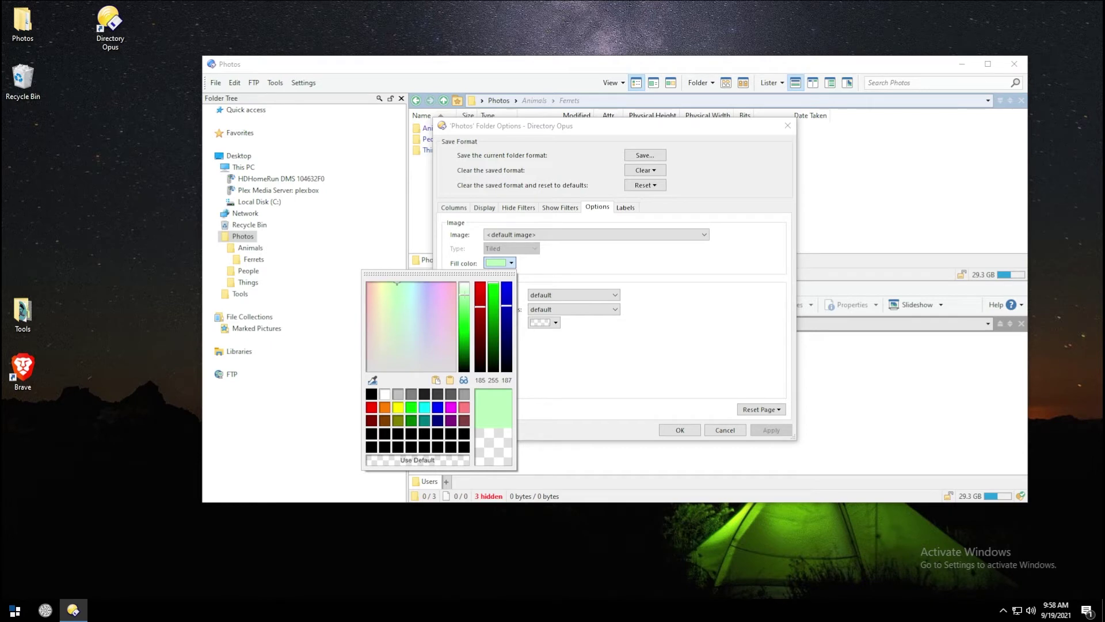
left_click(674, 403)
left_click(770, 430)
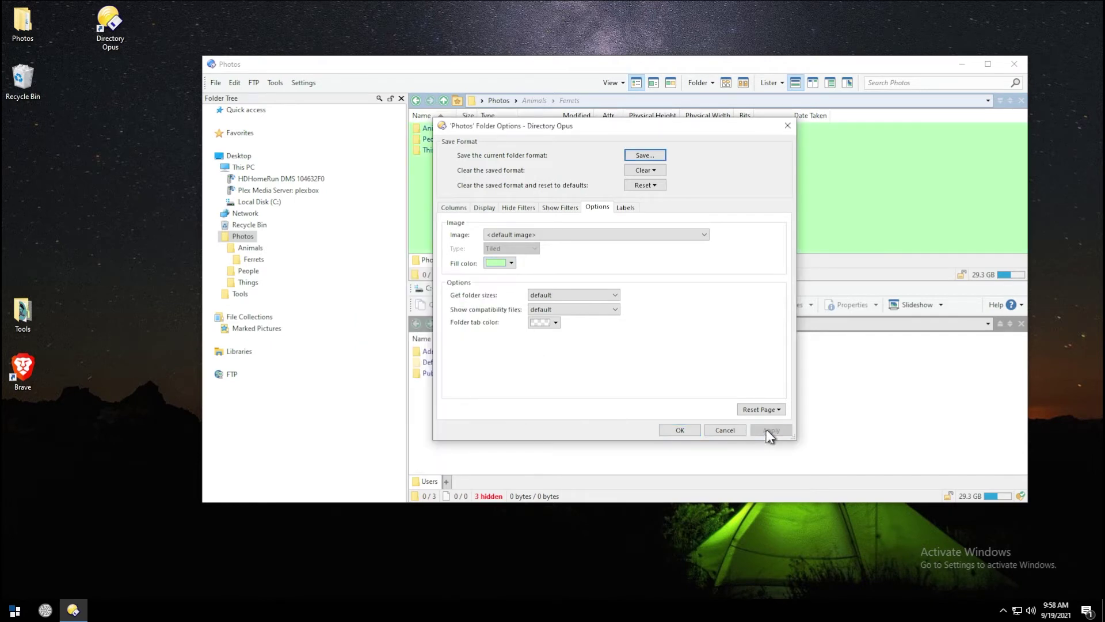
Step: Save the Photos format with 'Replace this folder's format' and 'Save for all sub-folders' ticked
left_click_drag(665, 128, 829, 182)
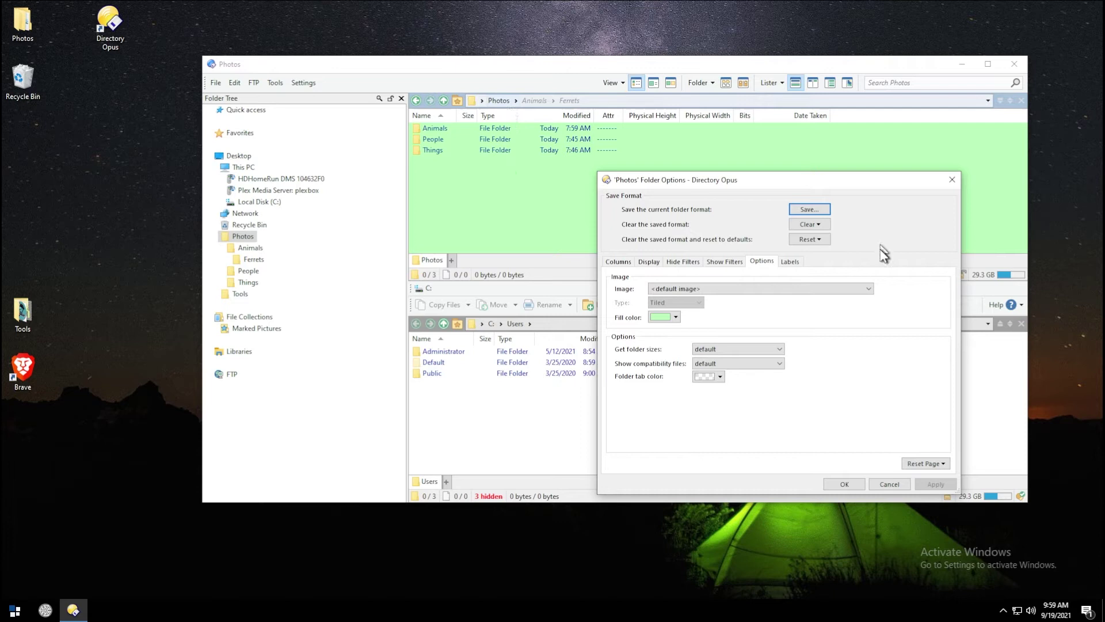
left_click(813, 209)
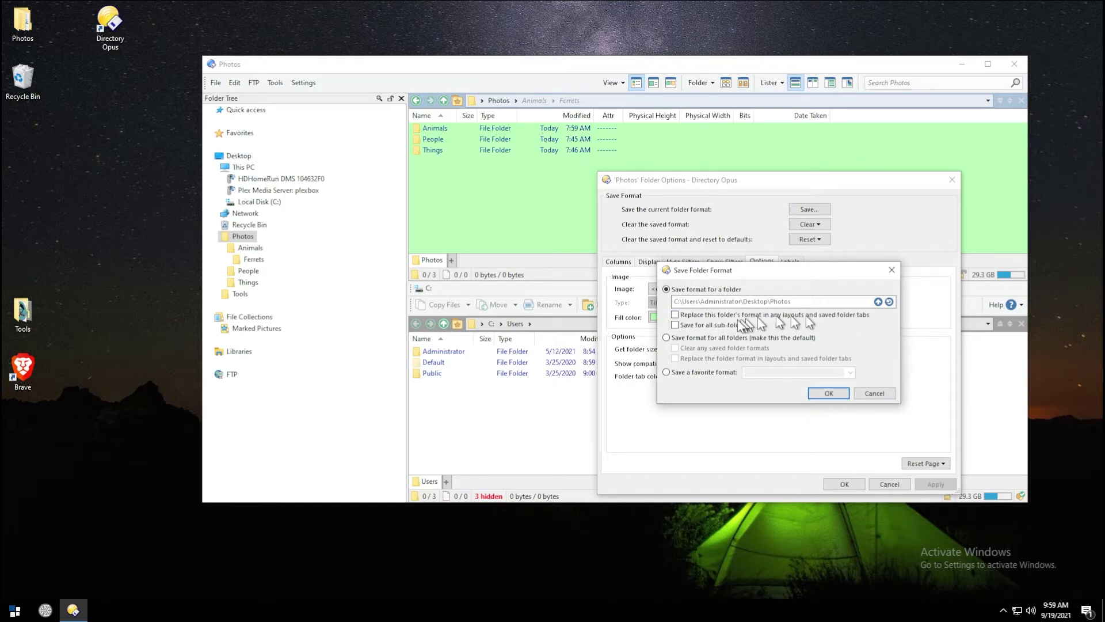
left_click(674, 315)
left_click(675, 325)
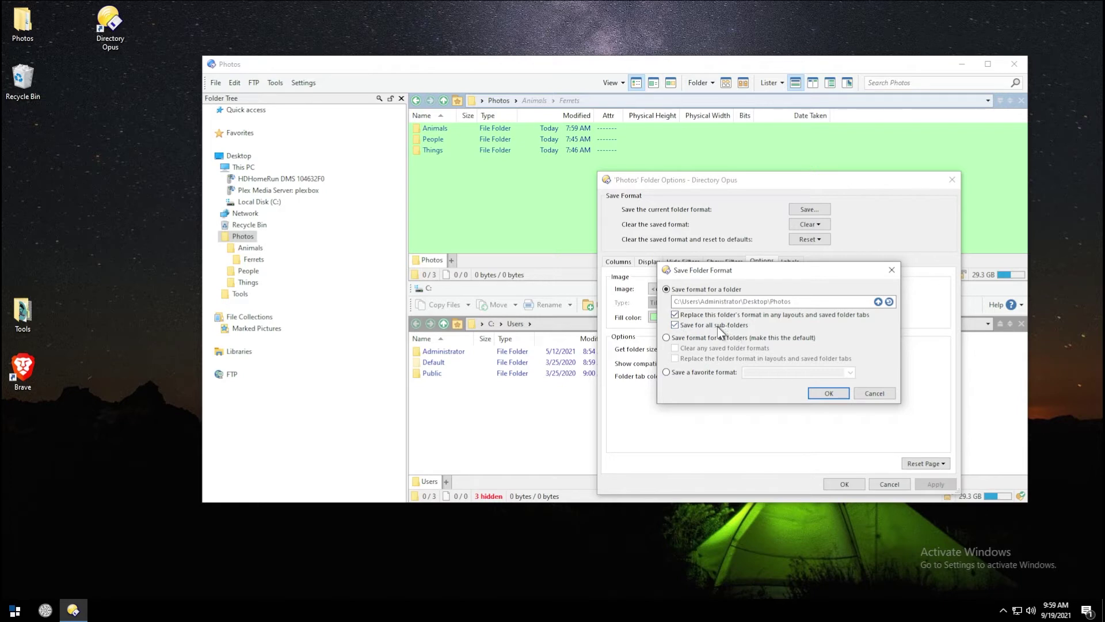
left_click(826, 395)
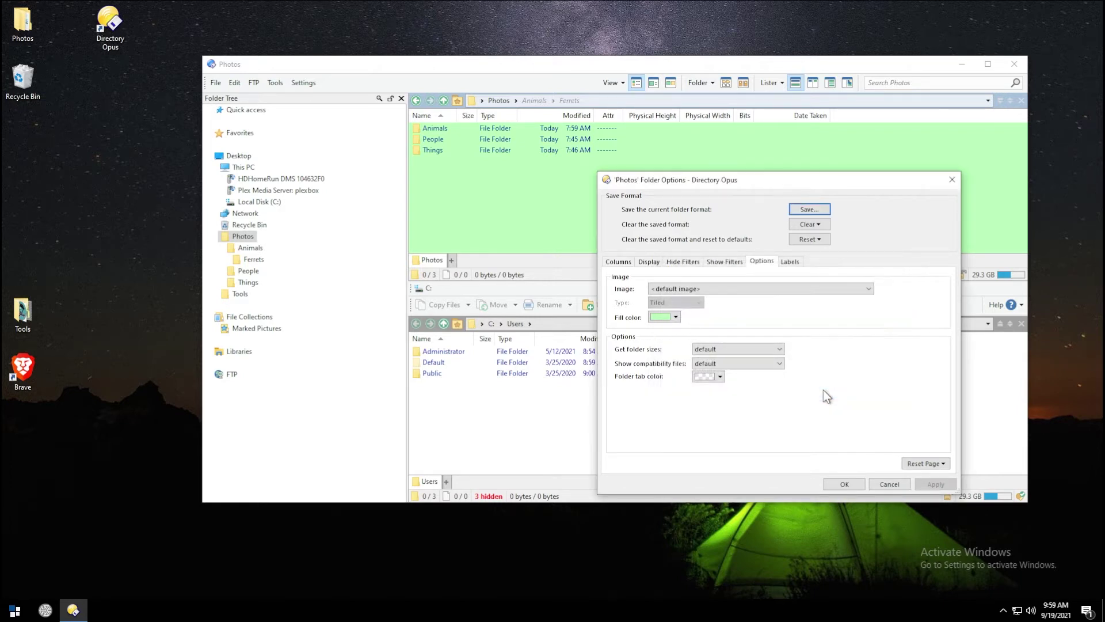
left_click(845, 484)
Step: Browse between Animals, Photos and C: to confirm Animals inherits the green format and picture columns
double_click(442, 130)
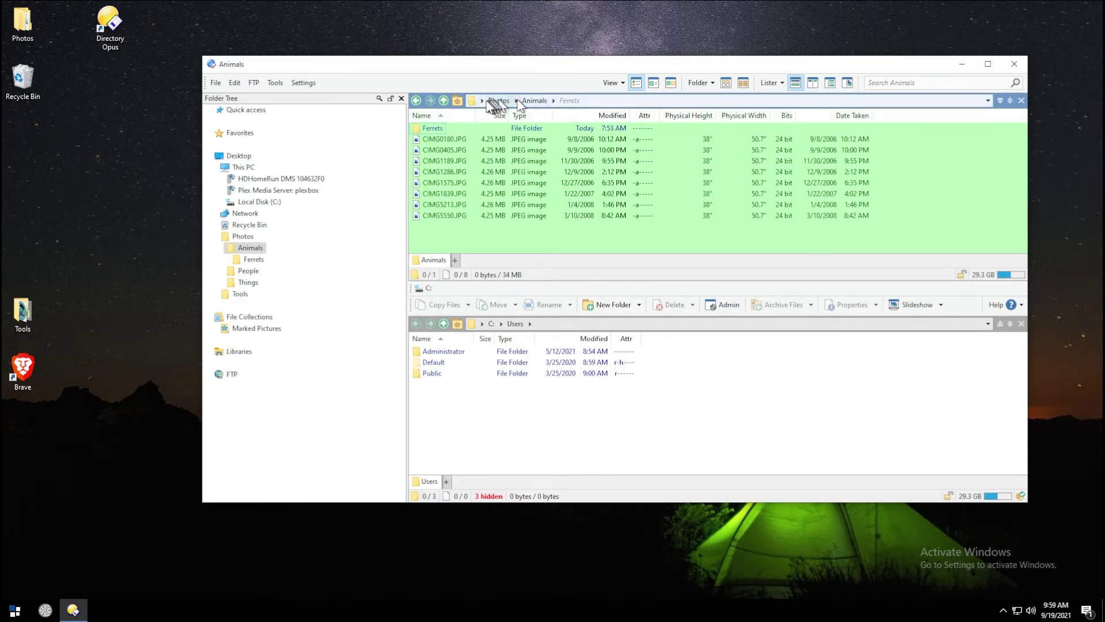
left_click(497, 100)
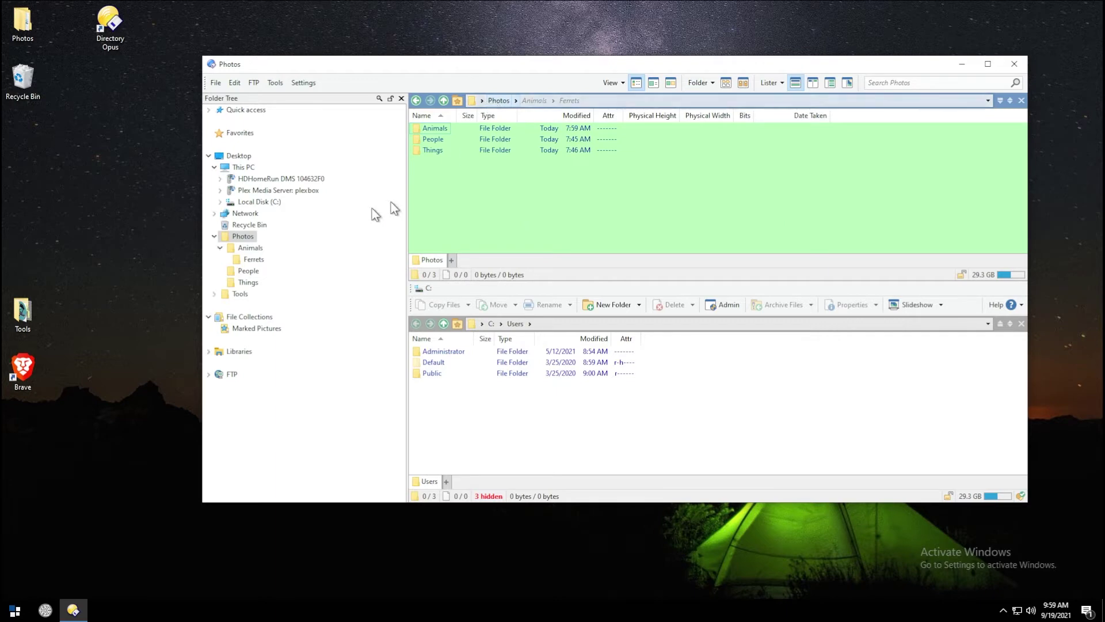
left_click(258, 202)
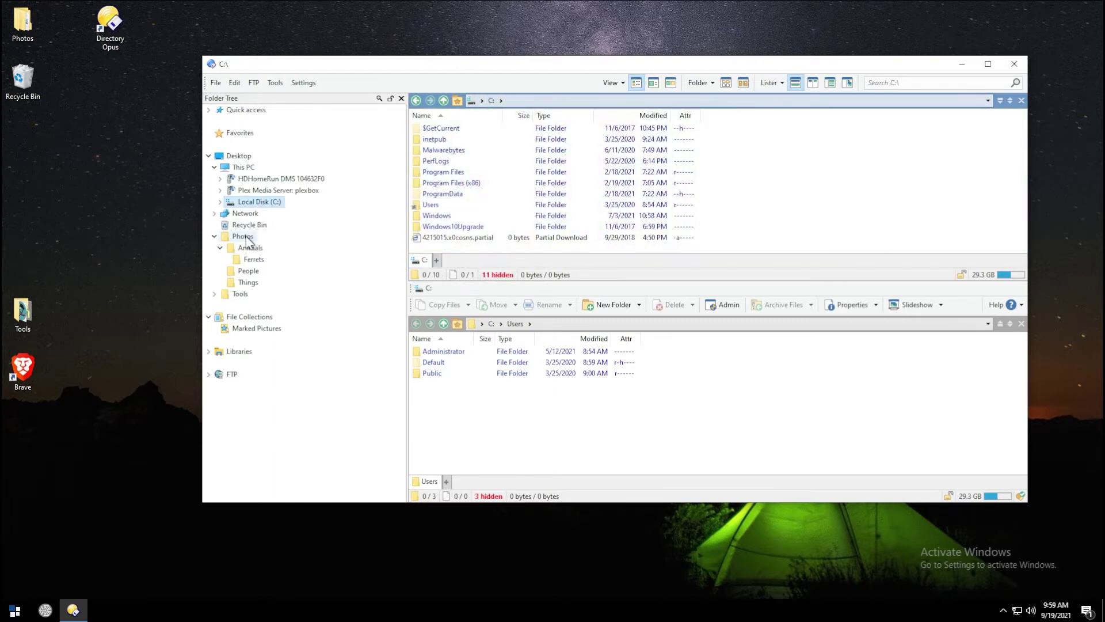
left_click(246, 237)
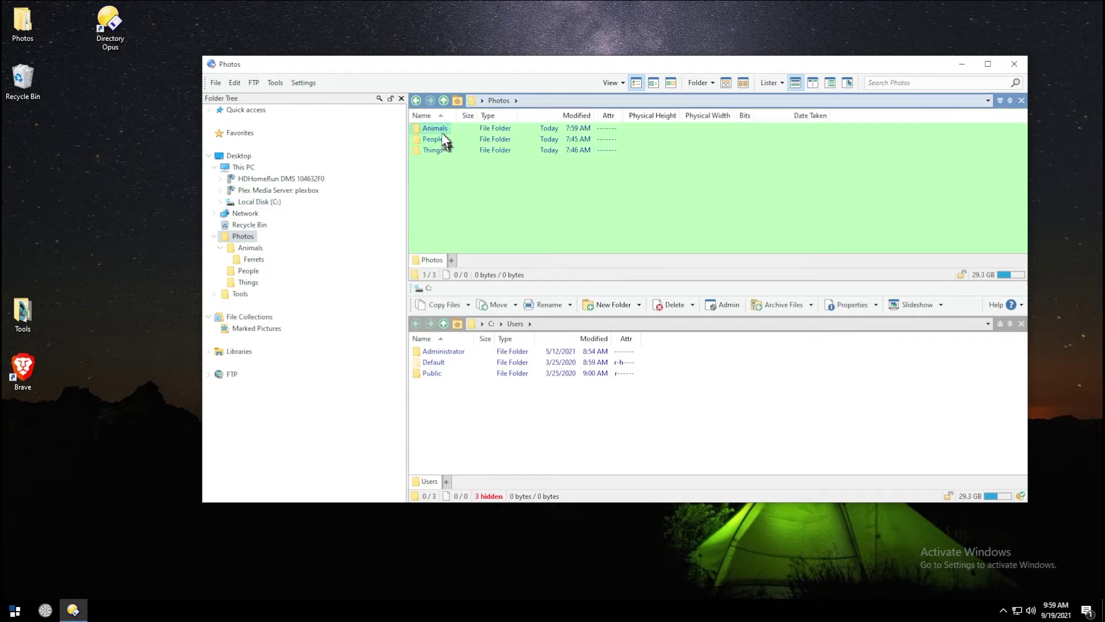
double_click(455, 130)
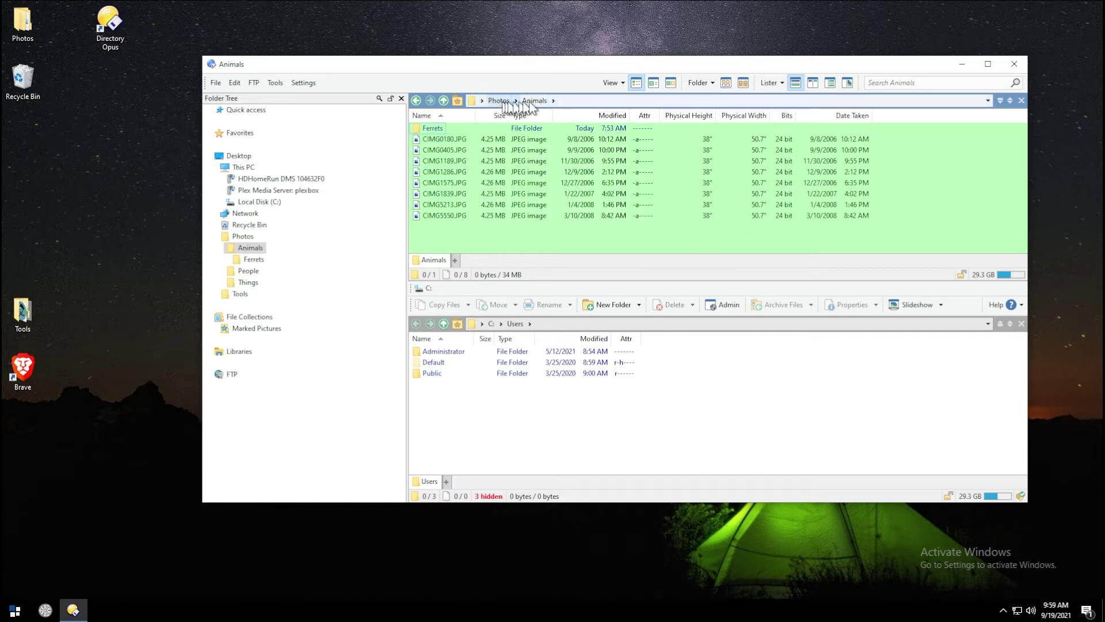
left_click(498, 100)
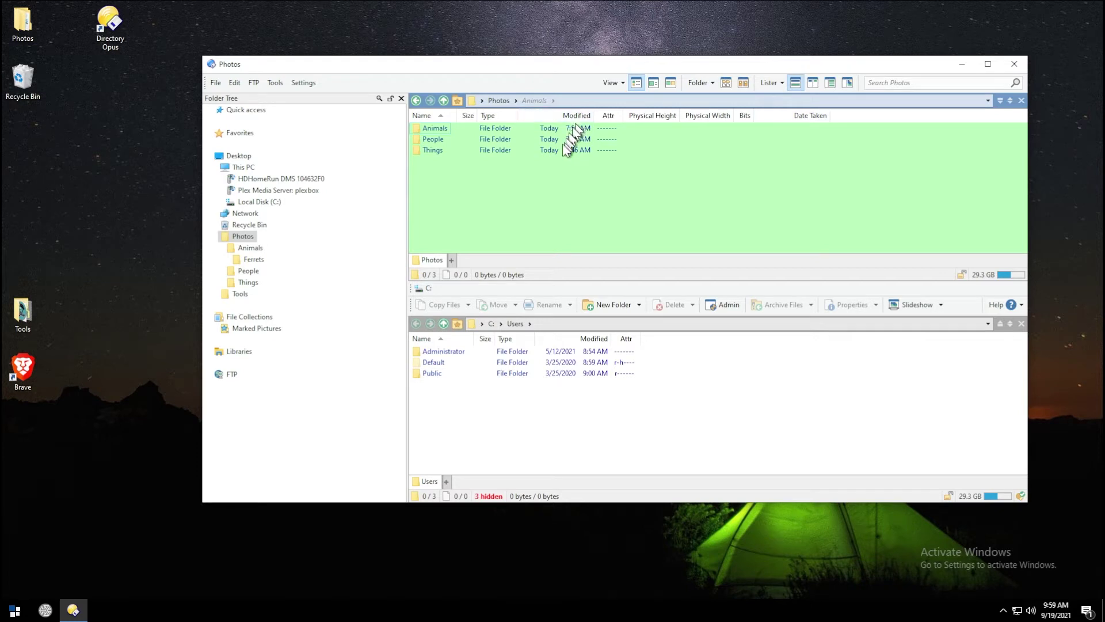
double_click(440, 129)
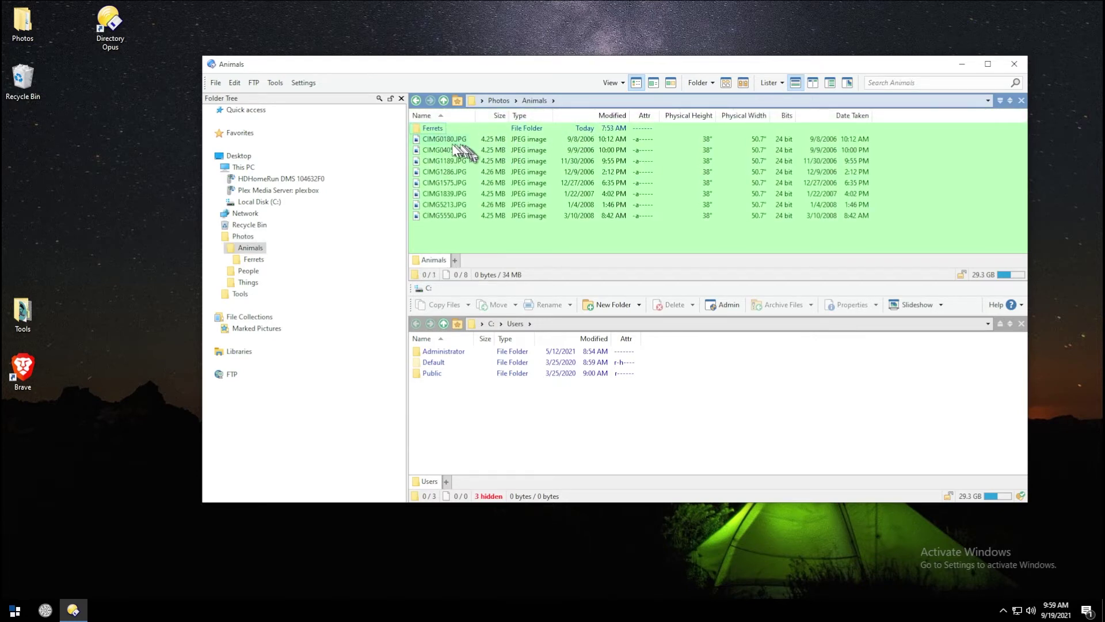
Step: In Photos' Folder Options, change Get folder sizes from default to automatic
mouse_move(449, 140)
left_click(499, 100)
right_click(550, 114)
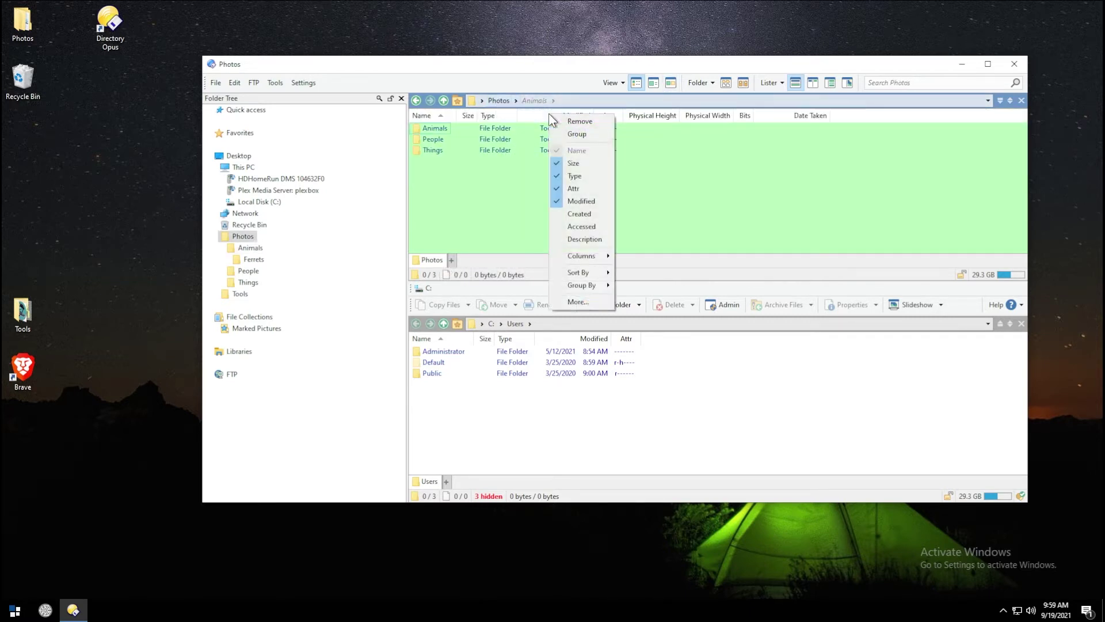
left_click(577, 302)
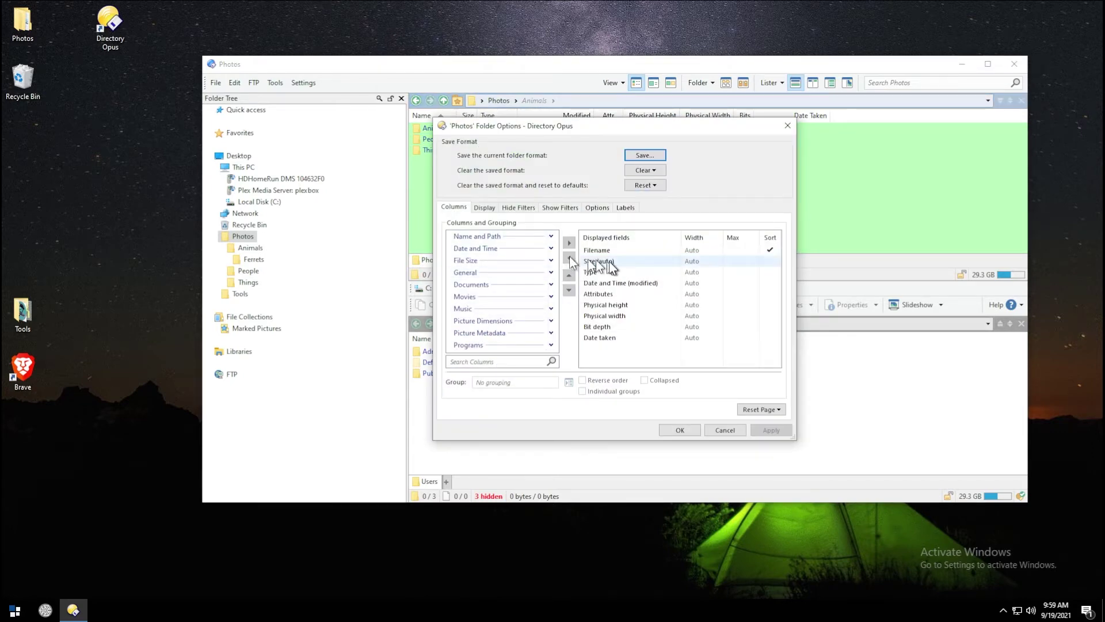
left_click(485, 208)
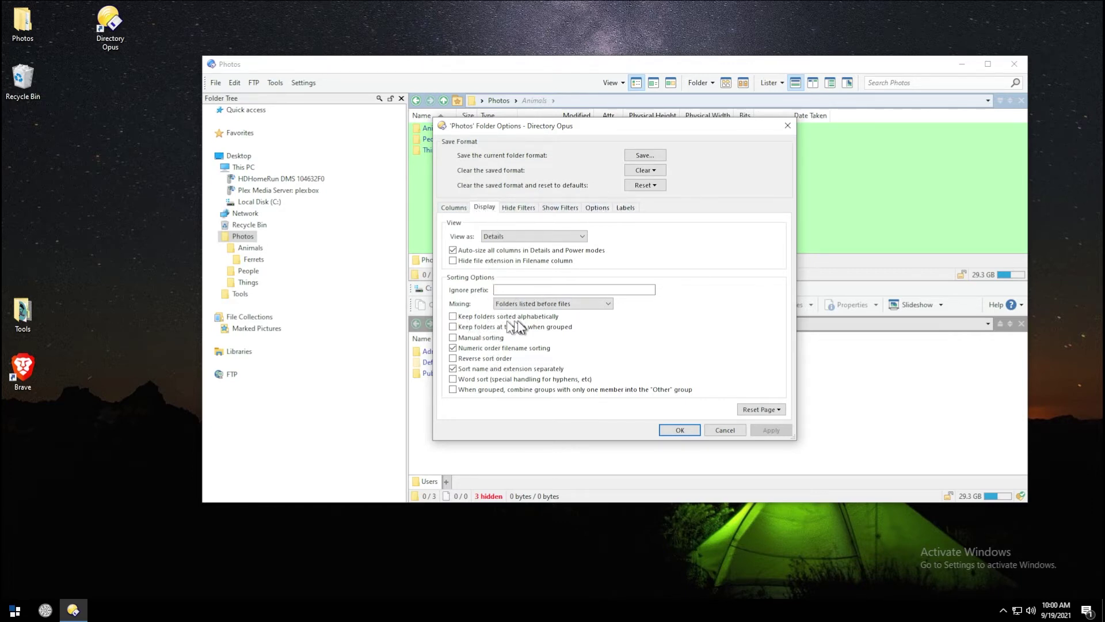
left_click(522, 214)
left_click(558, 211)
left_click(593, 213)
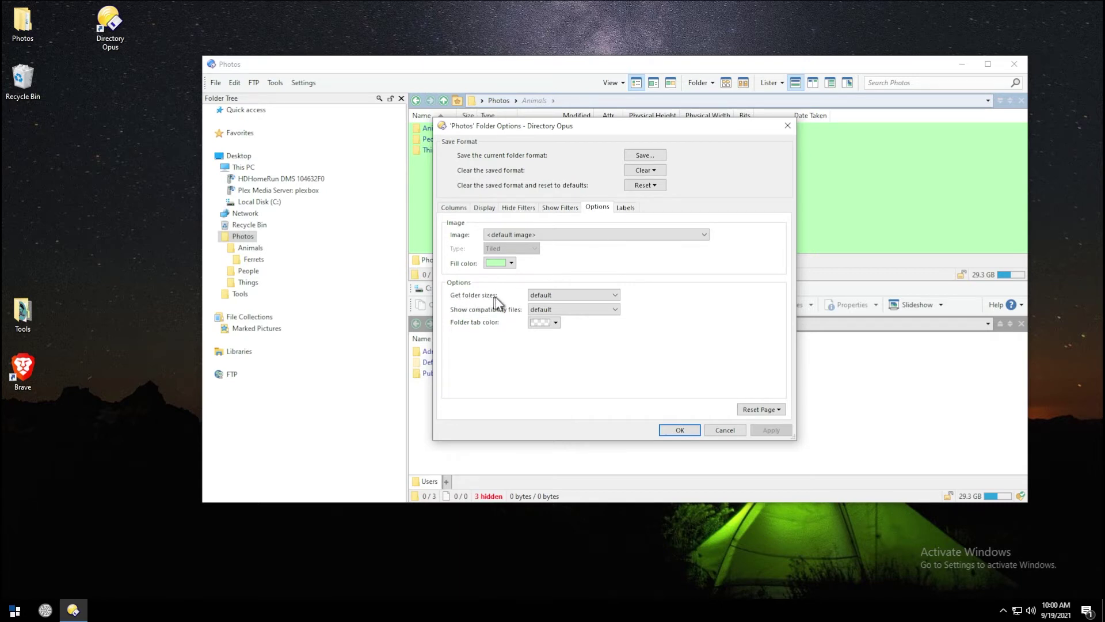
left_click(578, 295)
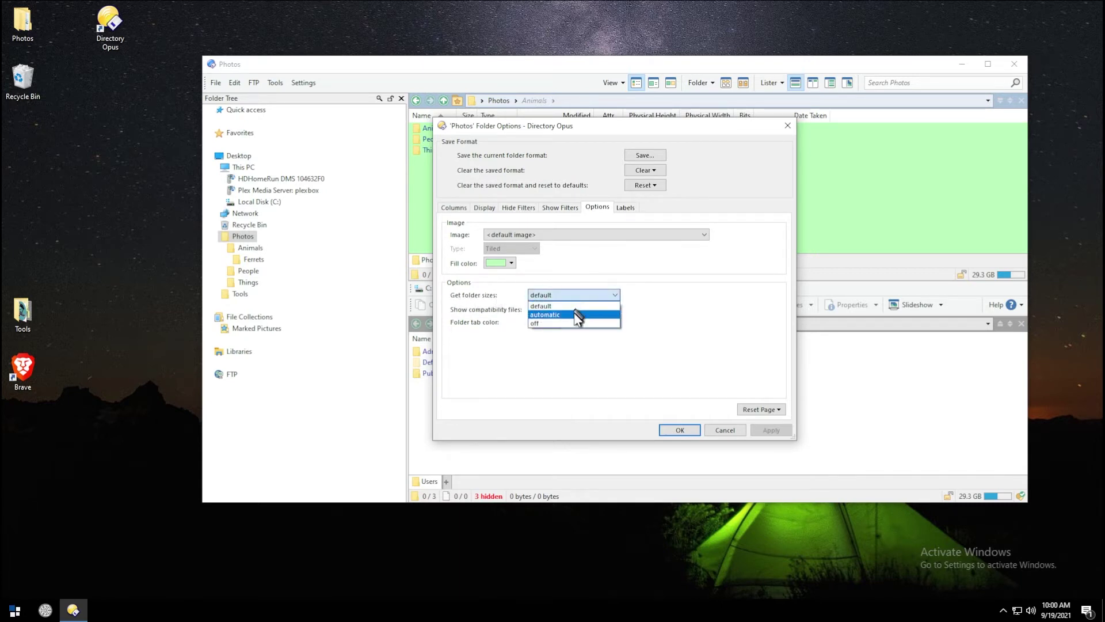
left_click(576, 310)
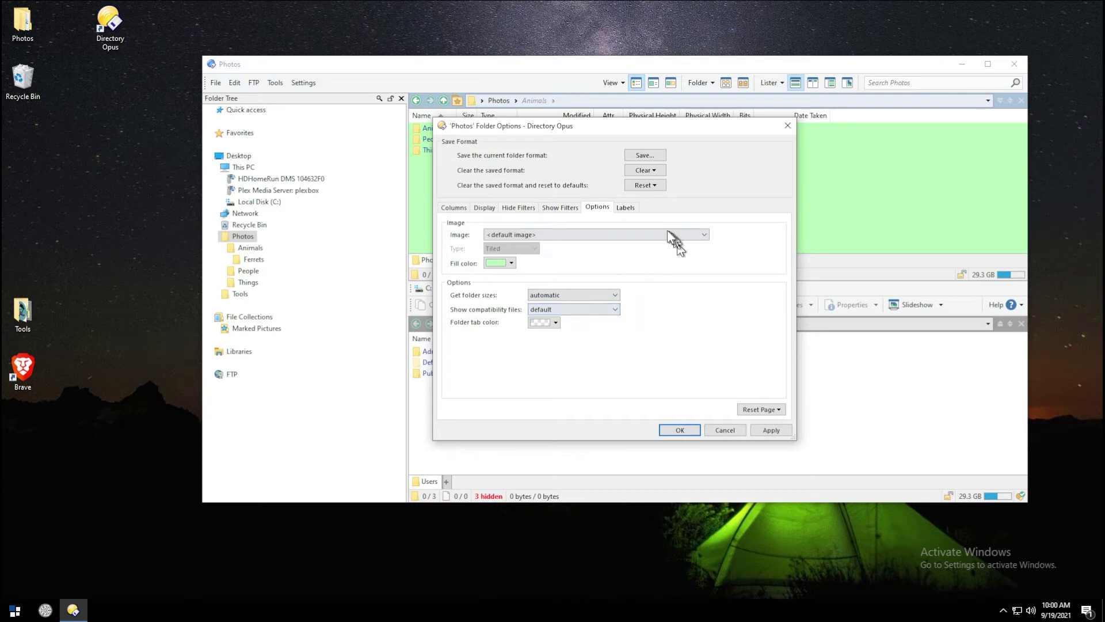
left_click(454, 209)
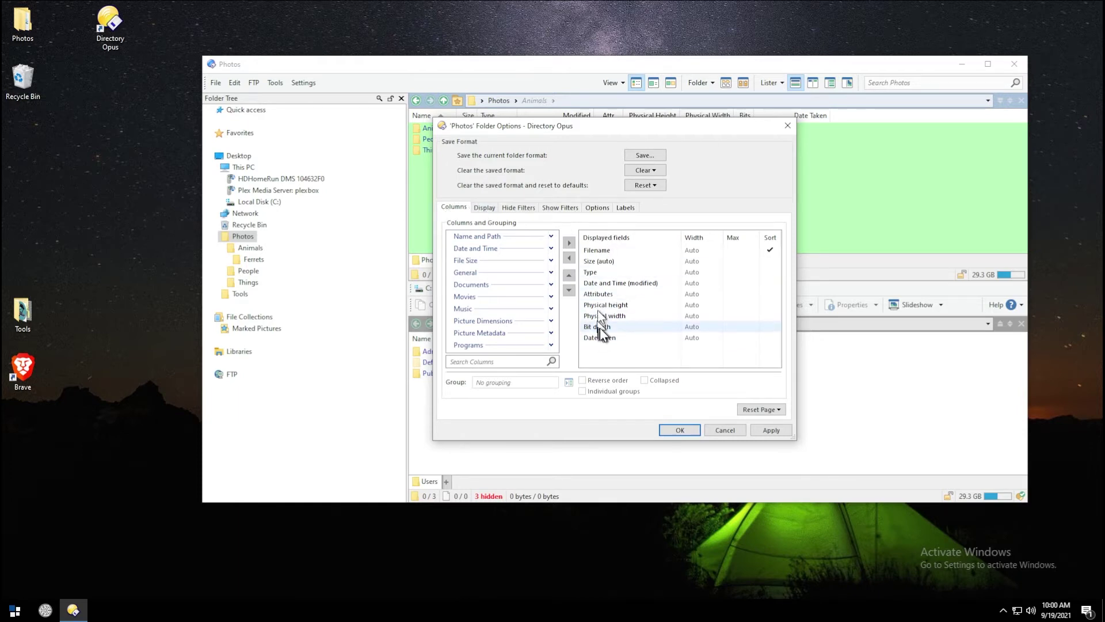
left_click(486, 210)
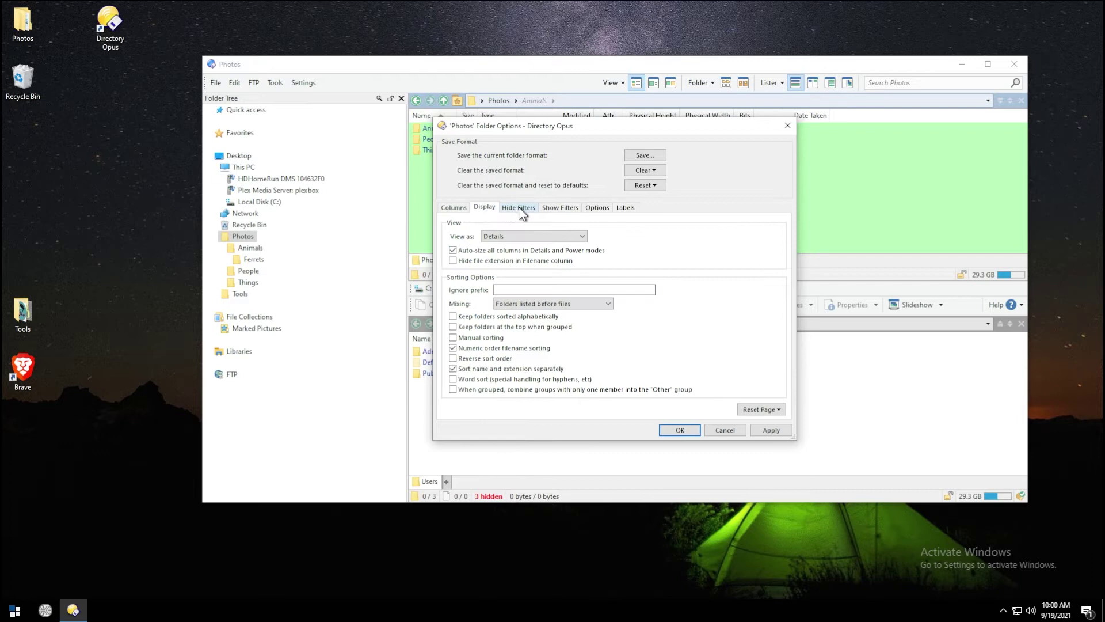
Step: Switch the Photos view to Large Icons and apply it
left_click(514, 237)
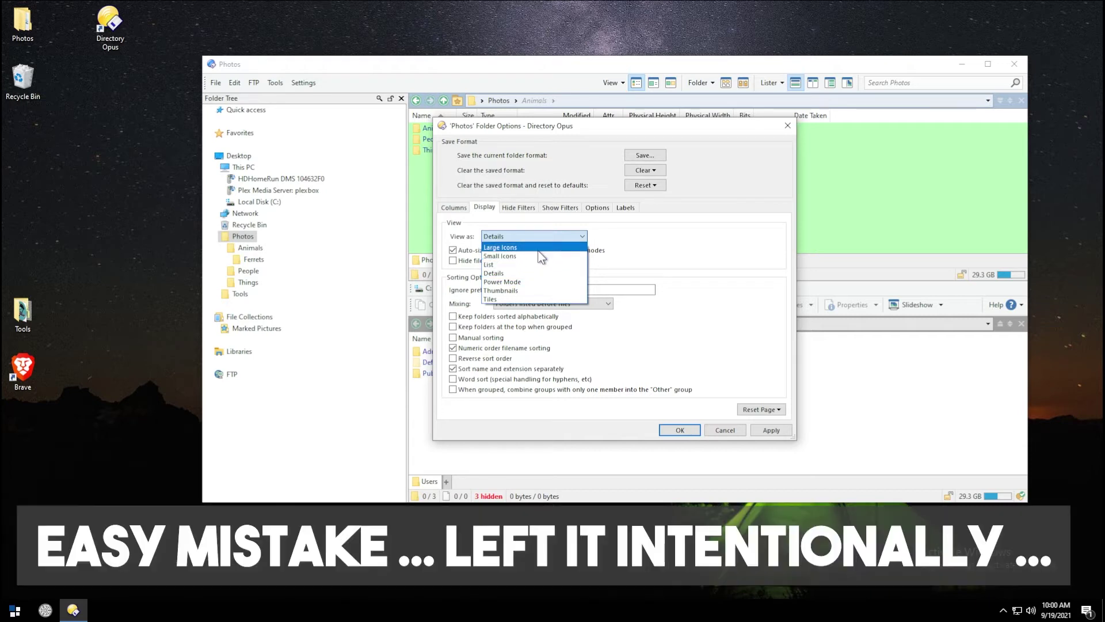
left_click(537, 248)
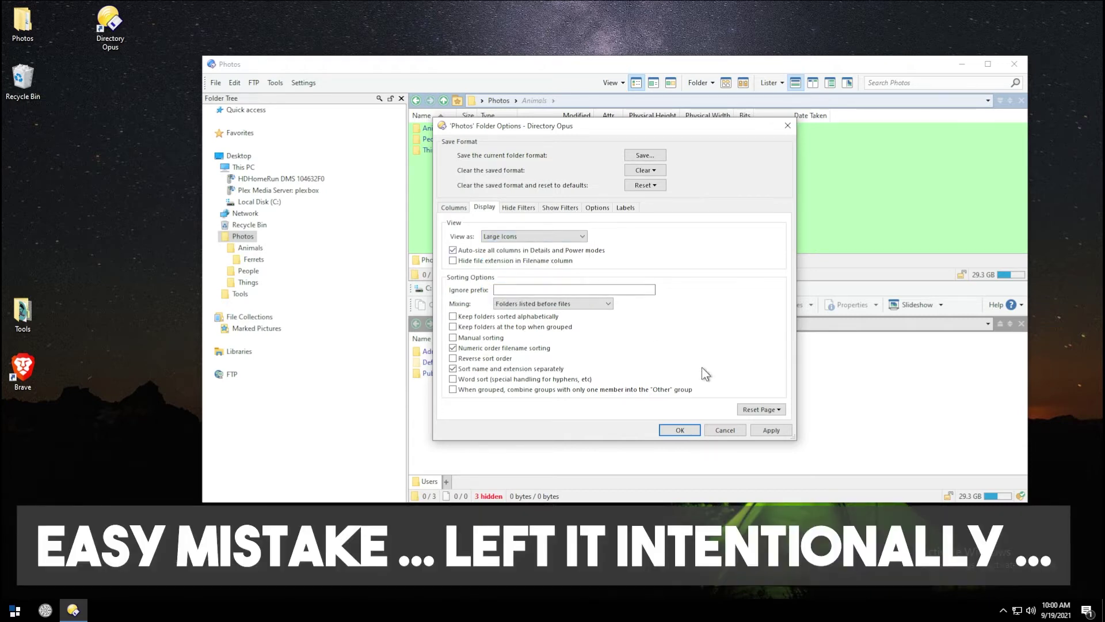
left_click(769, 433)
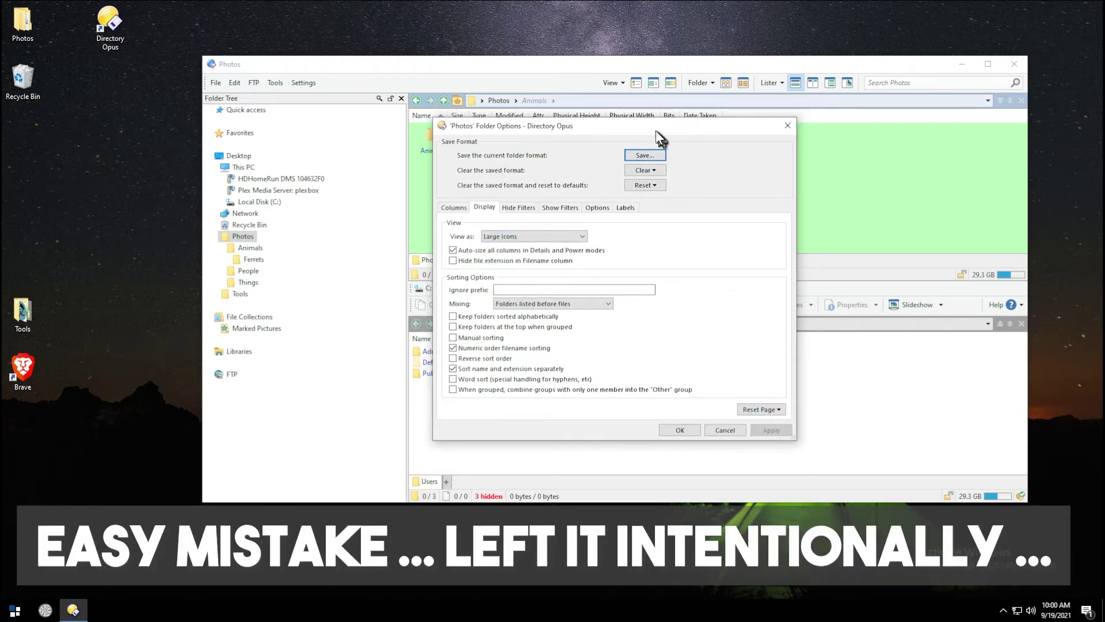
Step: Save the Photos format, close the options, and open Animals in Large Icons
left_click_drag(655, 130, 716, 169)
left_click(693, 194)
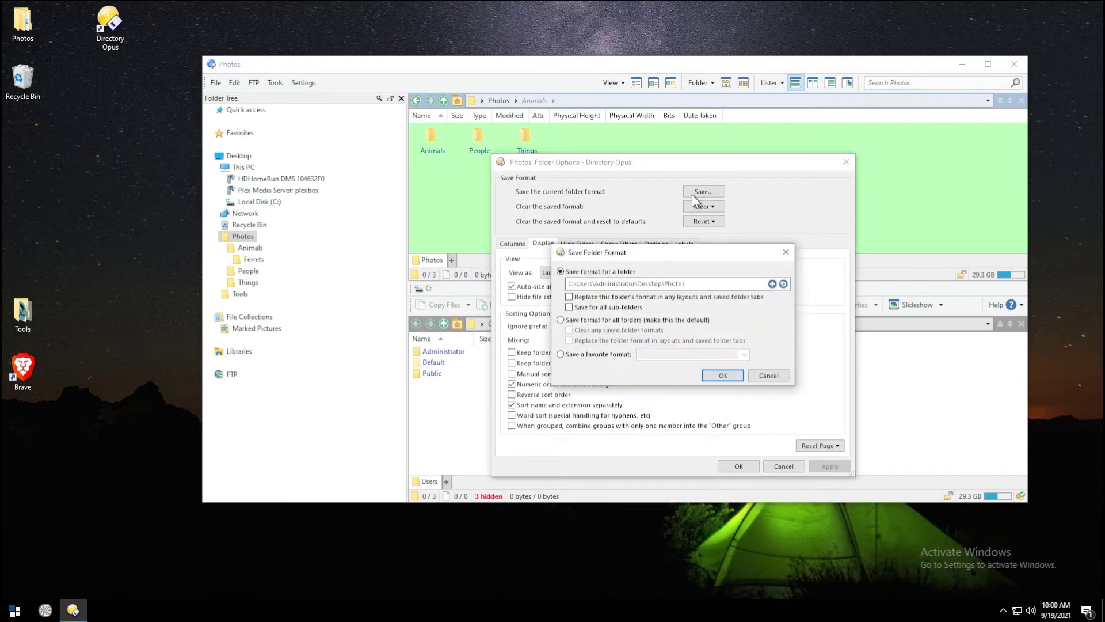
left_click(723, 375)
left_click(739, 465)
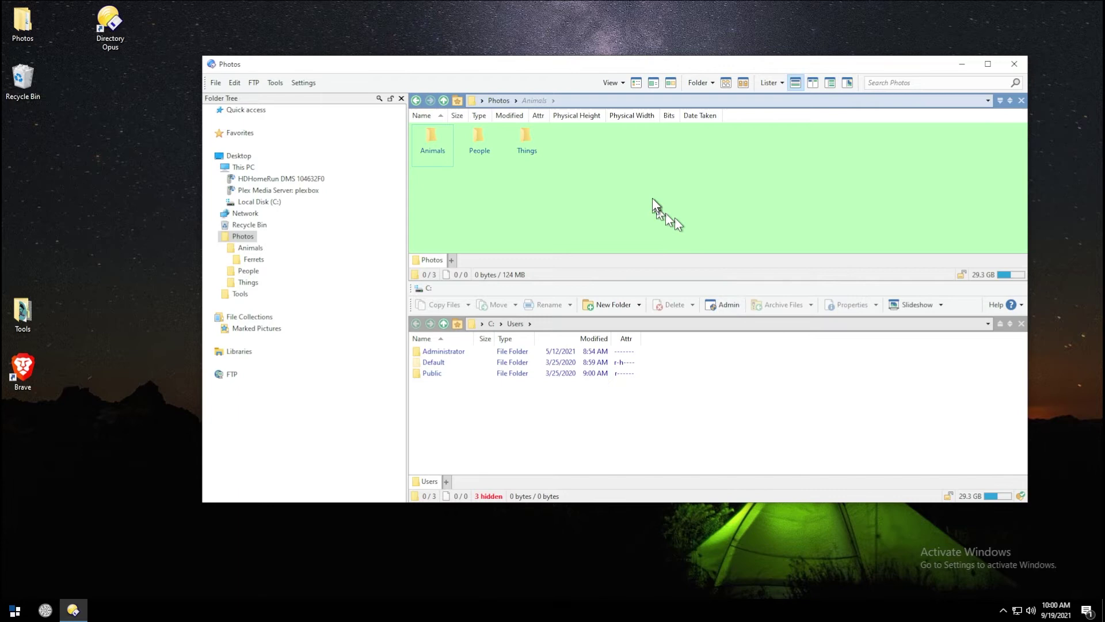
double_click(433, 141)
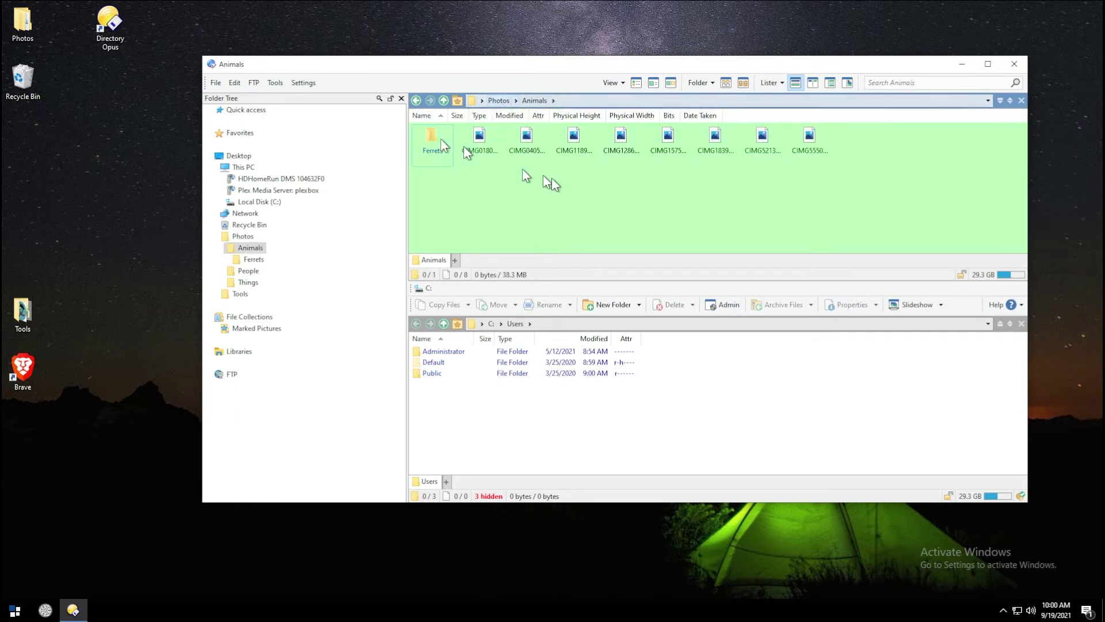
mouse_move(482, 151)
Step: Go up to Photos and set its view to Thumbnails in the folder options
key("BackSpace")
right_click(503, 118)
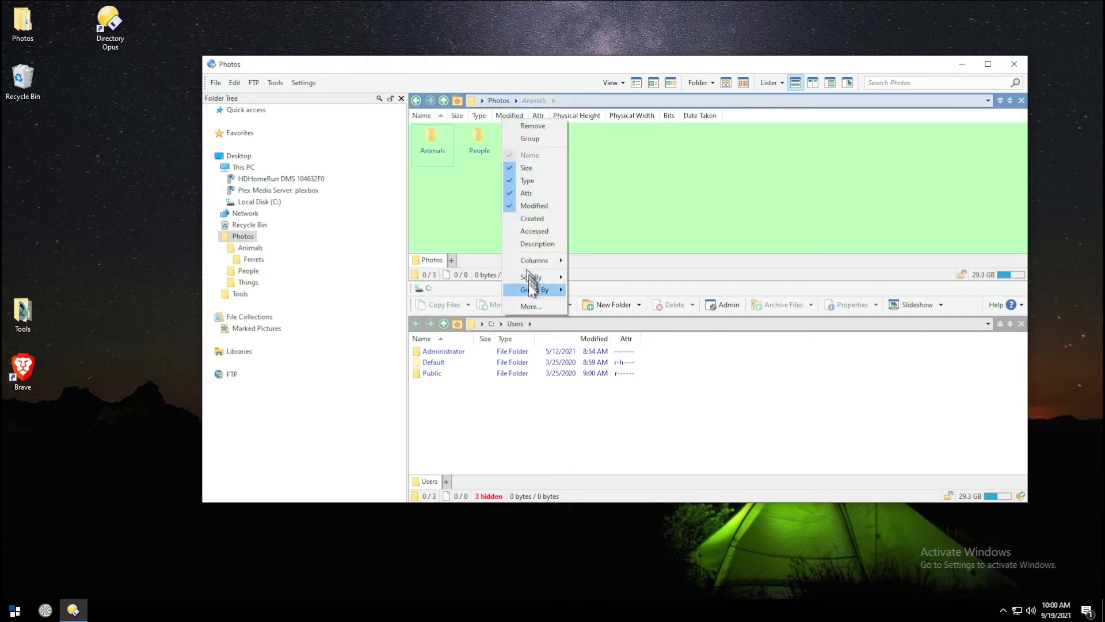
left_click(530, 305)
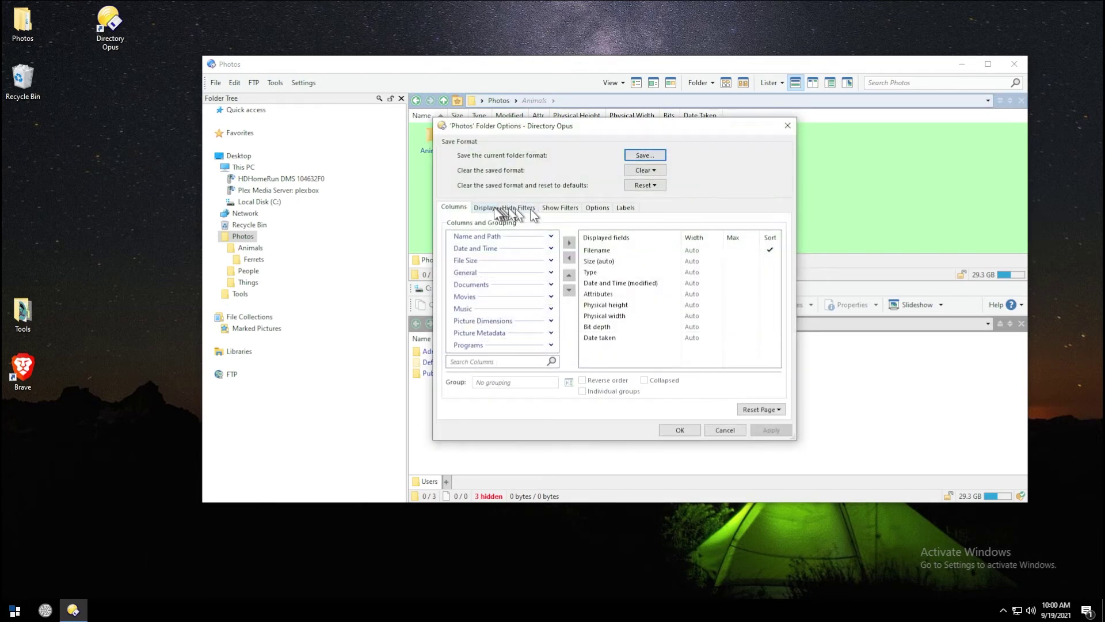
left_click(485, 207)
left_click(541, 235)
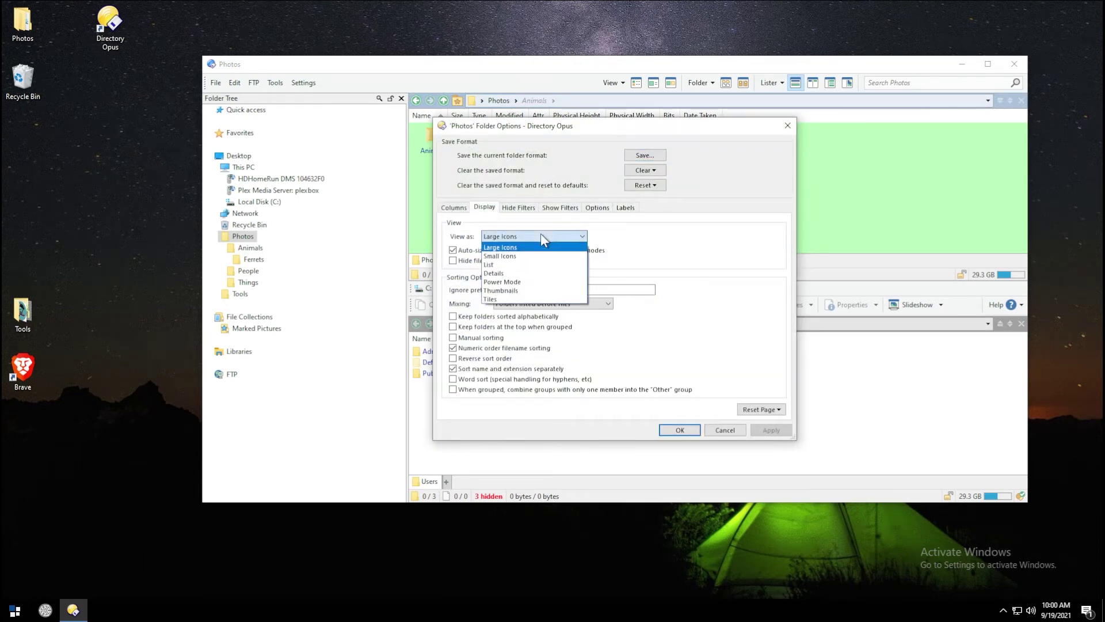
left_click(521, 289)
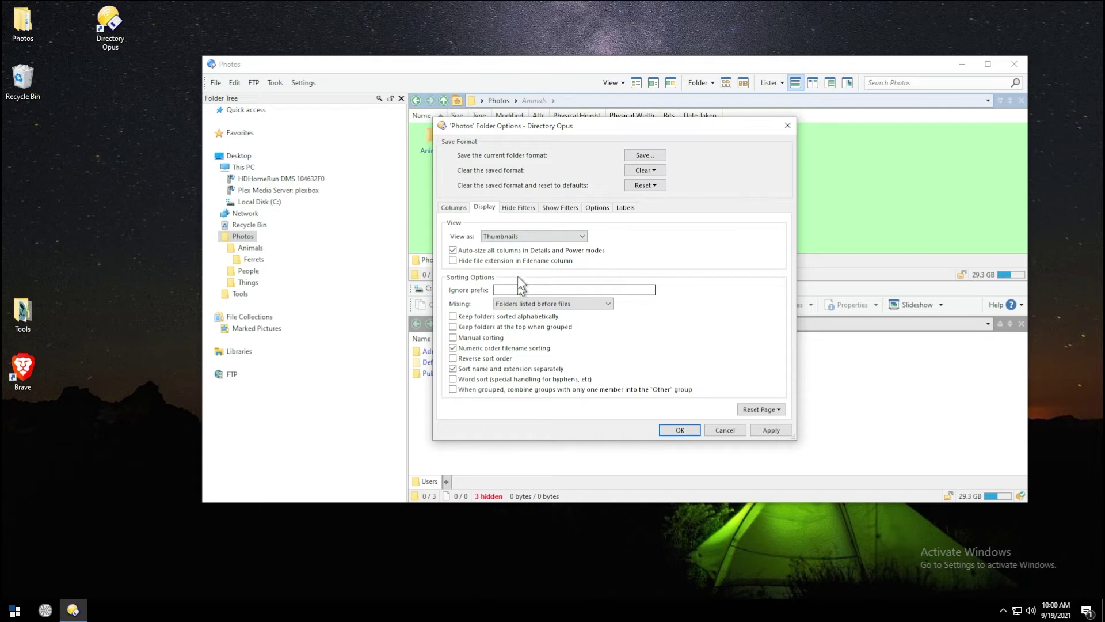
Step: Save the Thumbnails format, close the options, and open Animals to see image previews
left_click(646, 155)
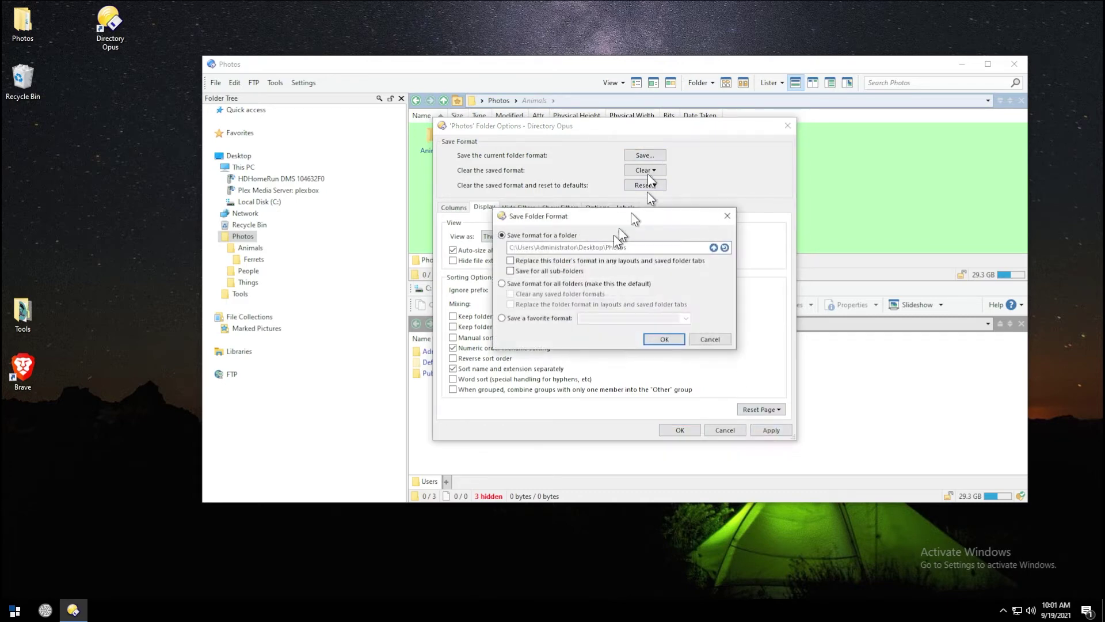
left_click(662, 339)
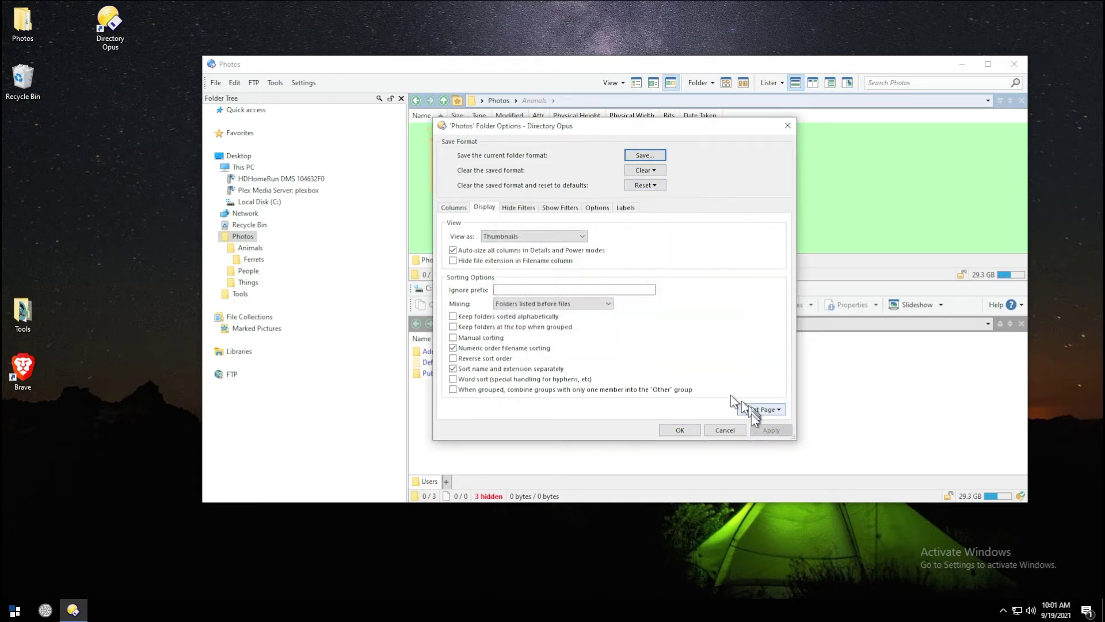
left_click(680, 430)
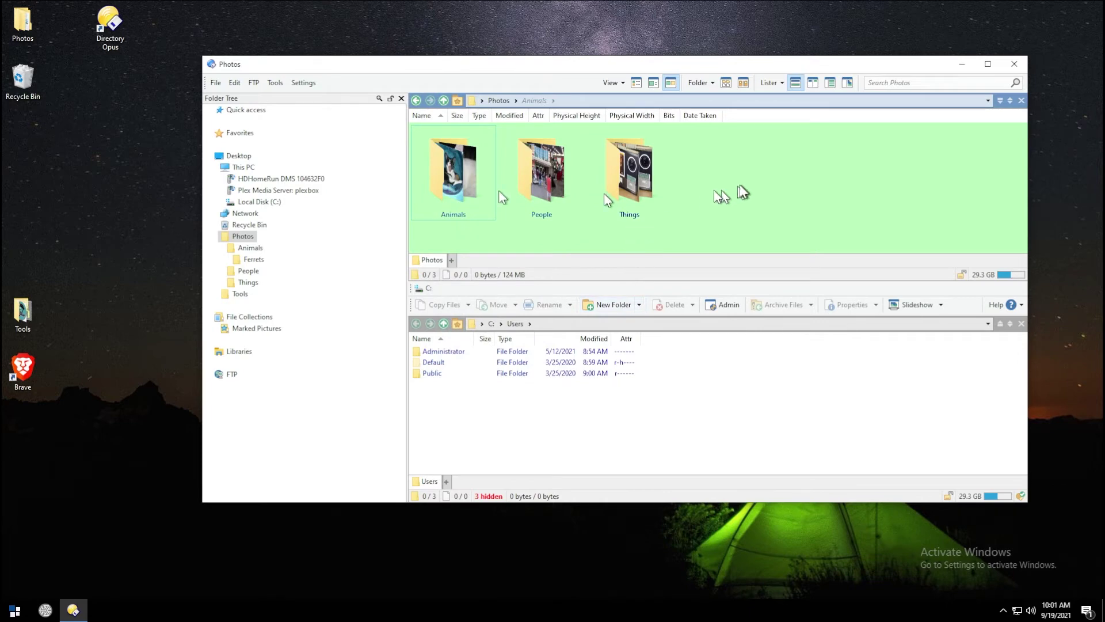
double_click(453, 173)
mouse_move(760, 227)
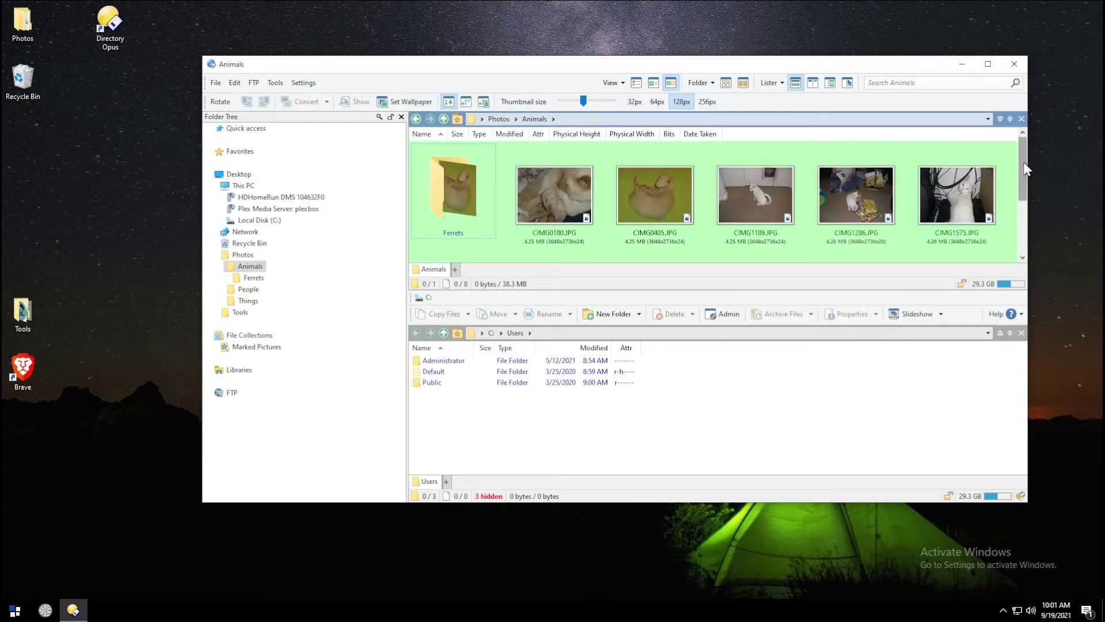
left_click(498, 118)
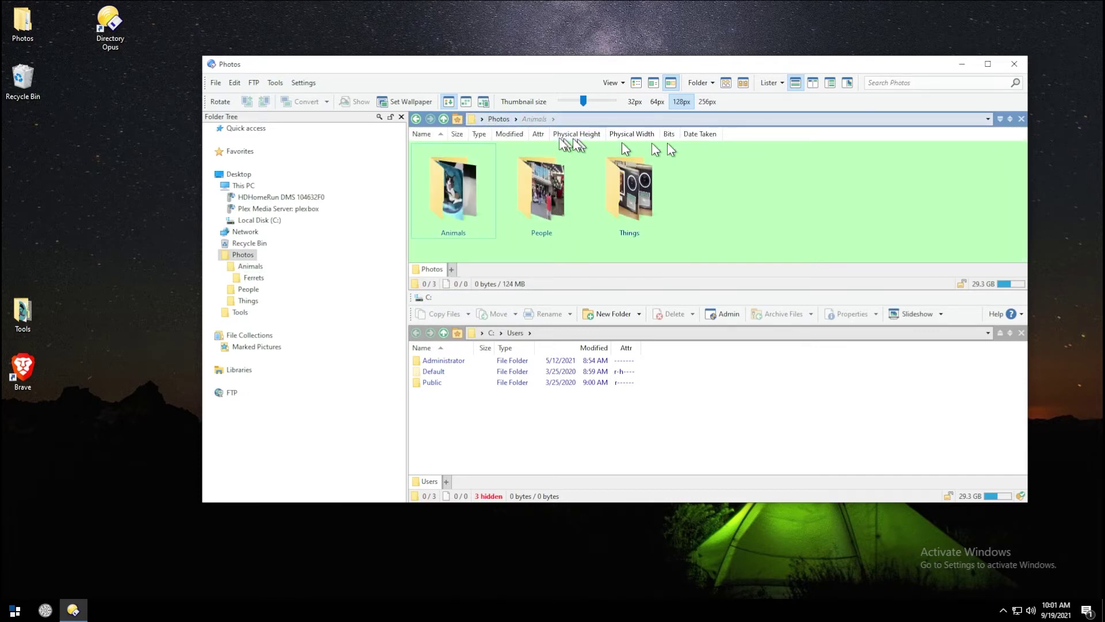
double_click(458, 156)
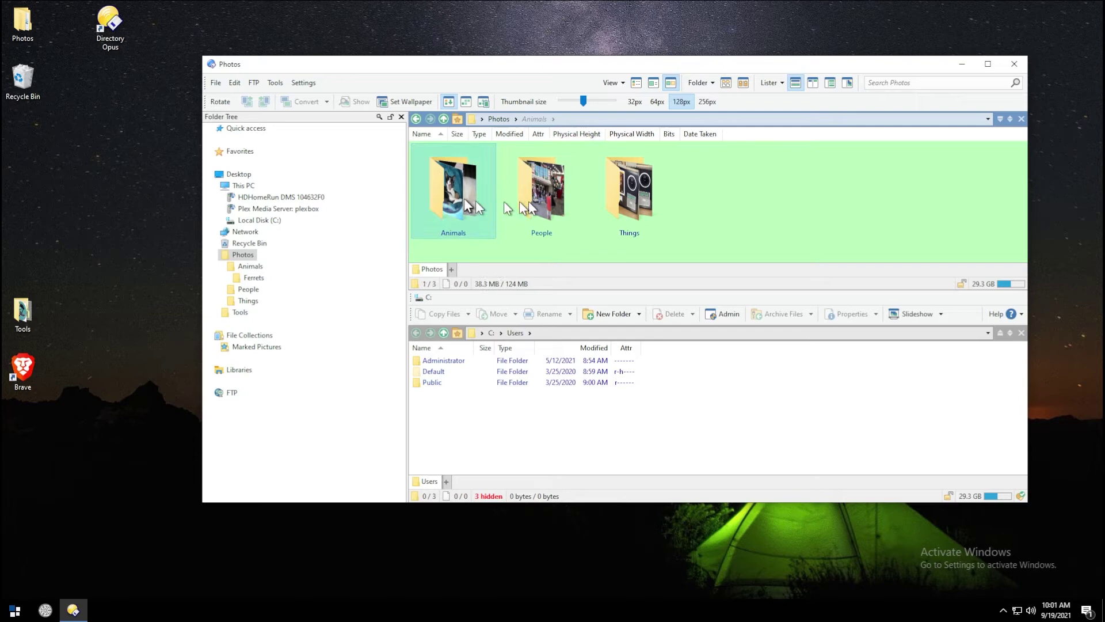
left_click(636, 84)
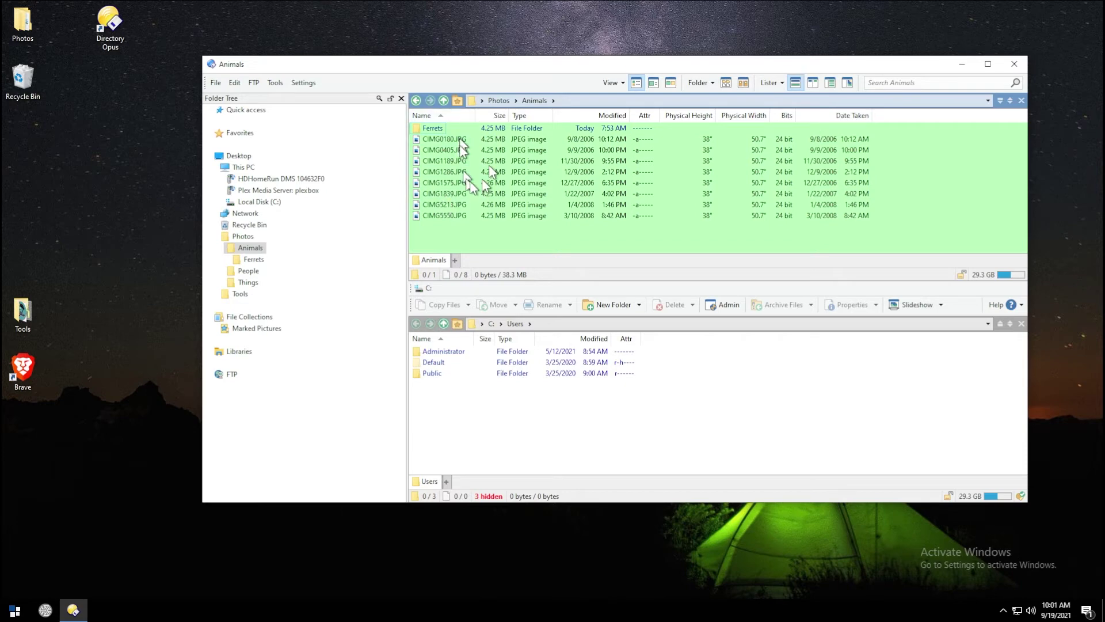
left_click(498, 100)
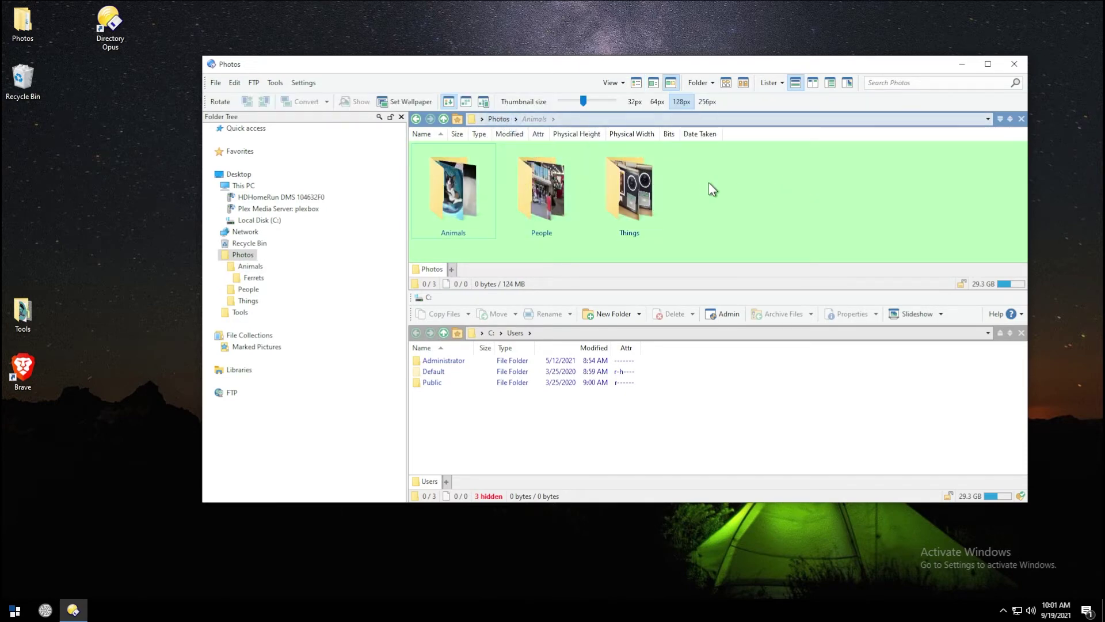
double_click(444, 196)
Step: Set the Animals folder's fill colour to pale pink and apply it
right_click(554, 132)
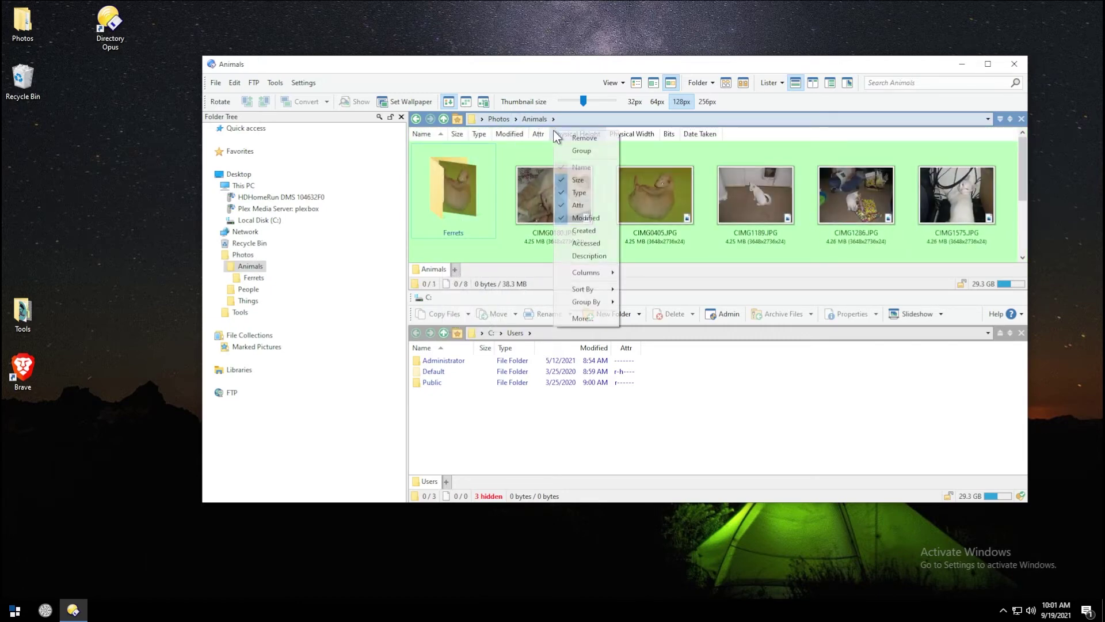
left_click(579, 318)
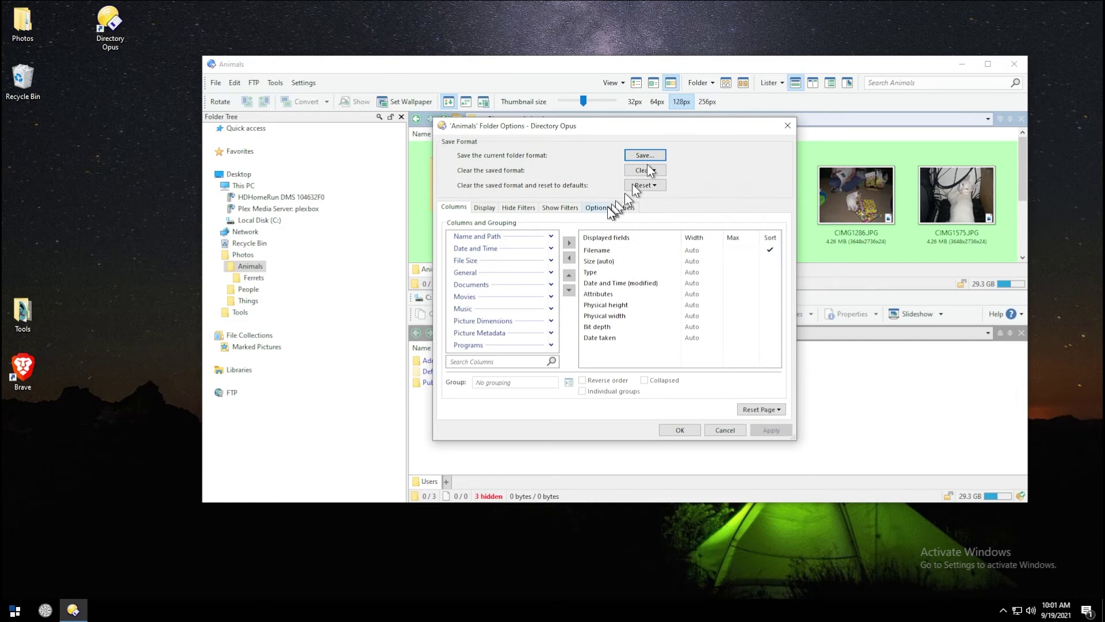
left_click(601, 210)
left_click(489, 209)
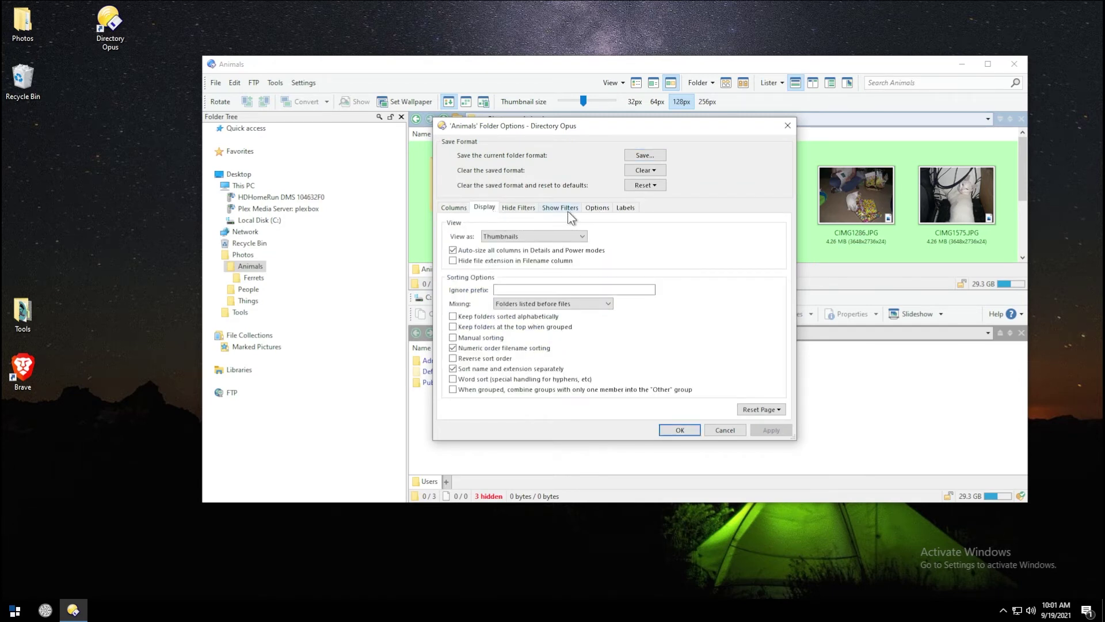
left_click(597, 207)
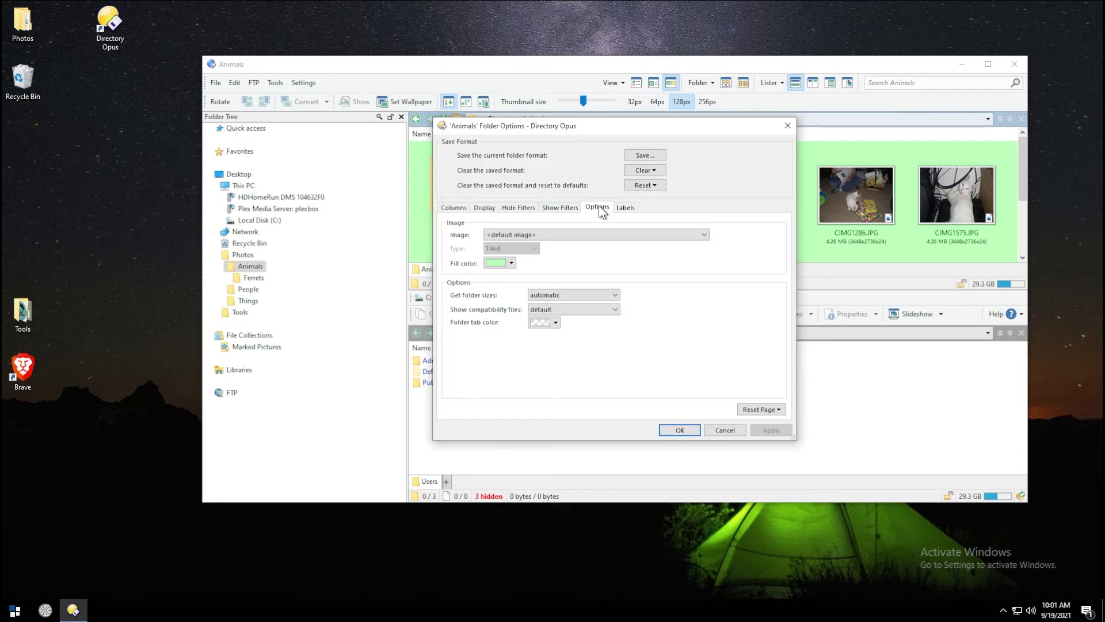
left_click(512, 263)
left_click(464, 292)
left_click(369, 287)
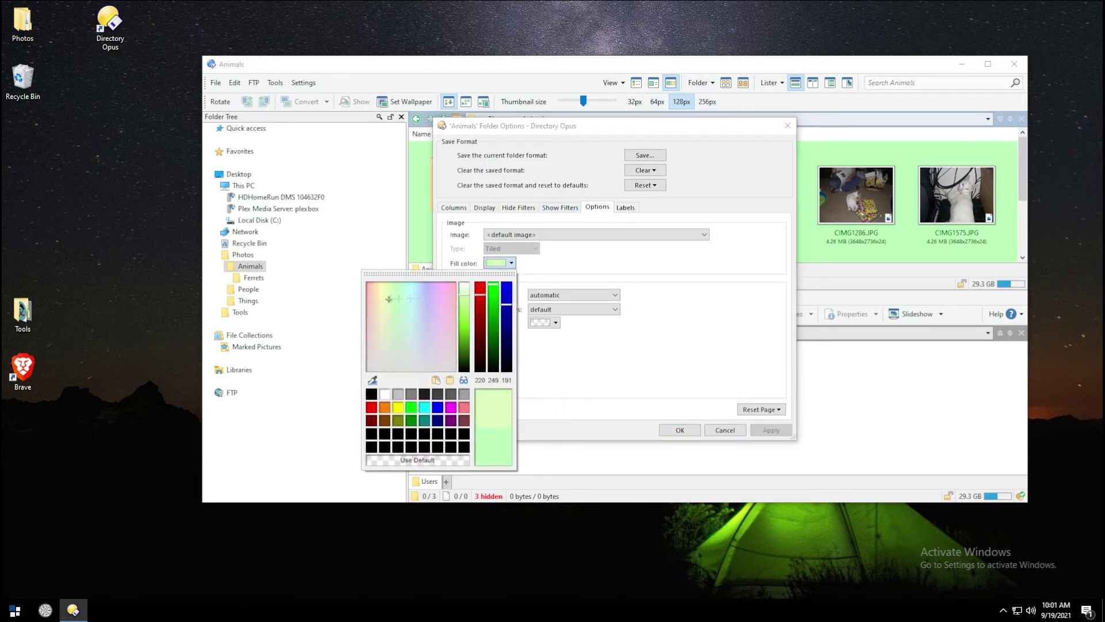
left_click_drag(465, 297, 465, 289)
left_click(650, 420)
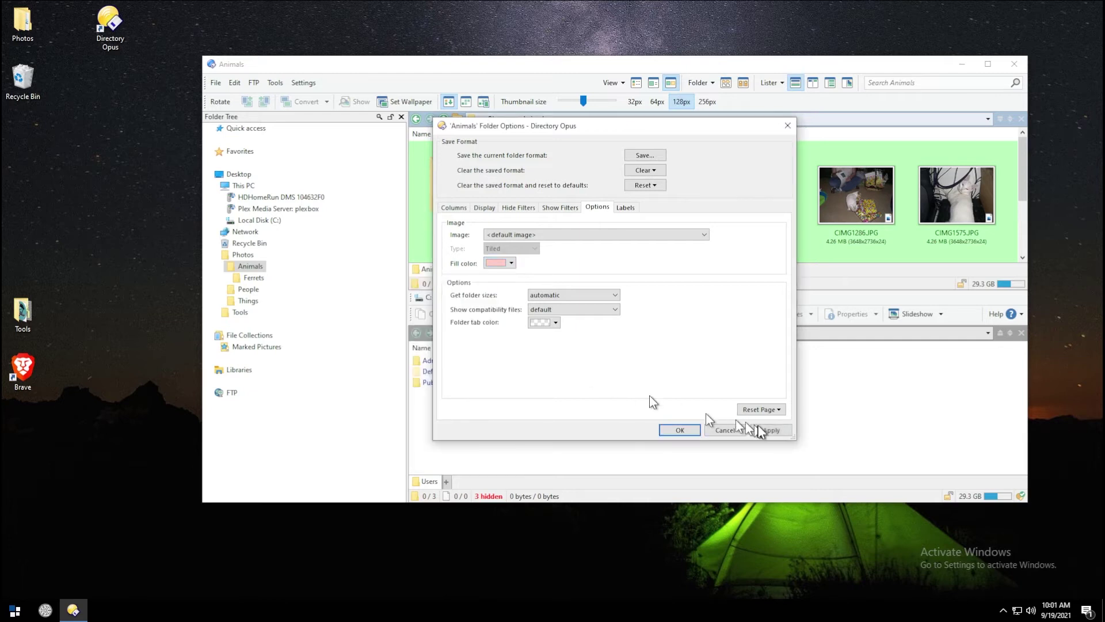
left_click(770, 430)
Step: Save the pink format for Animals, replacing its format in saved layouts and tabs
left_click(638, 154)
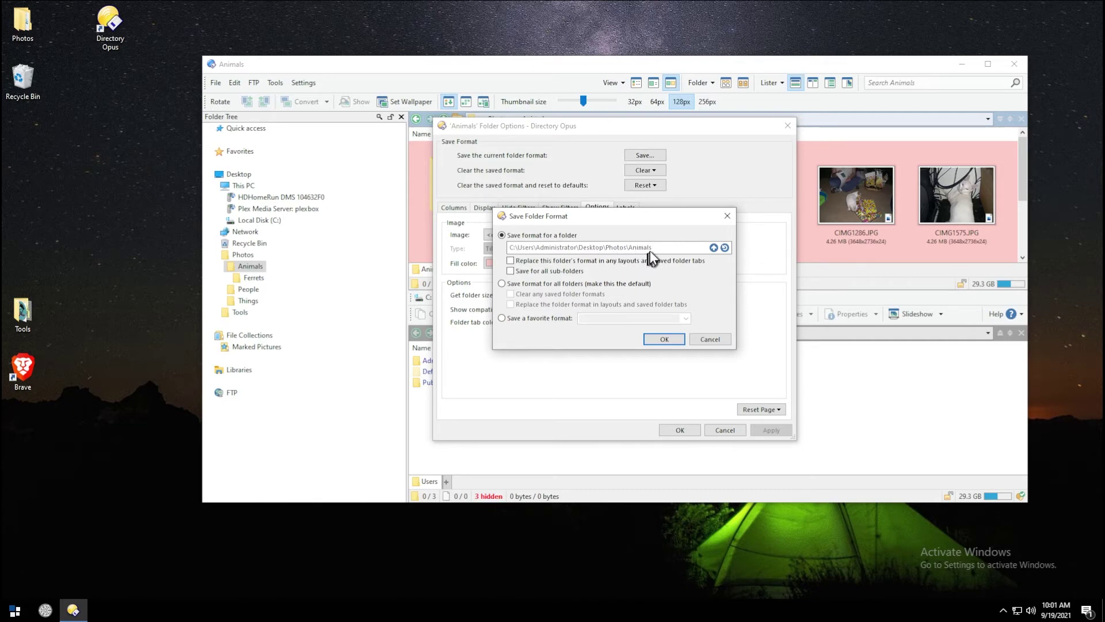
left_click(510, 260)
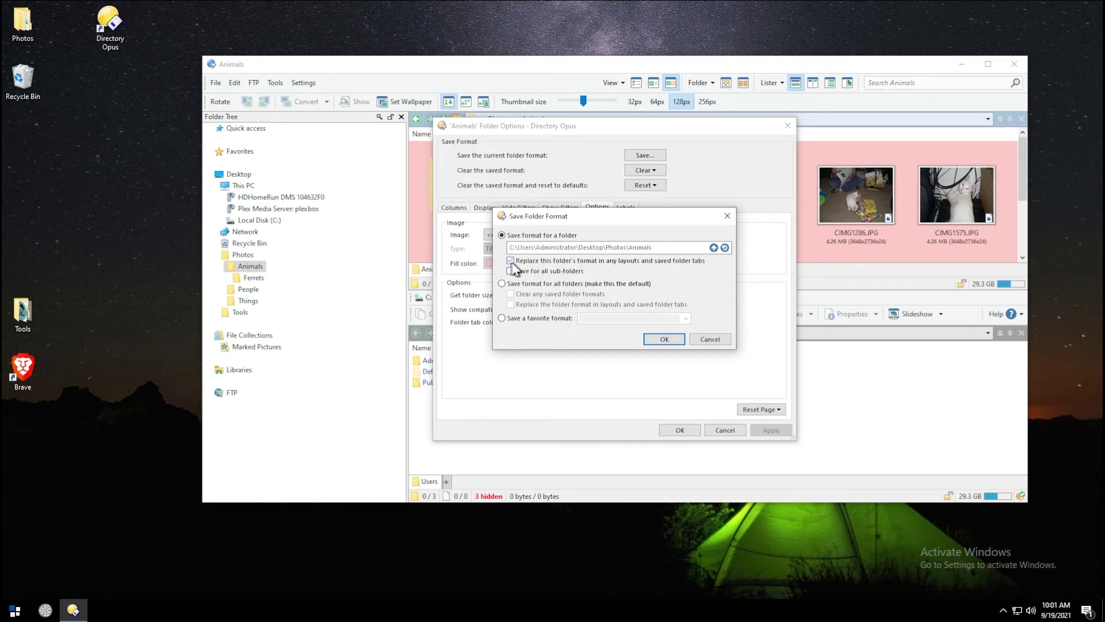
left_click(659, 338)
left_click(689, 433)
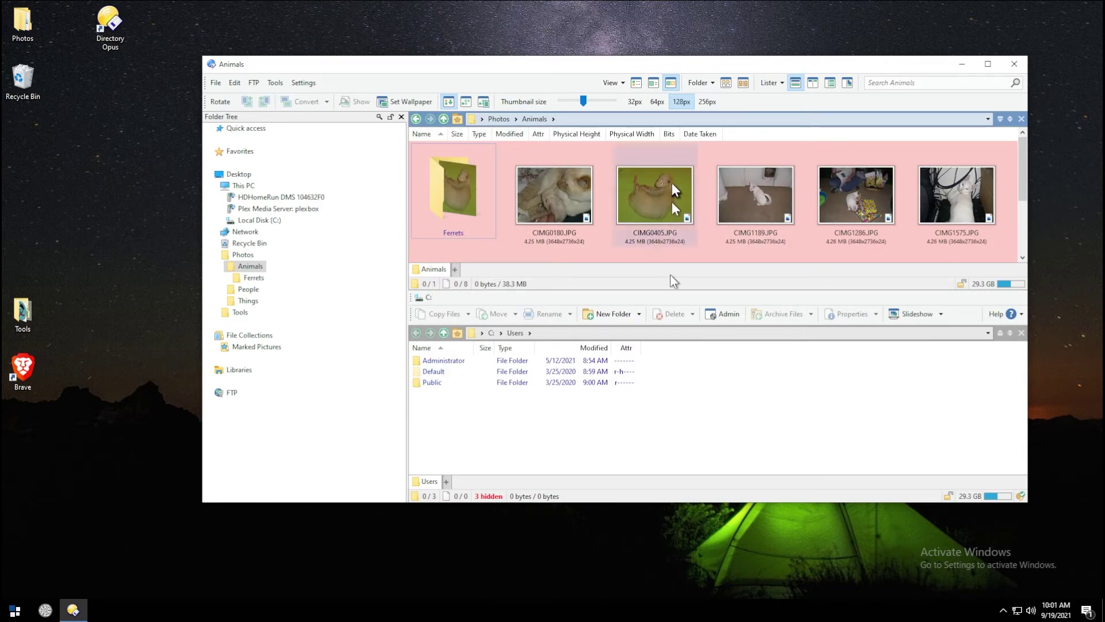
Step: Browse C:, Animals and the Recycle Bin in the tree, then return to Photos
left_click(496, 119)
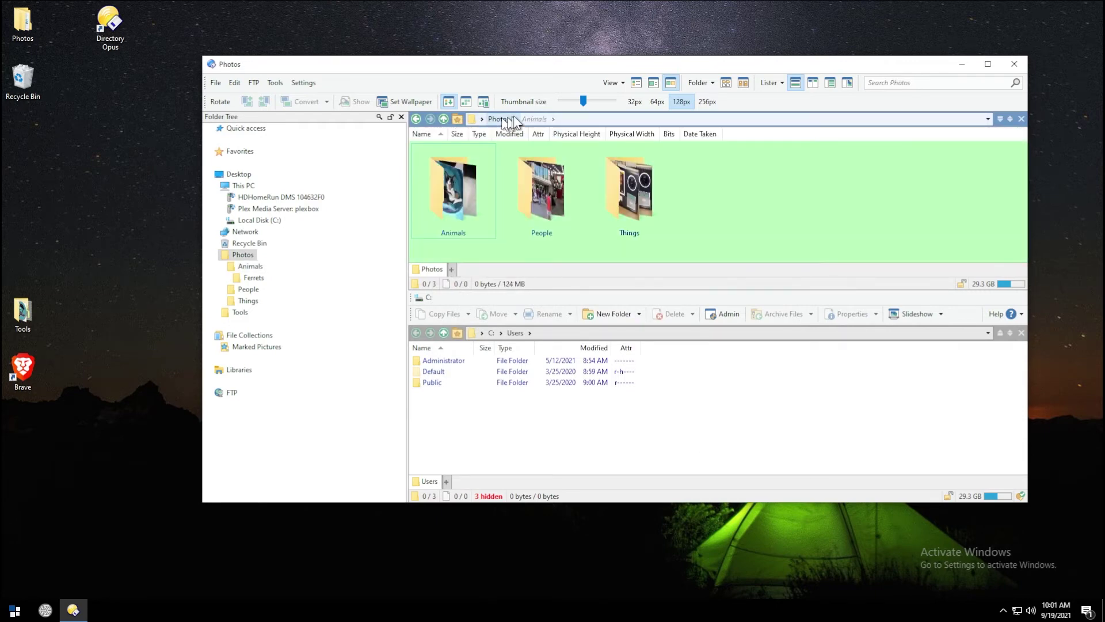
key("alt+Left")
left_click(499, 119)
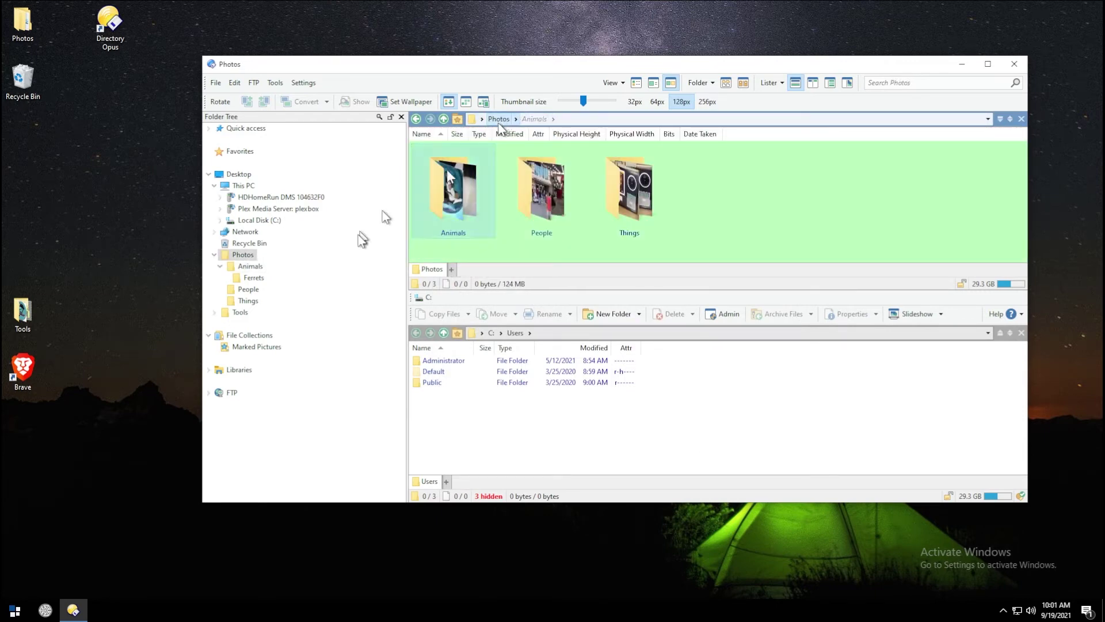
left_click(259, 220)
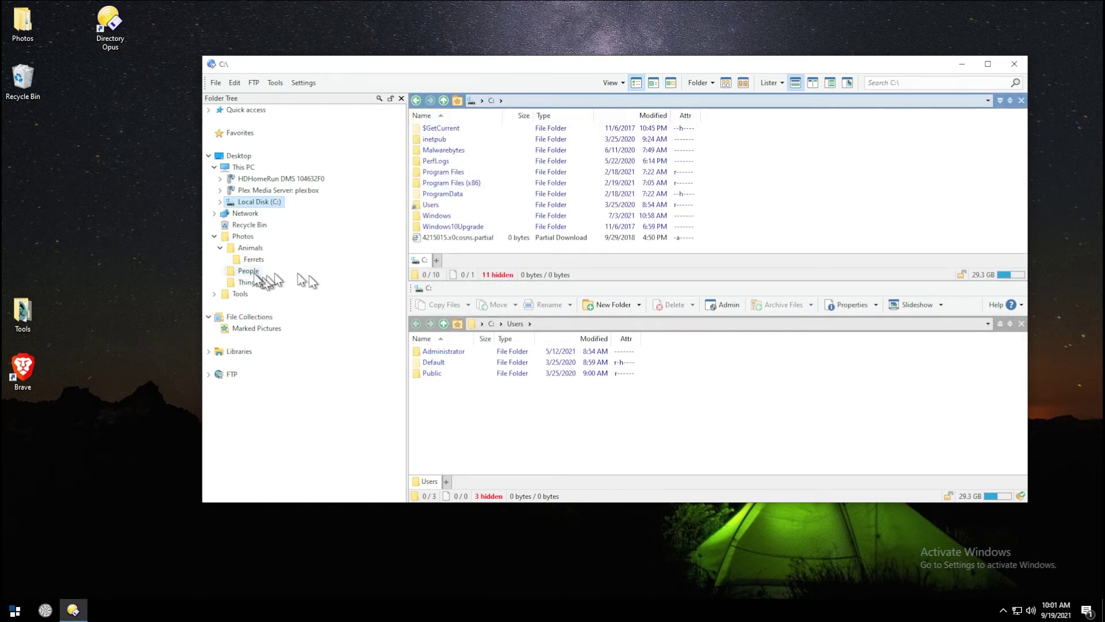
left_click(250, 249)
left_click(249, 244)
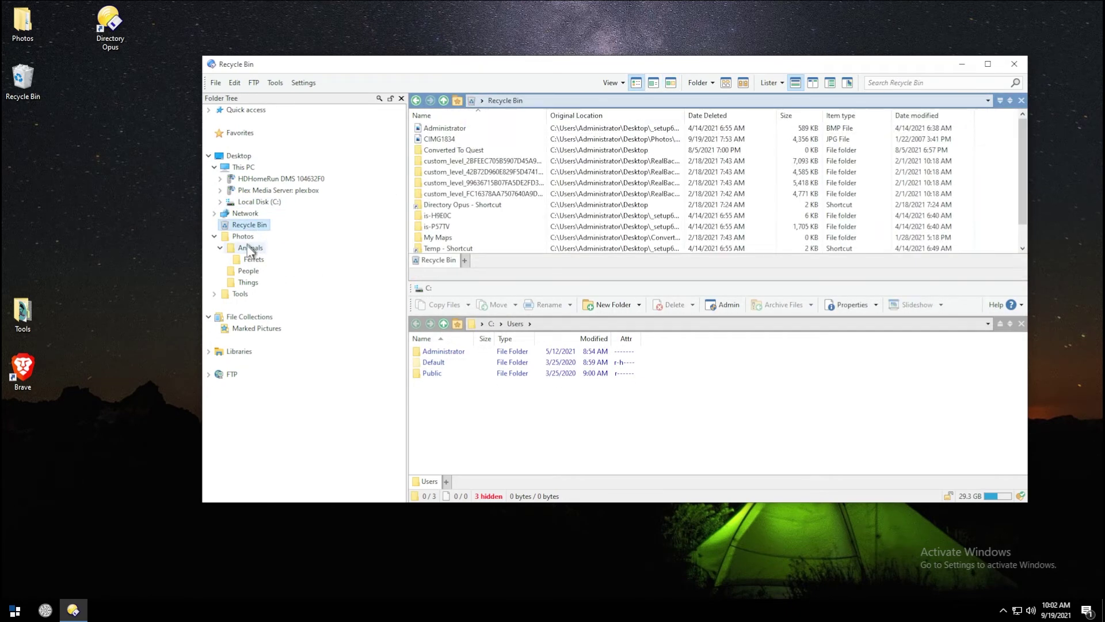
left_click(243, 254)
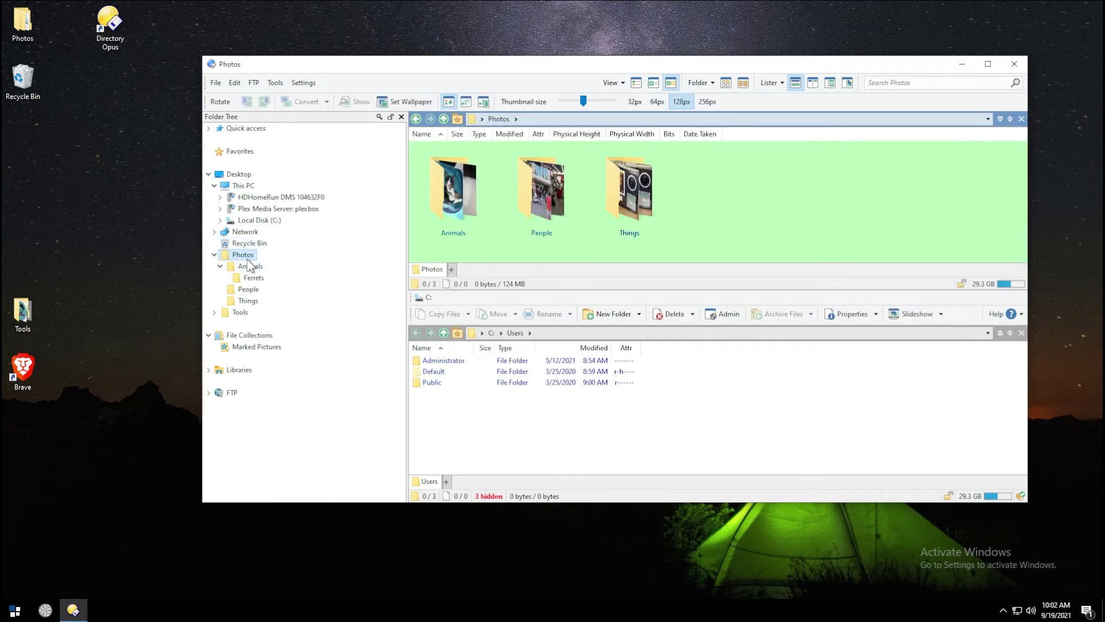
Step: Open Animals then Ferrets and bring up its column header options
double_click(454, 195)
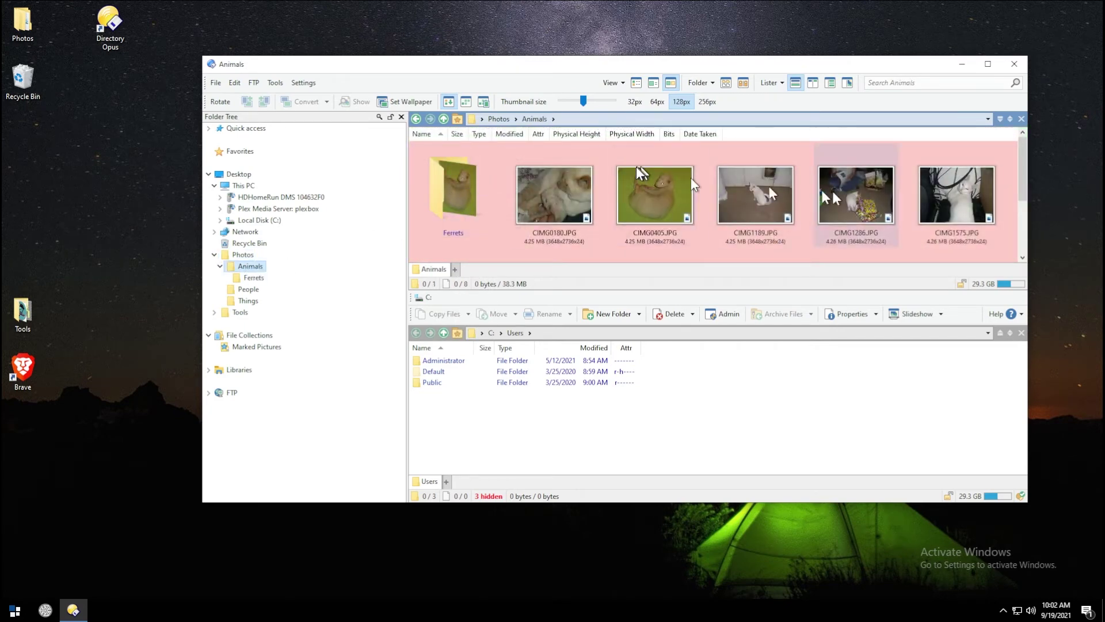
double_click(454, 188)
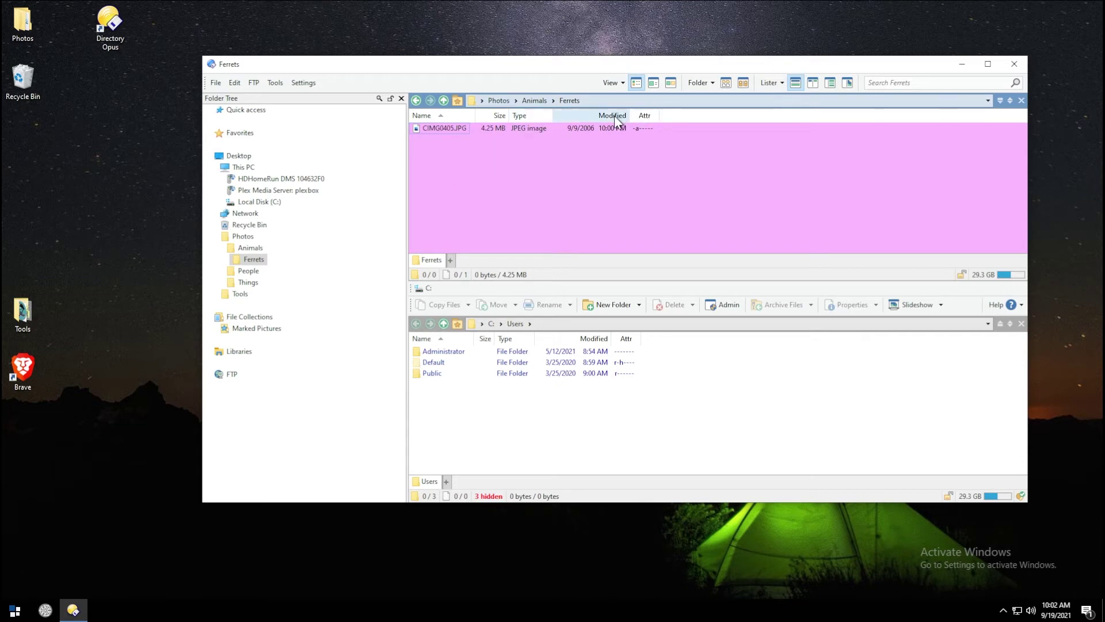
right_click(593, 116)
Step: Review the Ferrets folder's pink fill colour on the Options tab, then close Folder Options
left_click(620, 302)
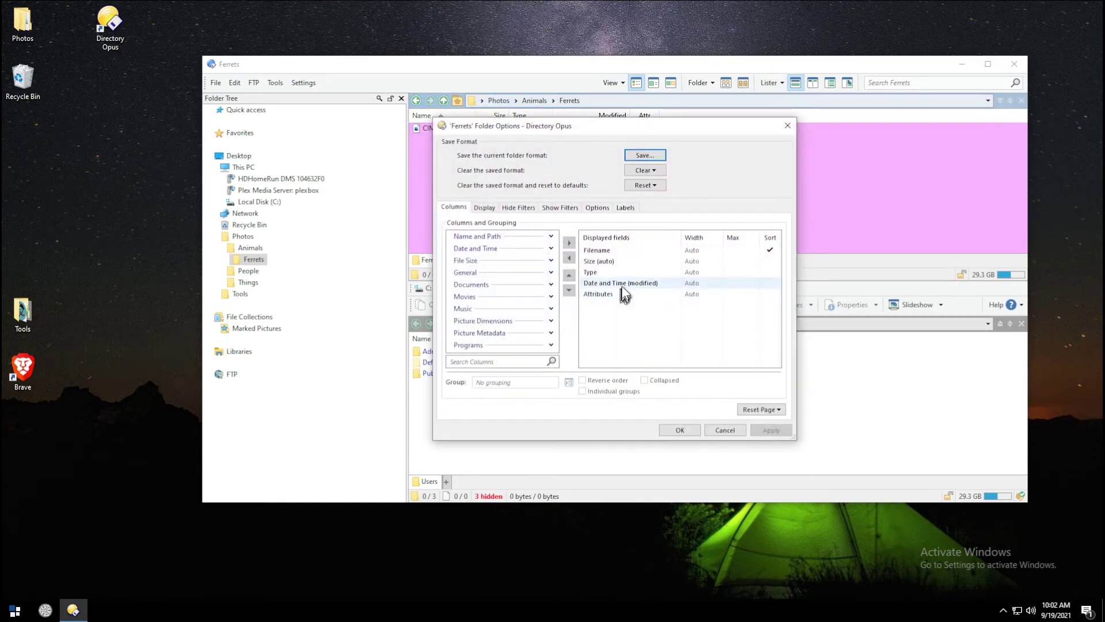
left_click(604, 208)
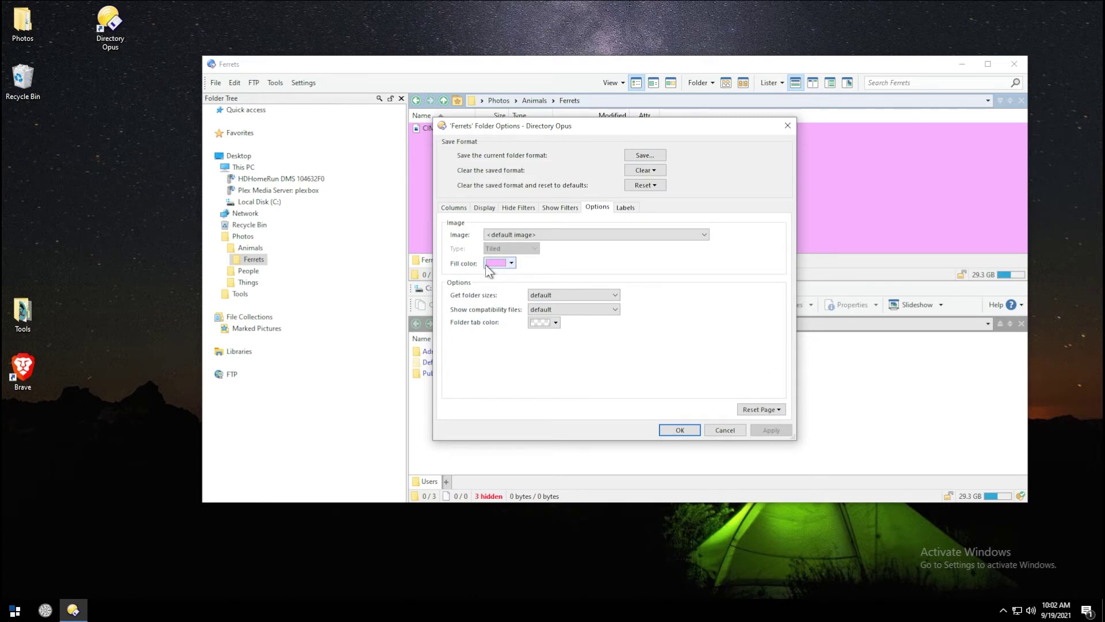
left_click(724, 429)
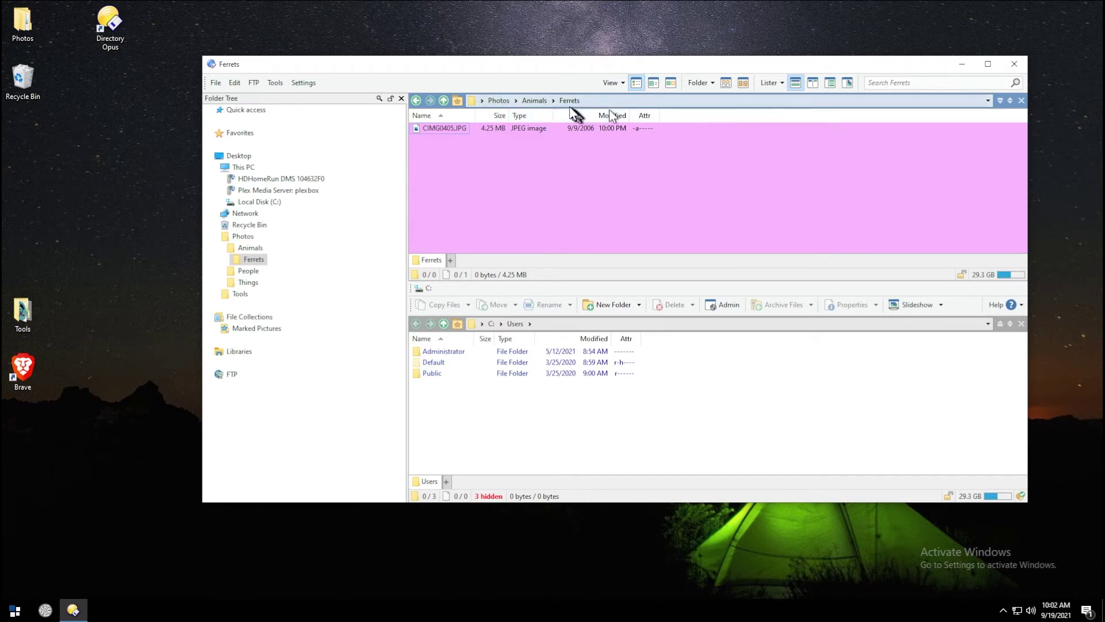
Step: Browse between Animals, Ferrets and Photos to compare their folder layouts
left_click(535, 100)
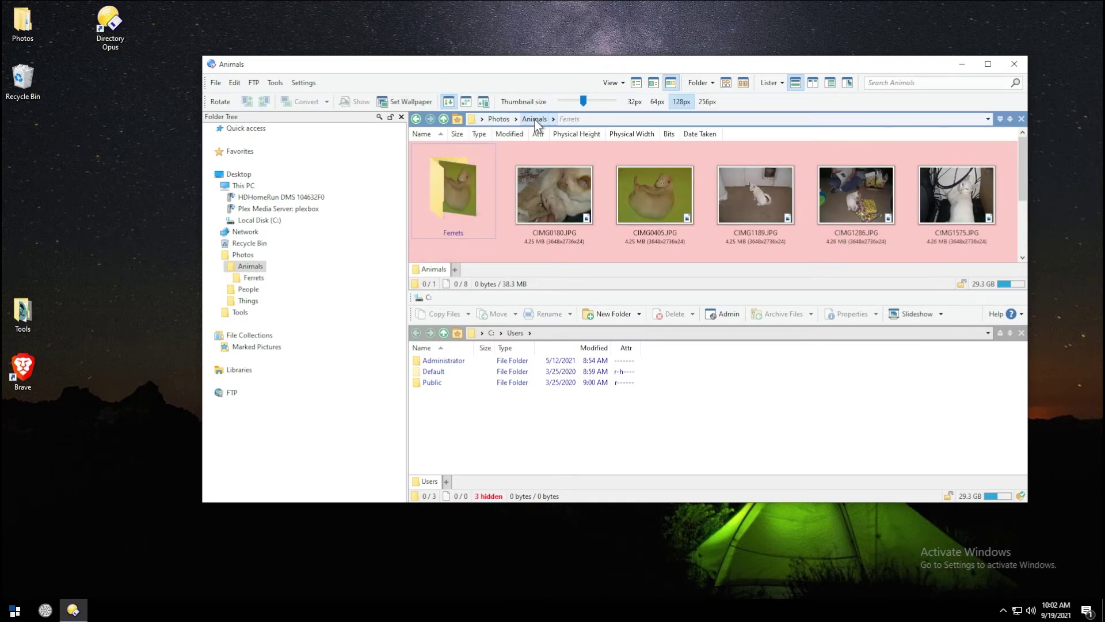
left_click(569, 118)
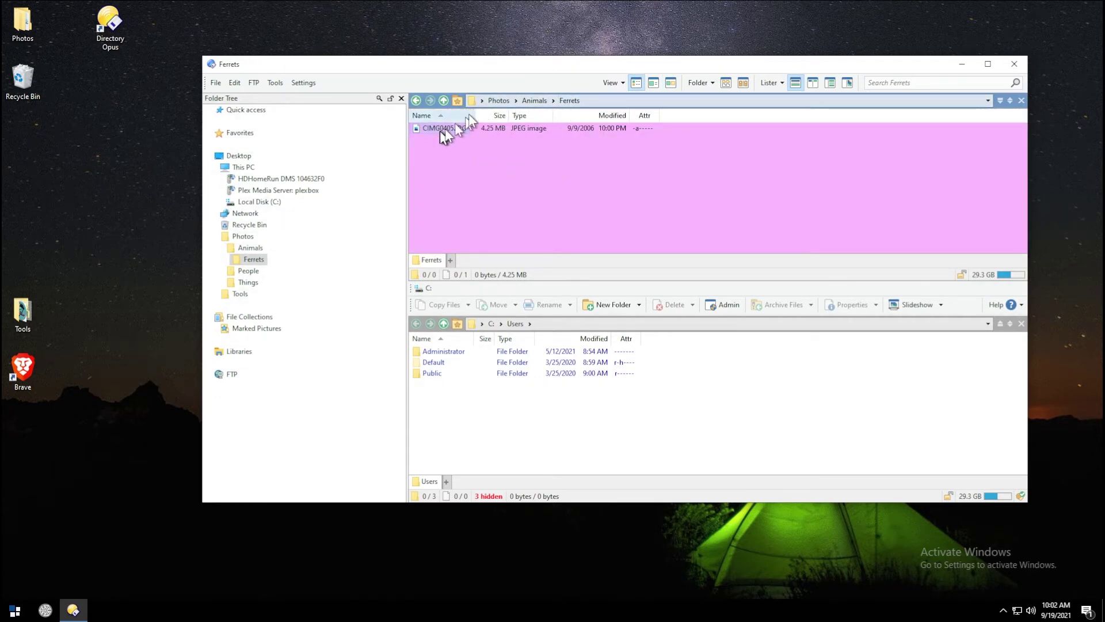
left_click(497, 102)
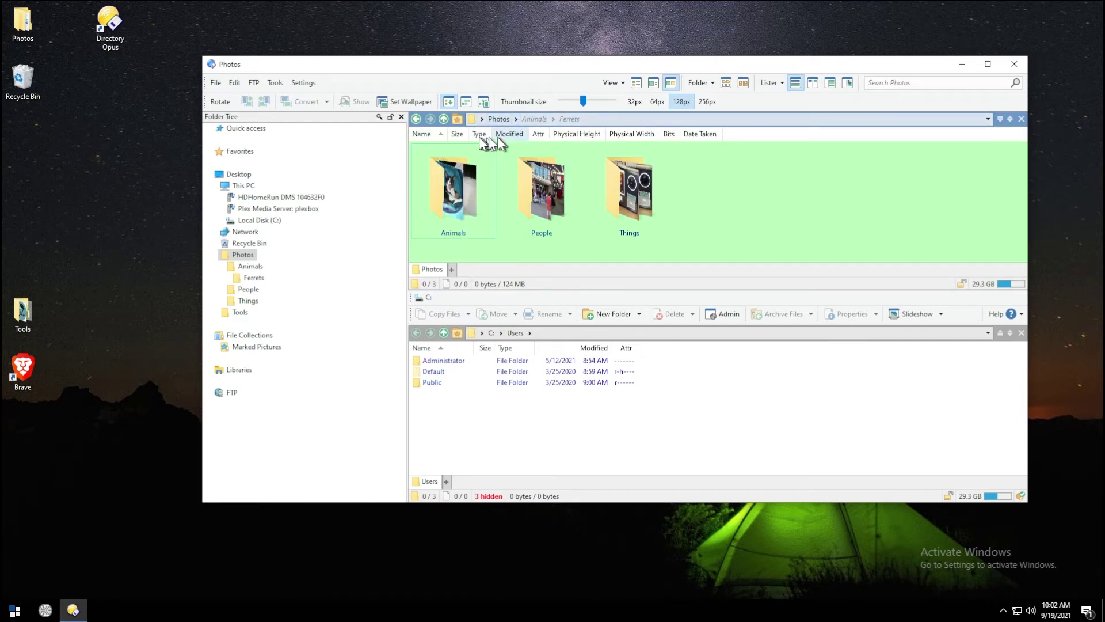
left_click(534, 120)
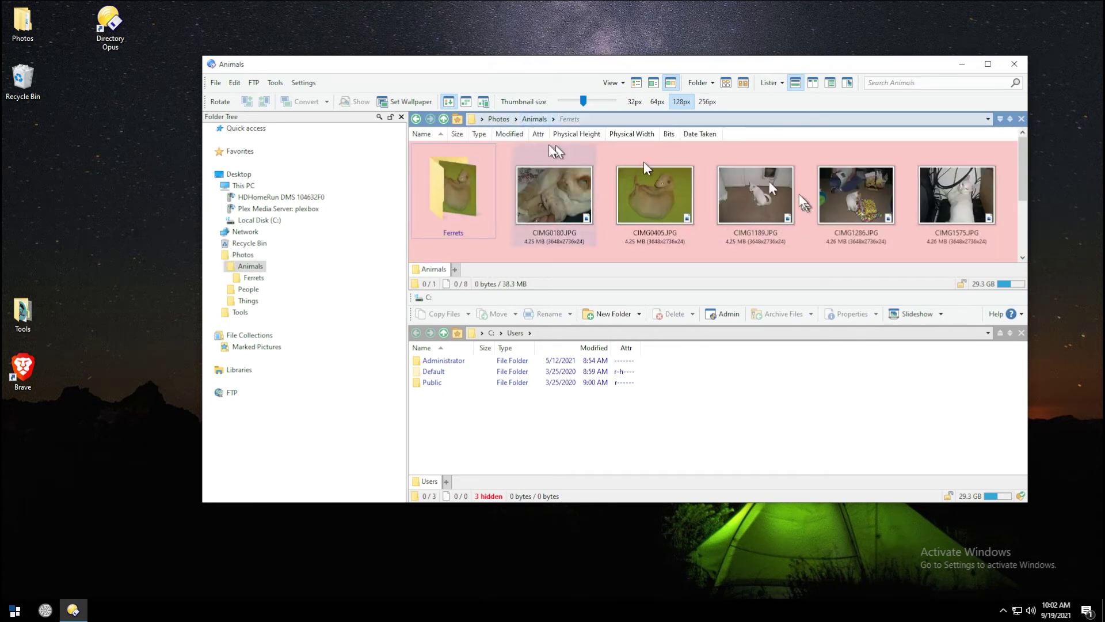
mouse_move(785, 231)
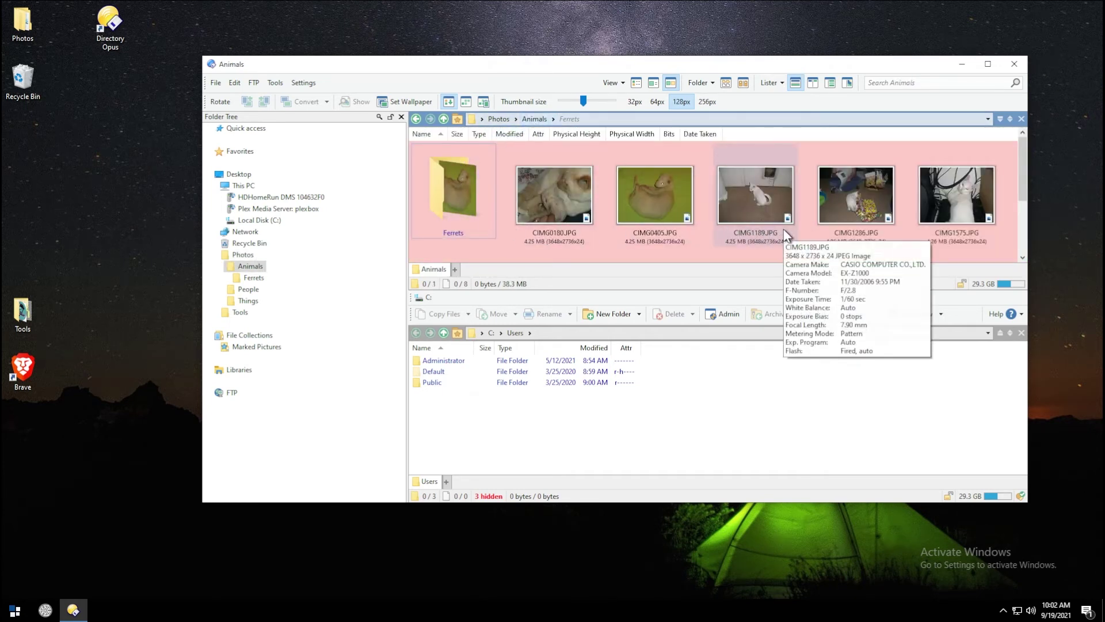
left_click(570, 119)
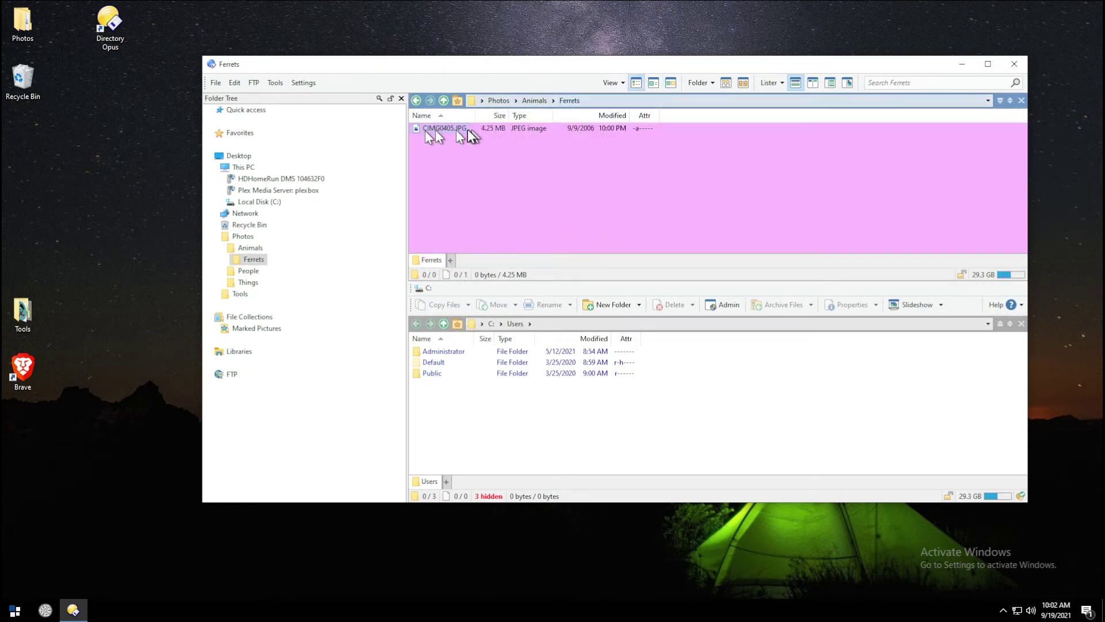
Step: Shrink the Animals thumbnails slightly, then return to Ferrets' details list
left_click(537, 102)
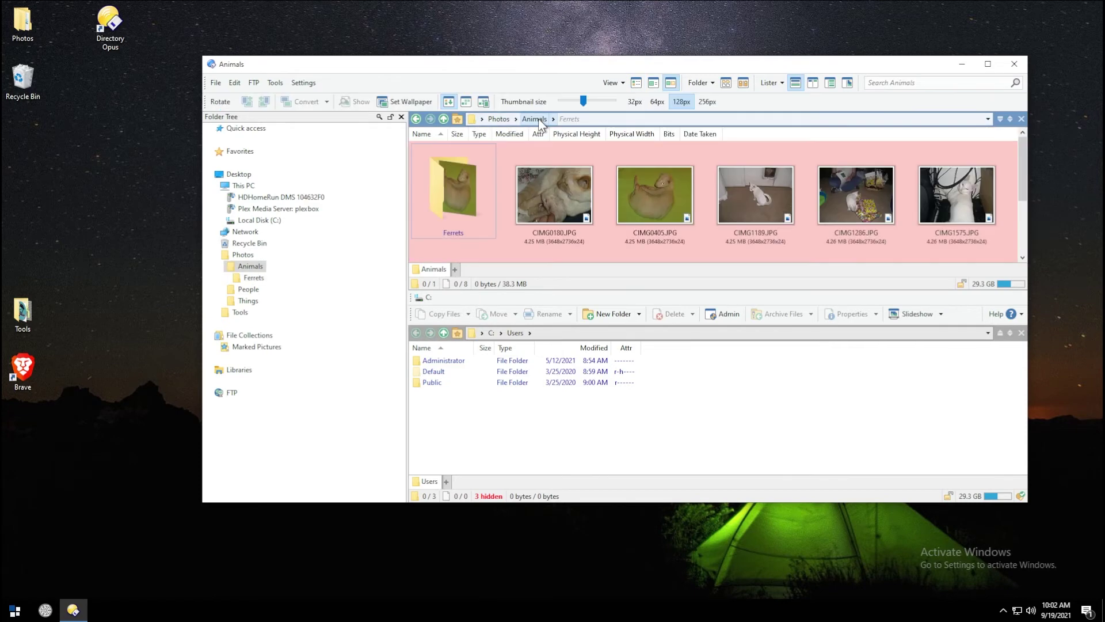
left_click_drag(568, 103, 579, 102)
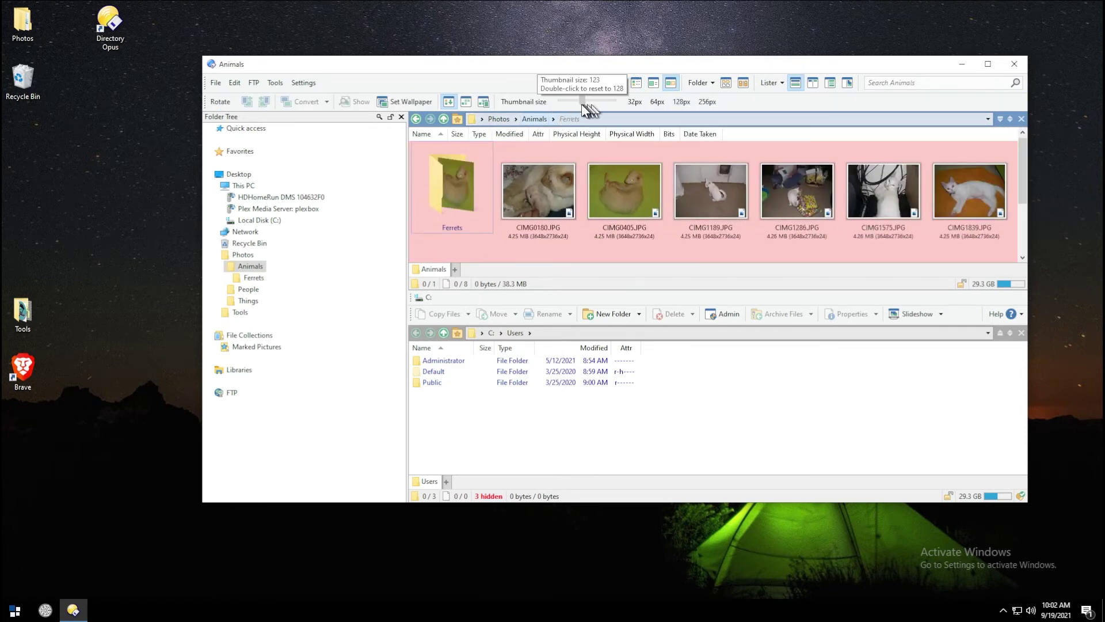
left_click(573, 120)
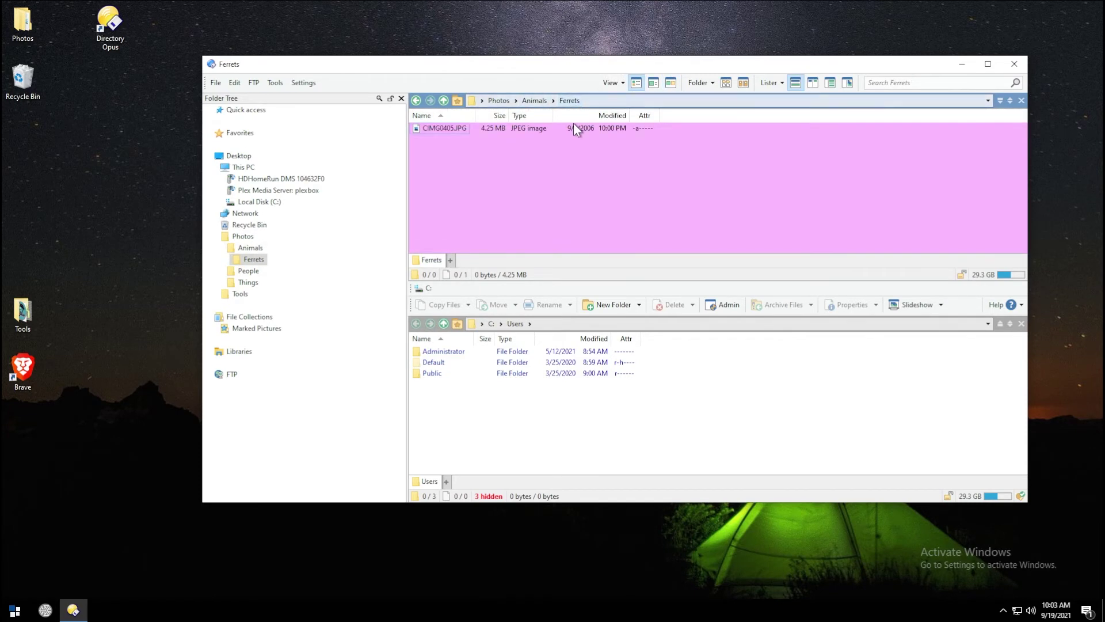
Step: Clear Ferrets' saved folder format for this folder only, so it inherits Animals' thumbnails
right_click(576, 119)
left_click(610, 306)
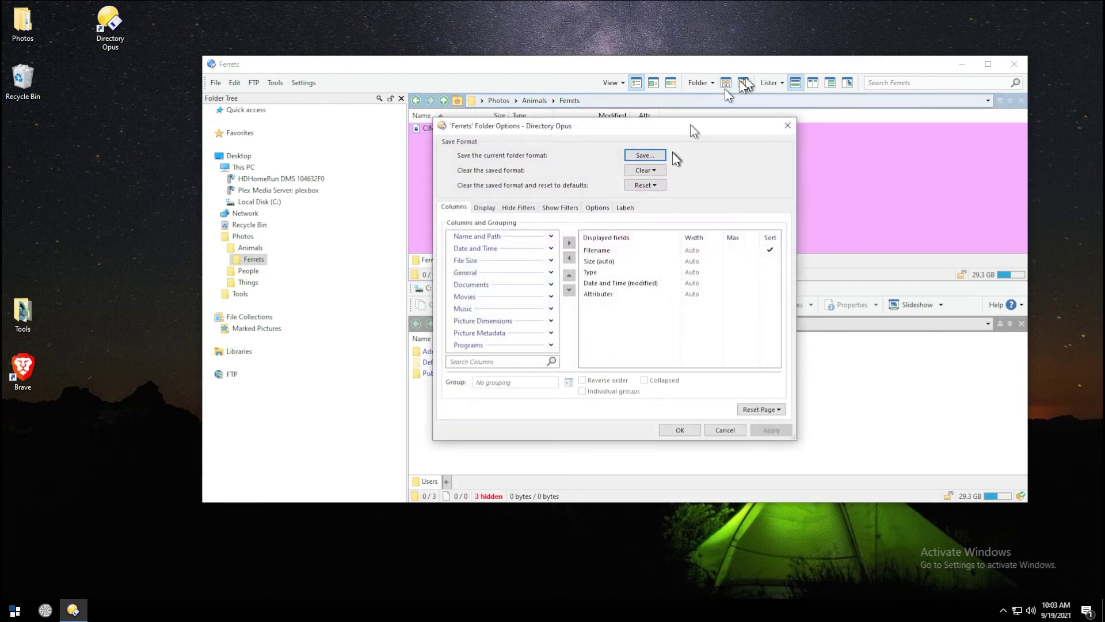
left_click(658, 174)
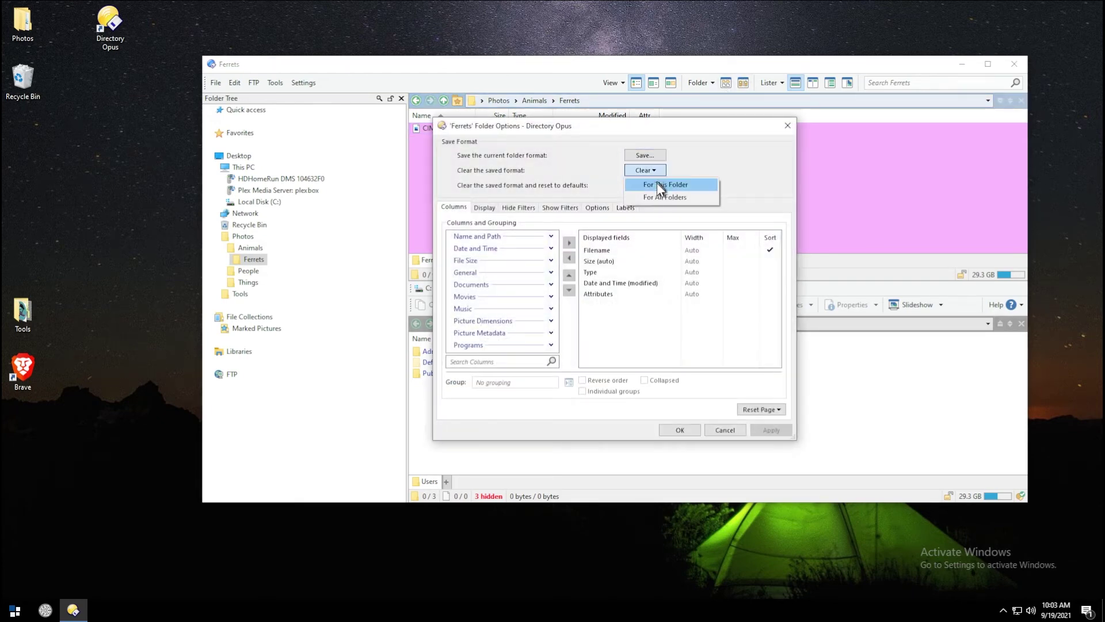
left_click(696, 186)
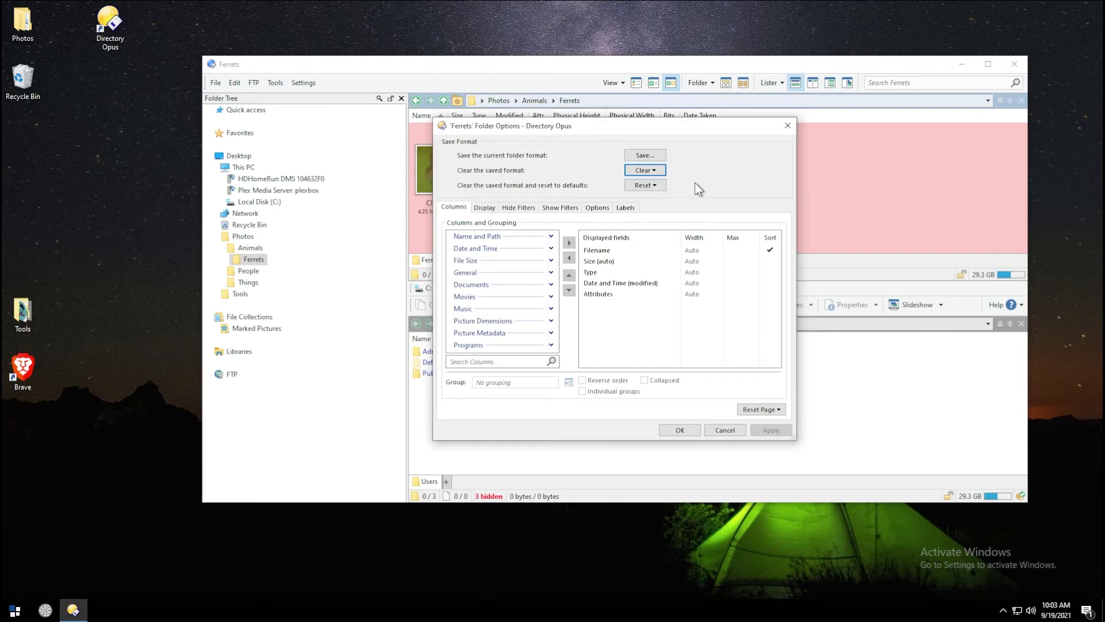
left_click(681, 430)
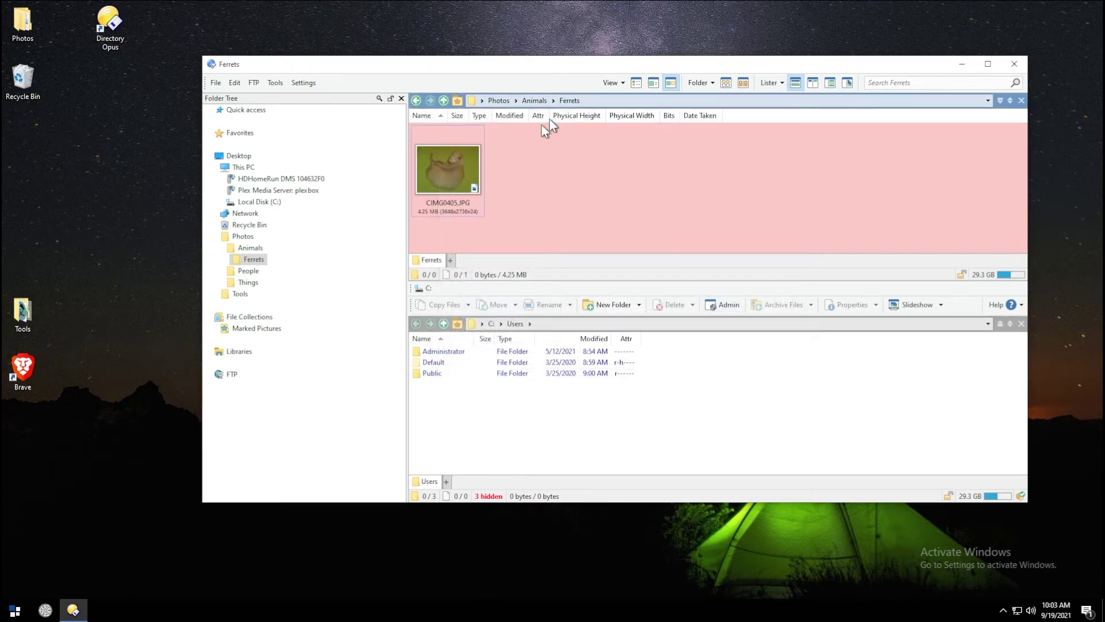
Step: Browse from Ferrets up to Photos and back down through Animals to Ferrets
mouse_move(457, 183)
left_click(533, 101)
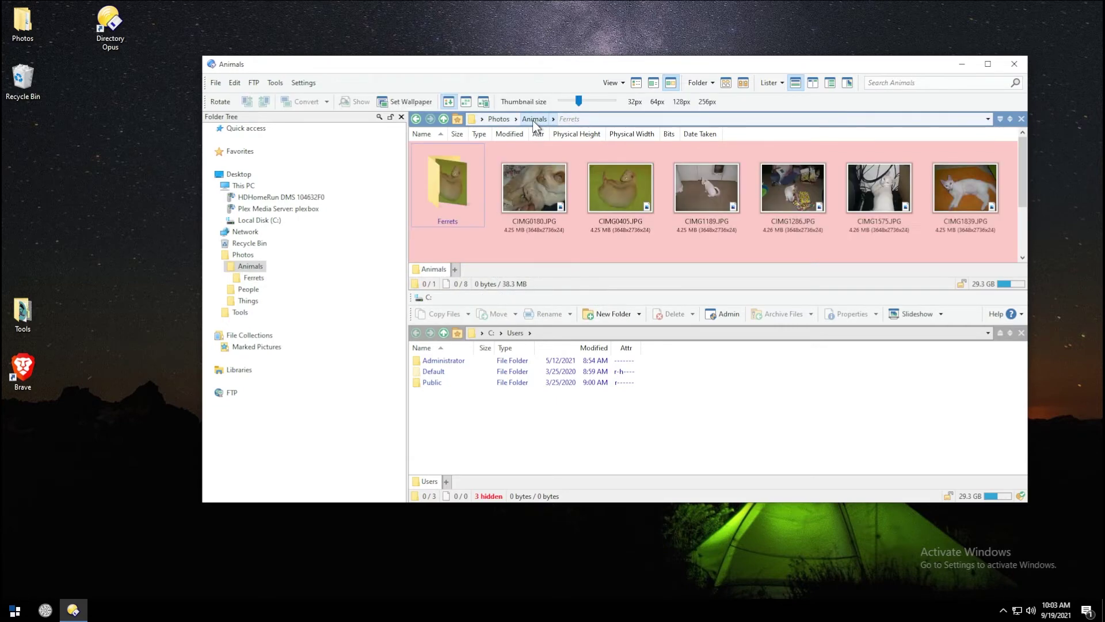
left_click(496, 120)
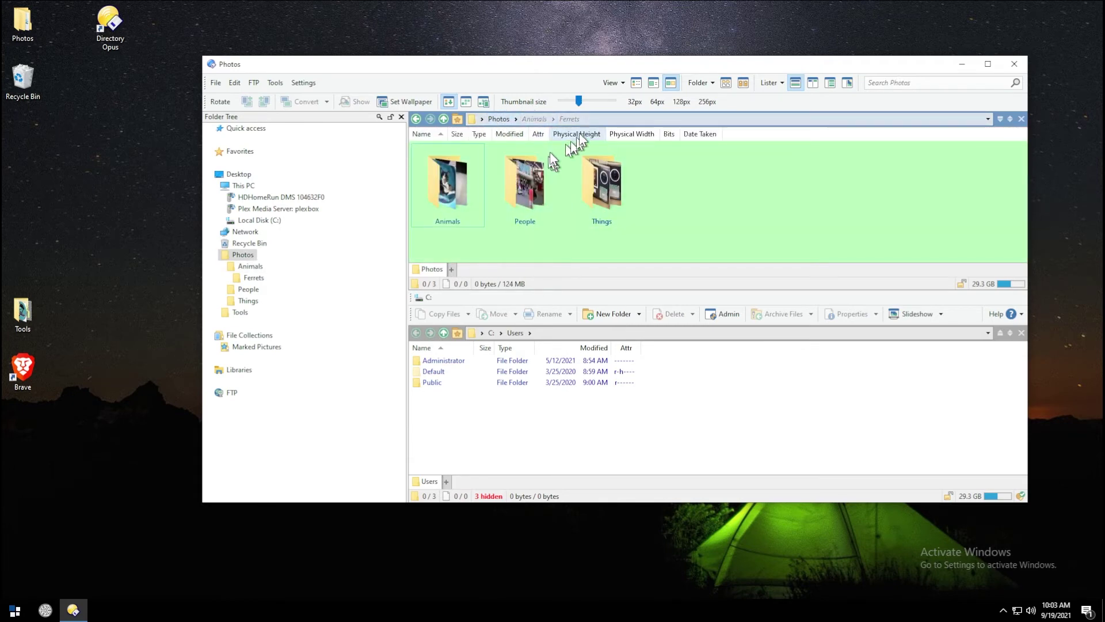
left_click(540, 119)
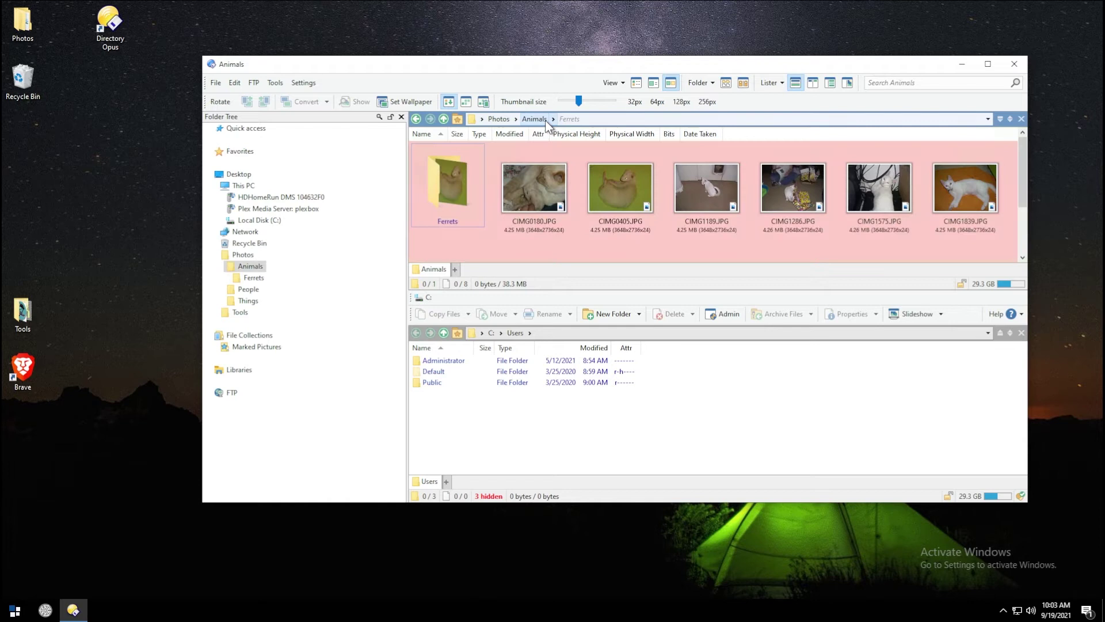
left_click(569, 120)
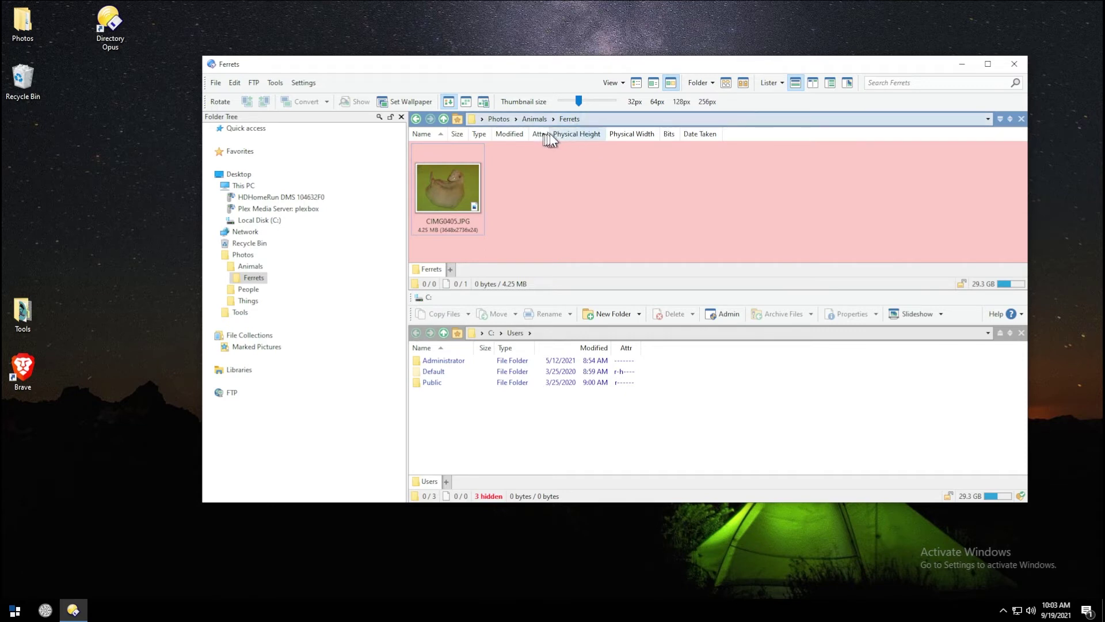
right_click(558, 135)
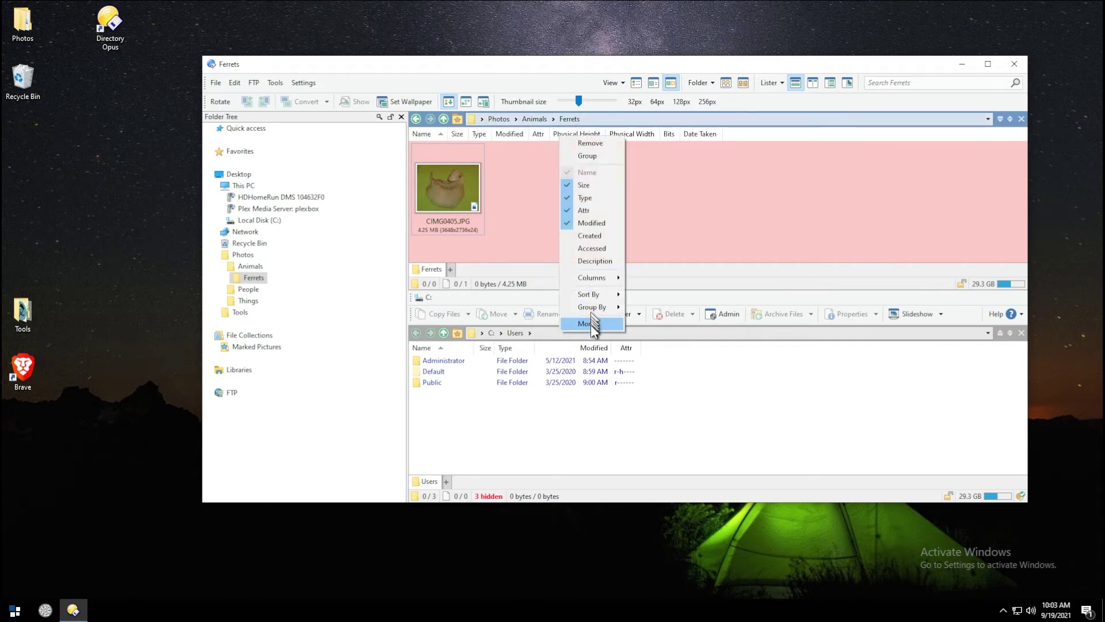
Step: Return to Photos and display it as a Details list
left_click(503, 119)
left_click(503, 118)
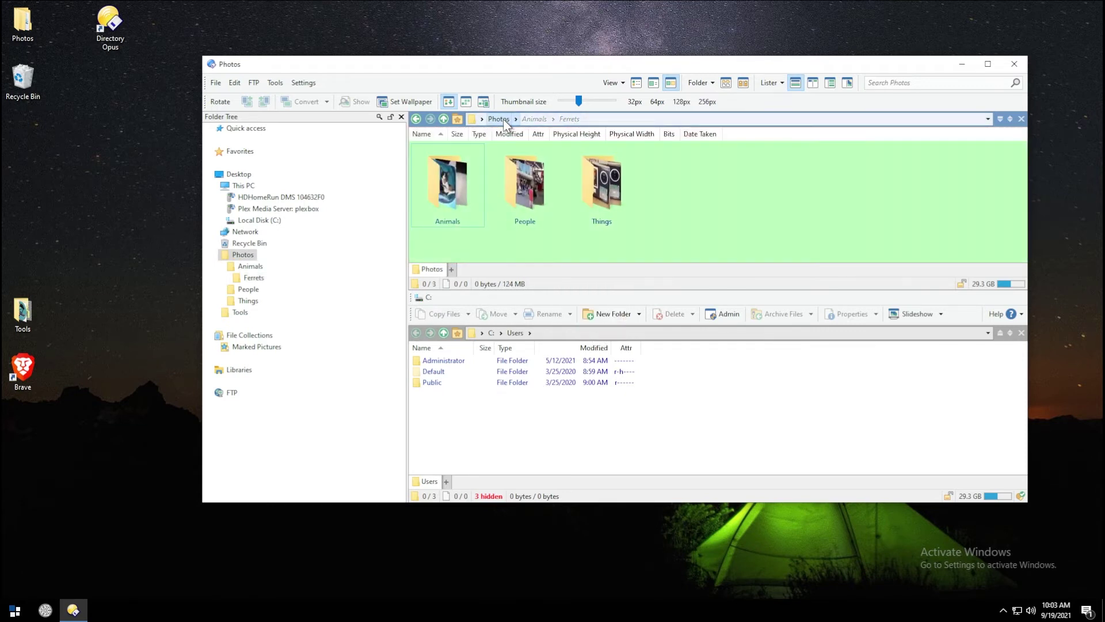
left_click(636, 82)
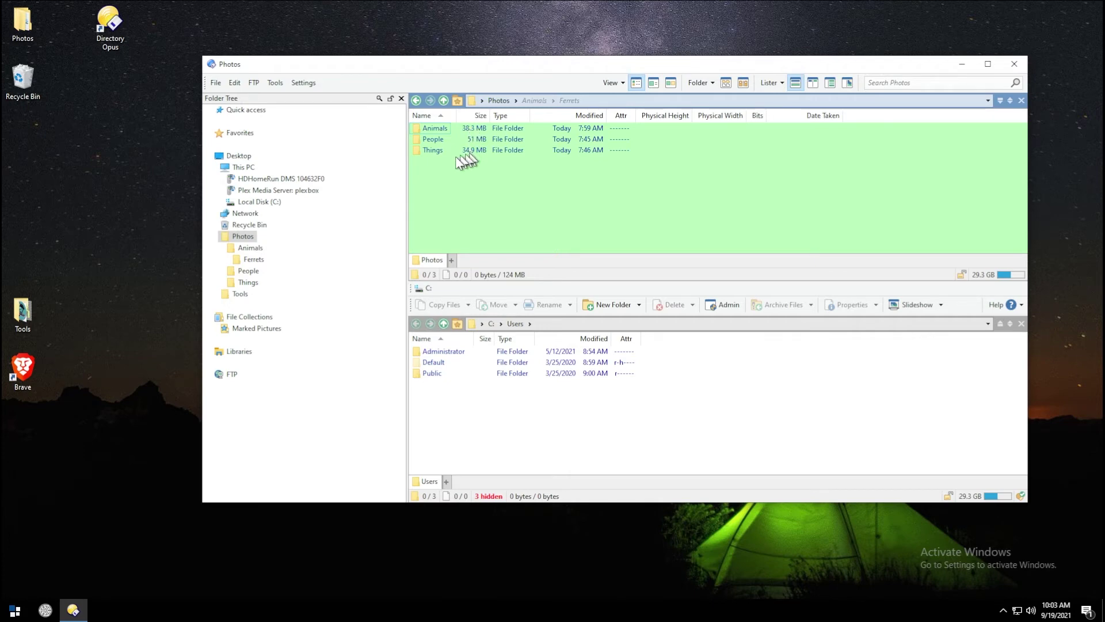
Step: Review Photos' background and folder-size options without changes, then open Local Disk (C:)
right_click(589, 111)
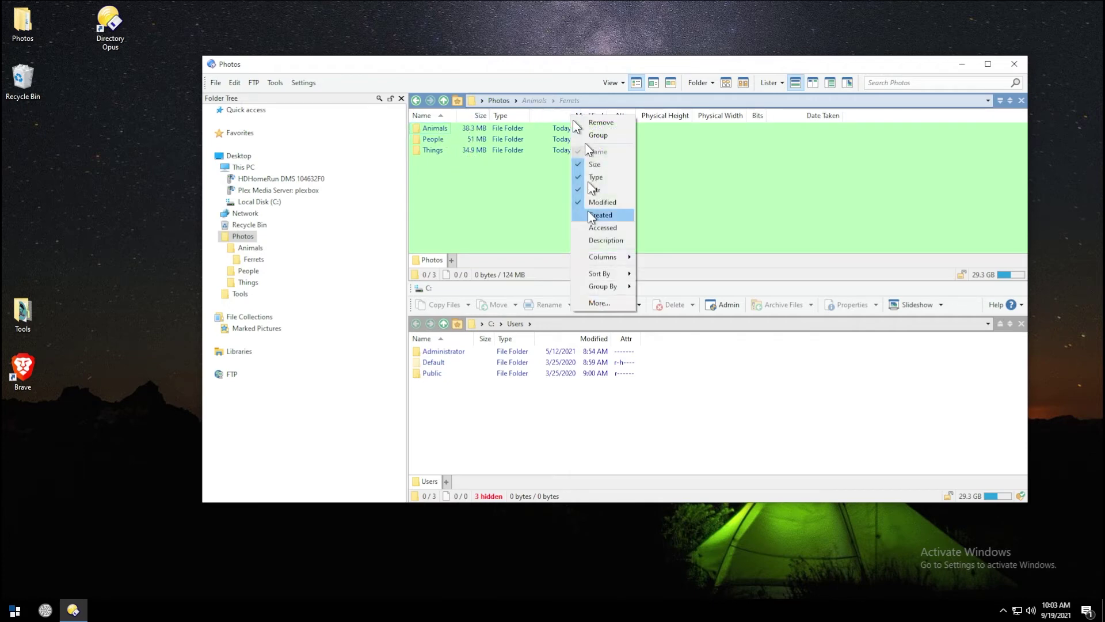
left_click(600, 300)
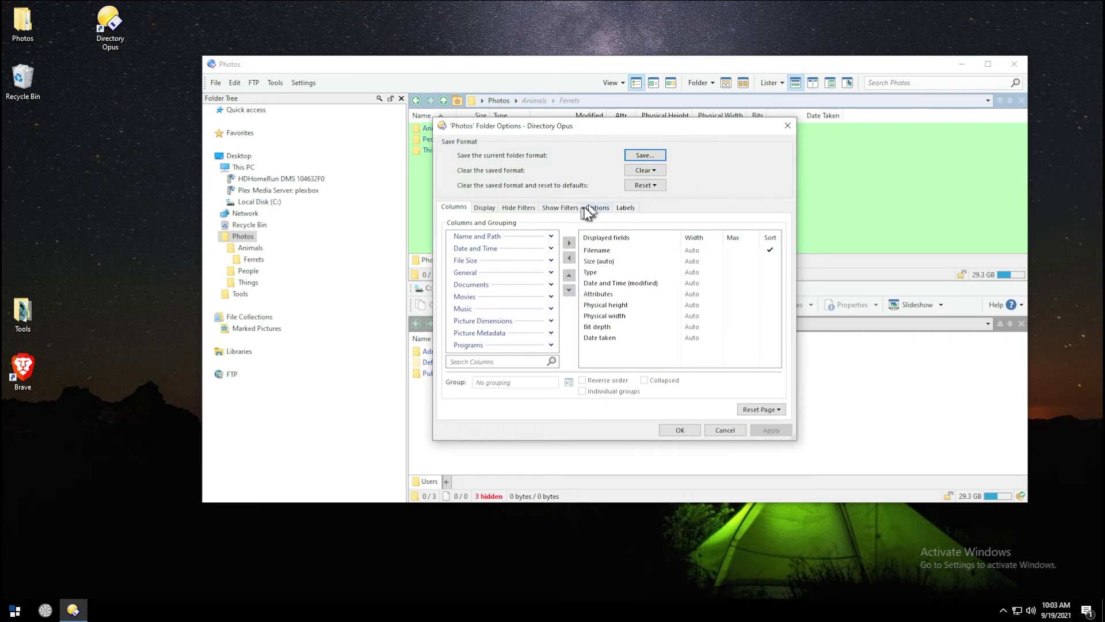
left_click(596, 207)
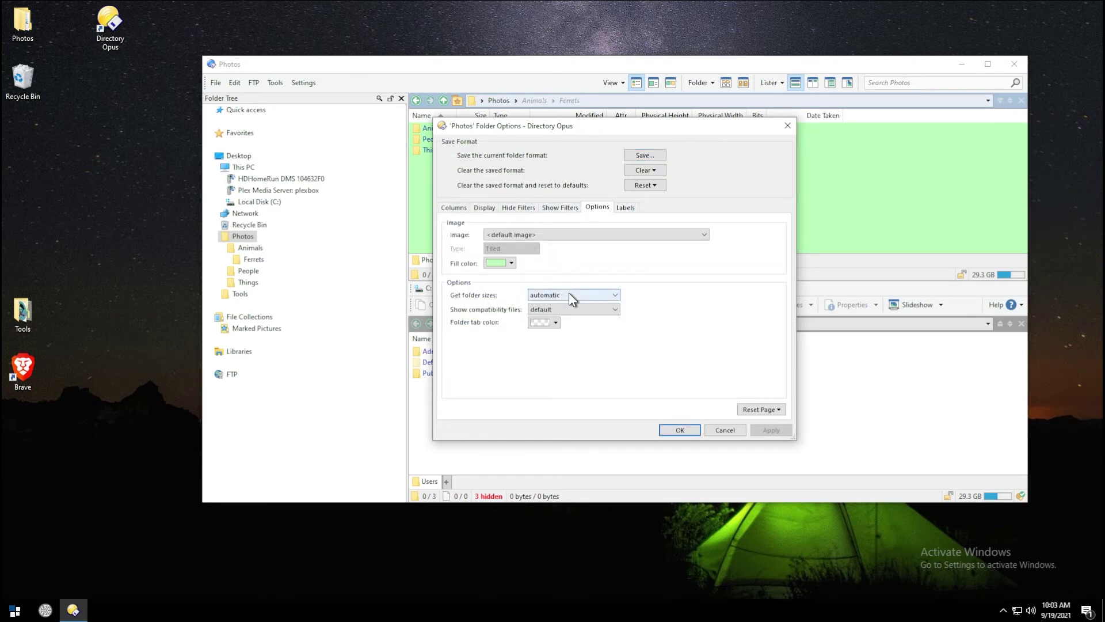
left_click(725, 430)
left_click(259, 201)
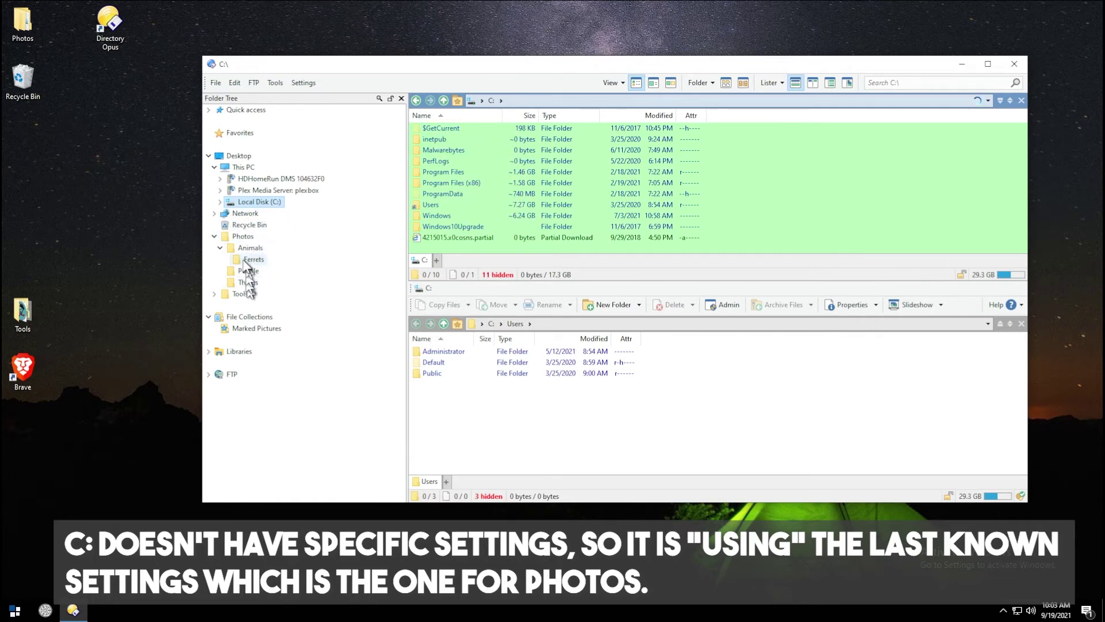
Step: Switch Photos to Details view, then visit Animals and Ferrets and return to Photos
left_click(244, 237)
left_click(672, 185)
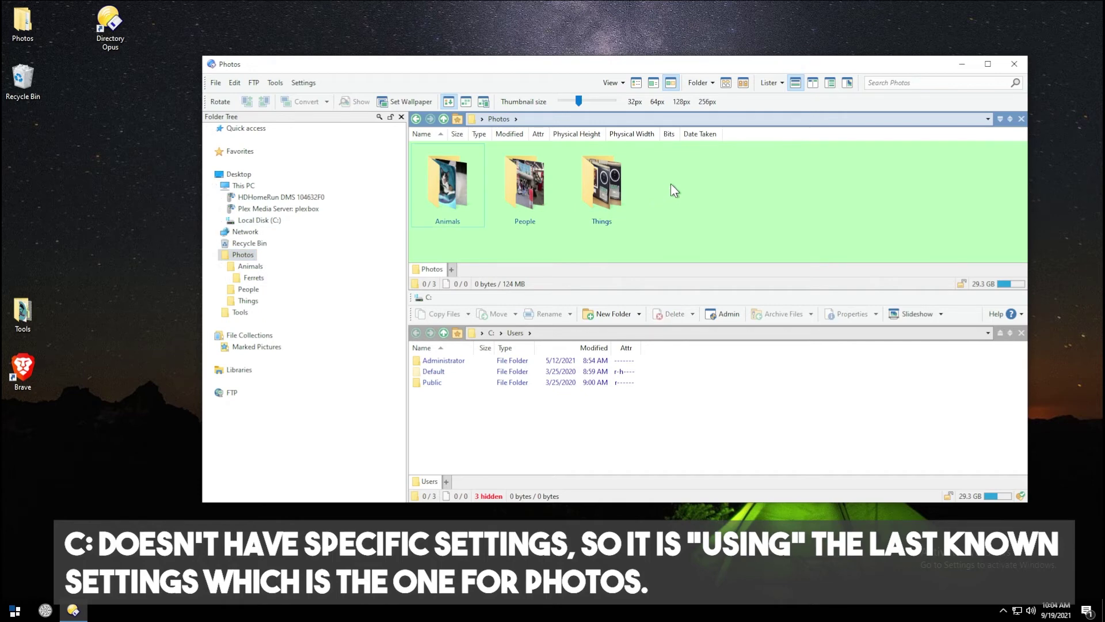
left_click(637, 82)
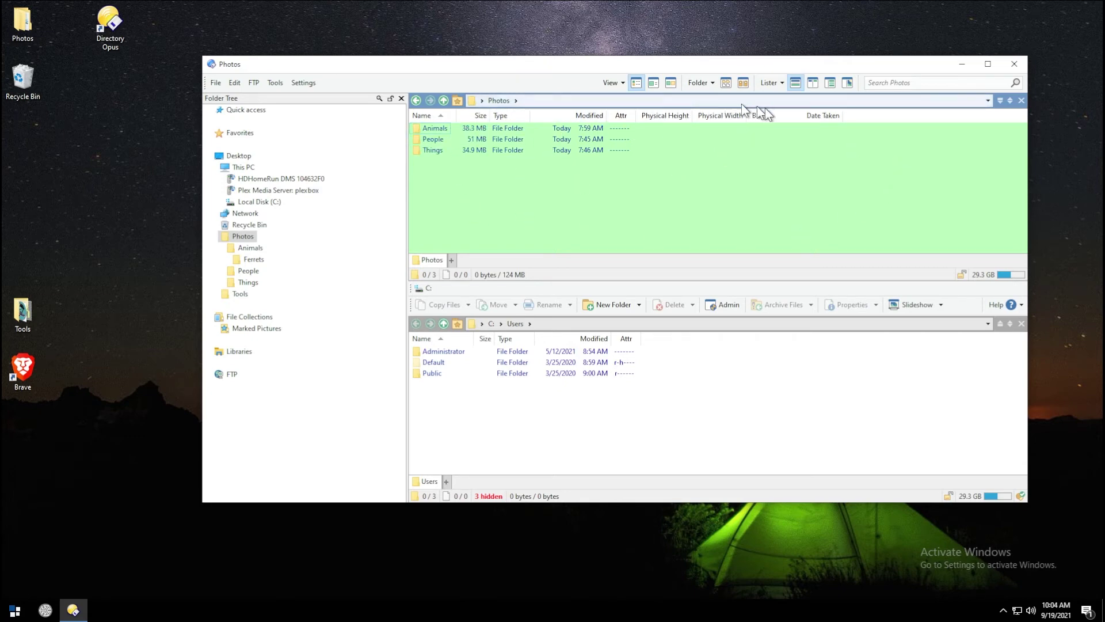
double_click(434, 127)
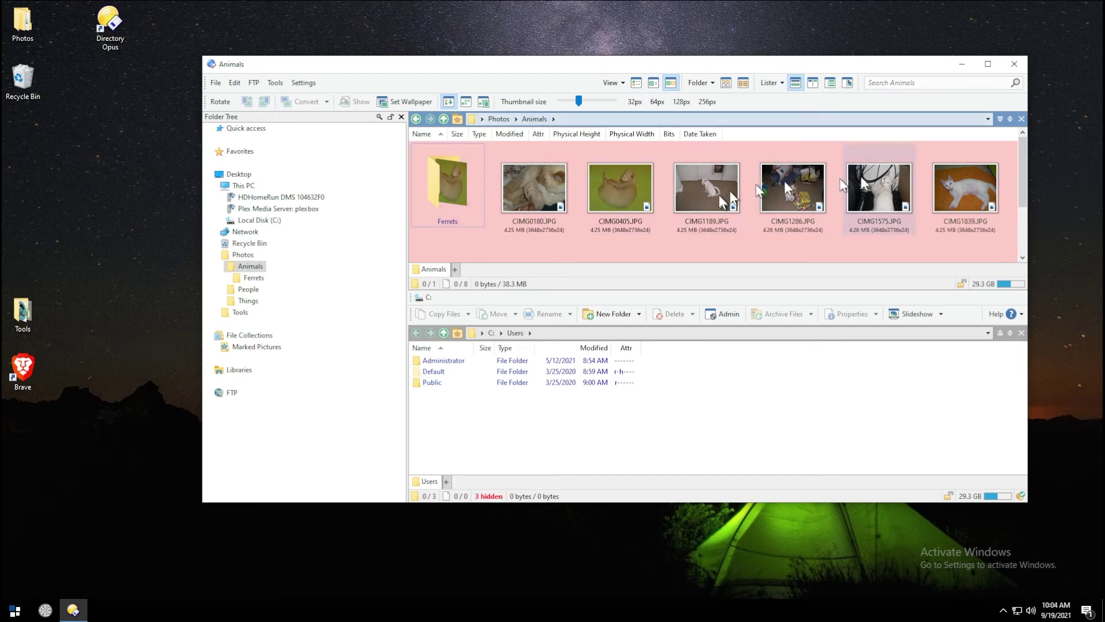
double_click(449, 190)
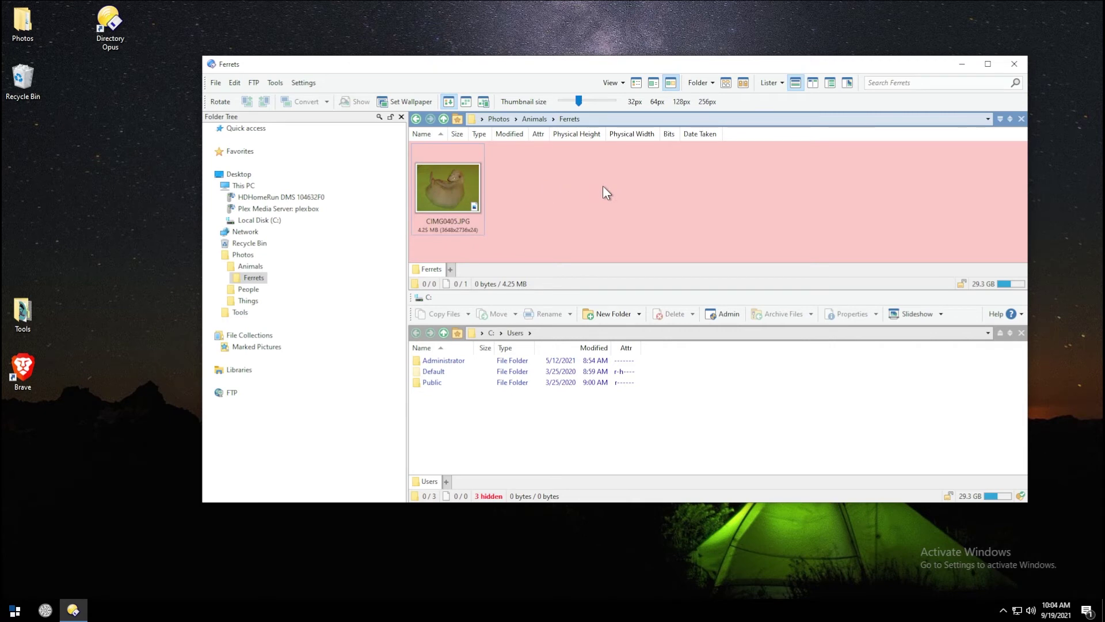
left_click(501, 118)
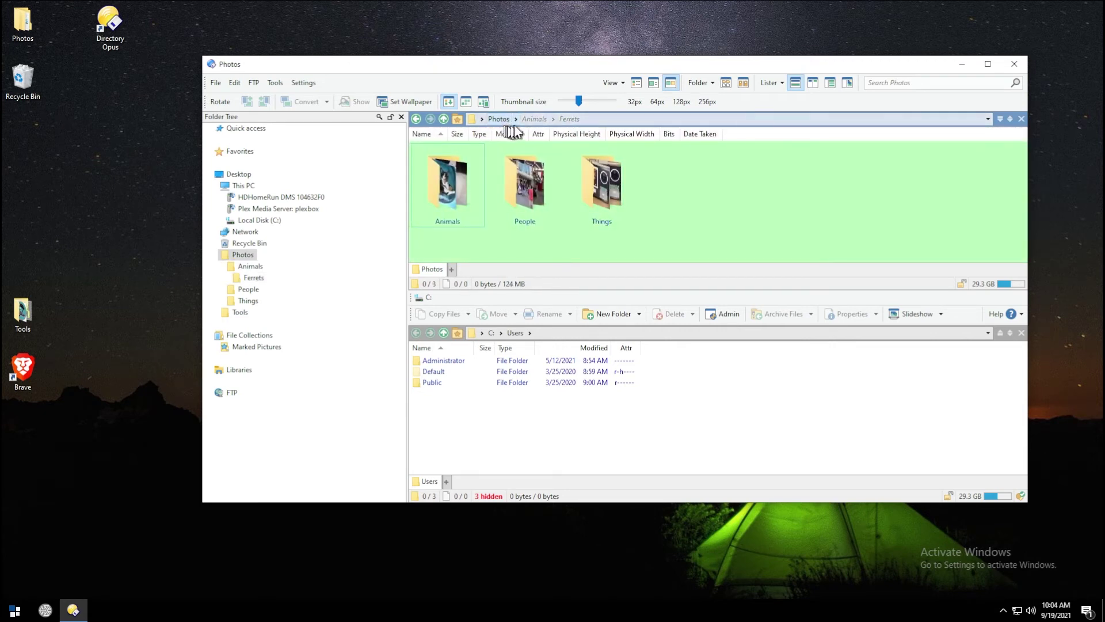
Step: Set Photos' folder format to Details view in Folder Options
right_click(506, 135)
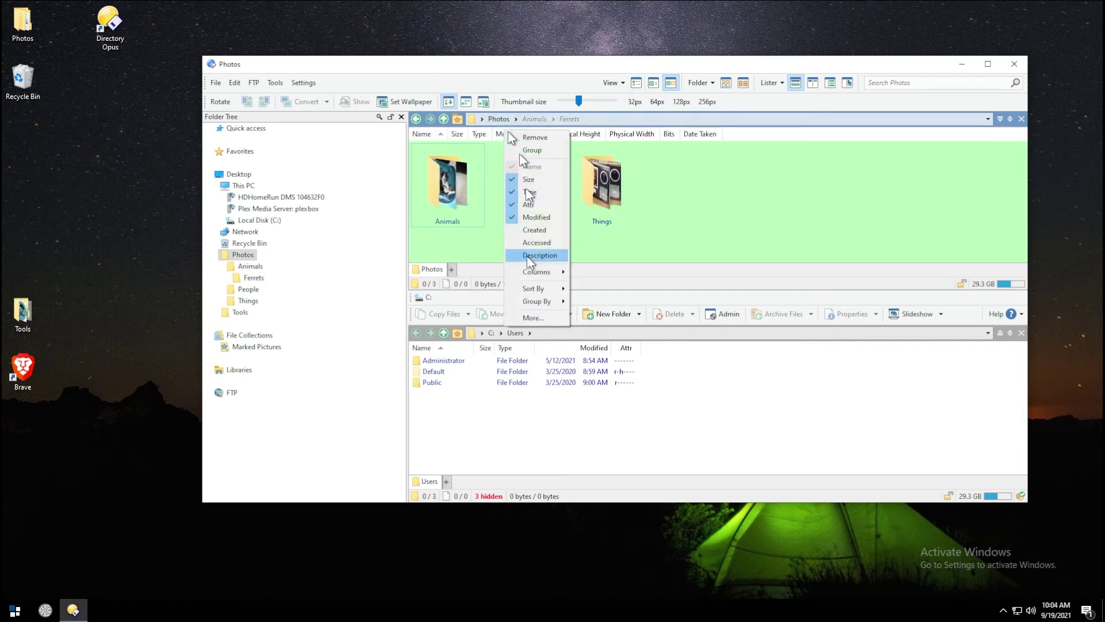
left_click(531, 317)
left_click(485, 208)
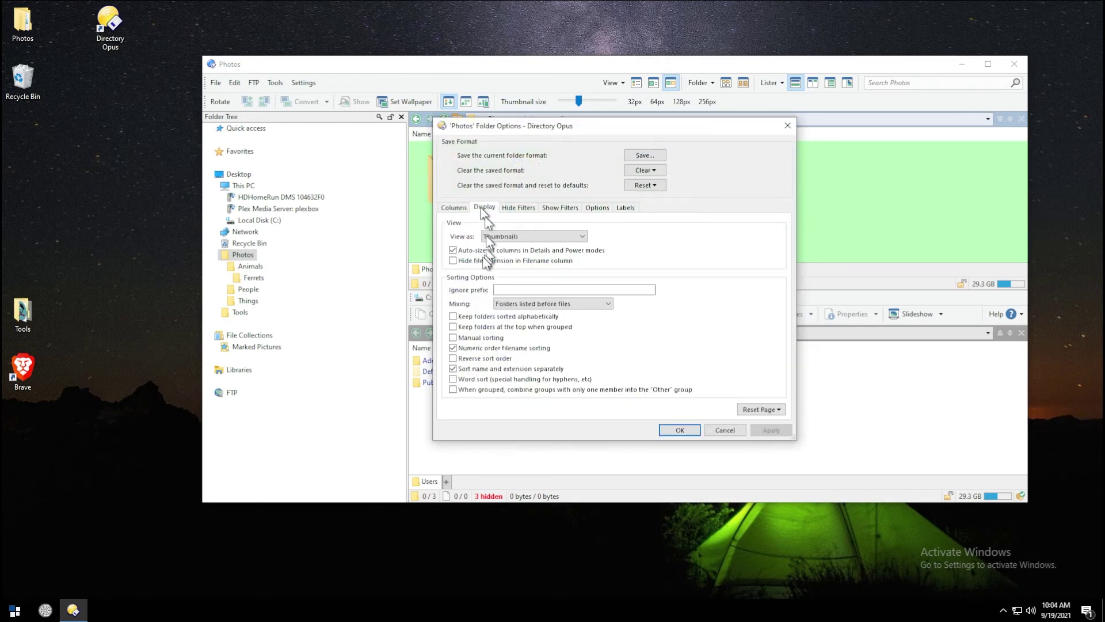
left_click(518, 236)
left_click(493, 272)
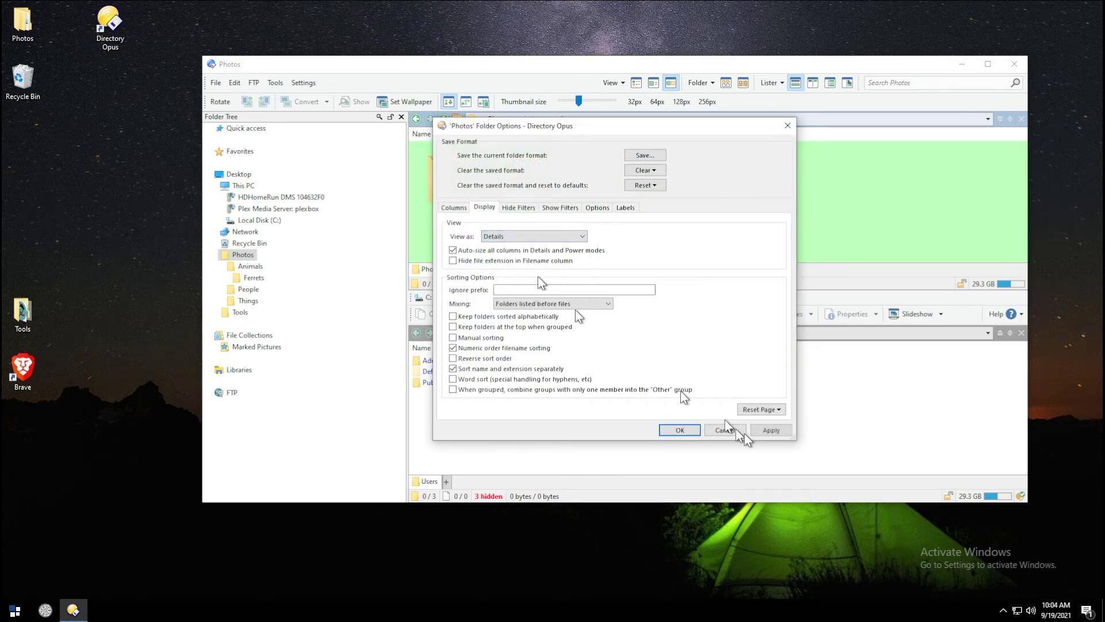
left_click(768, 431)
left_click(679, 431)
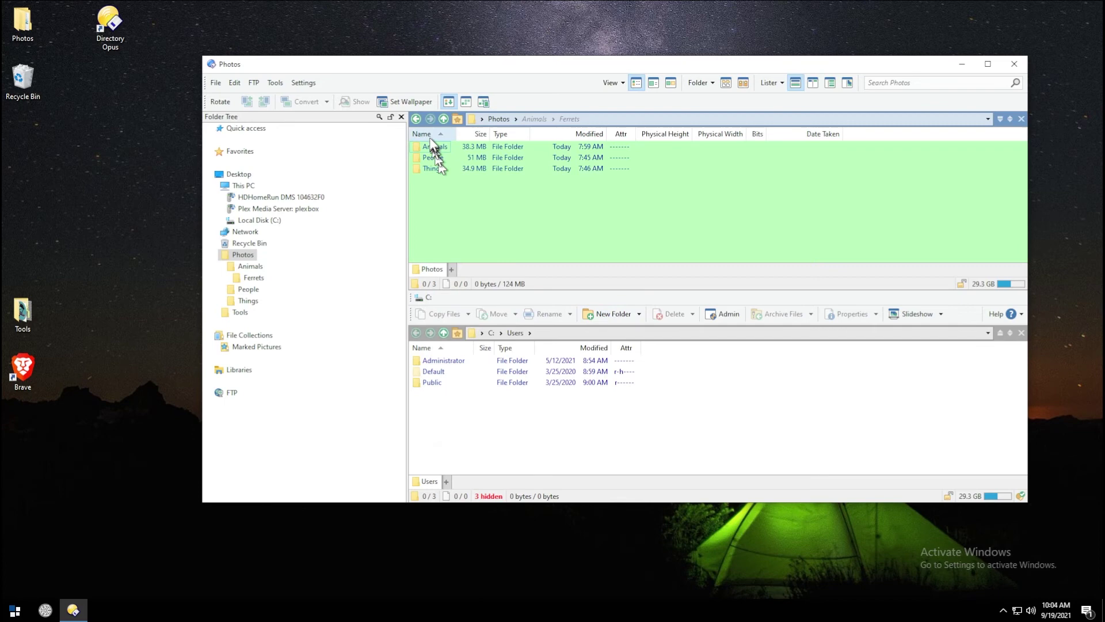
Step: Save Photos' format for it and all sub-folders, then open Animals
right_click(504, 133)
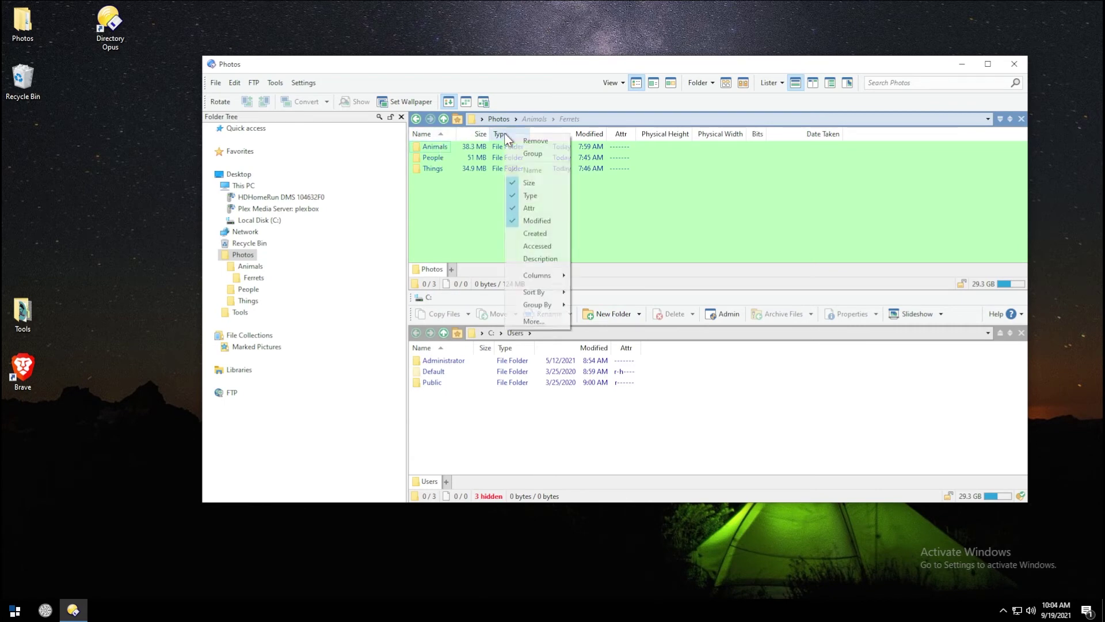
left_click(531, 316)
left_click(644, 155)
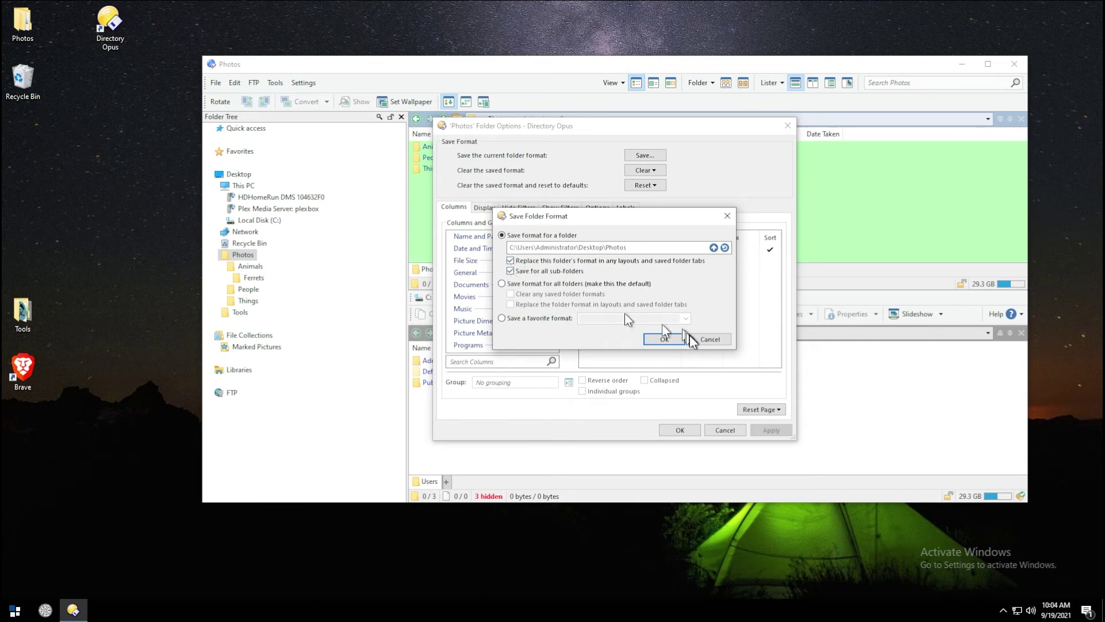
left_click(693, 339)
left_click(680, 432)
double_click(438, 147)
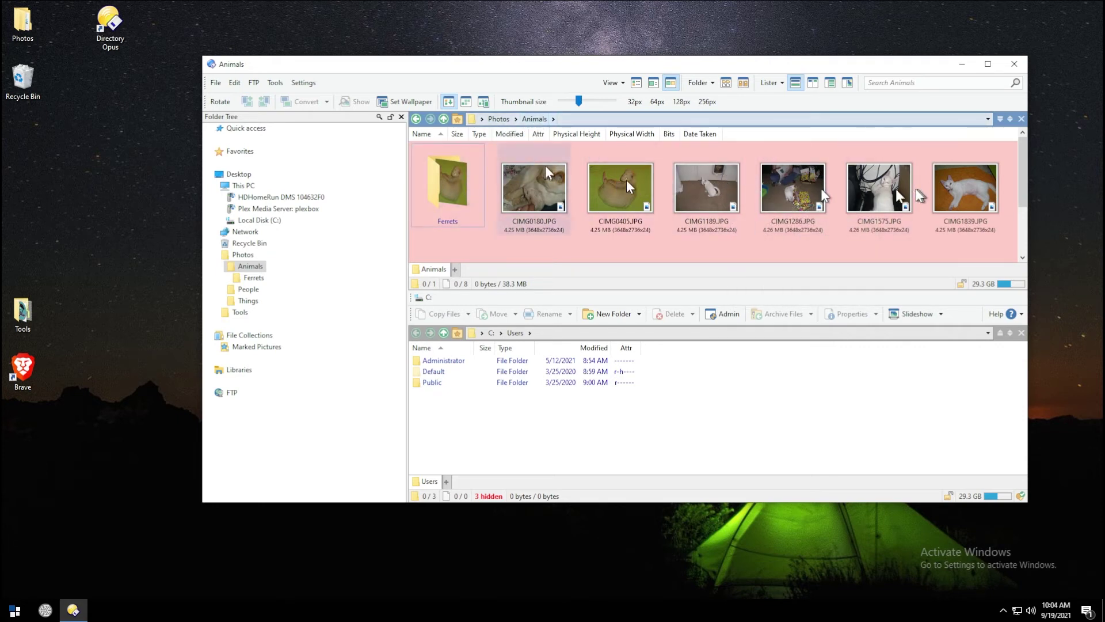
Step: Move between Photos, Things and Animals, ending in Things' details list of eight JPGs
left_click(499, 119)
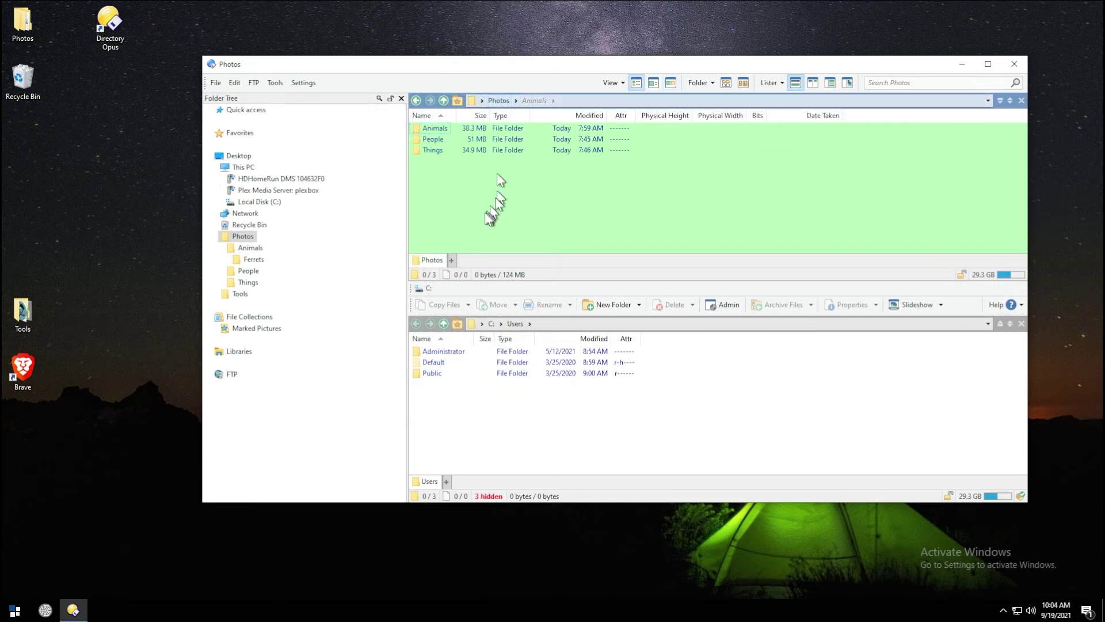
double_click(439, 151)
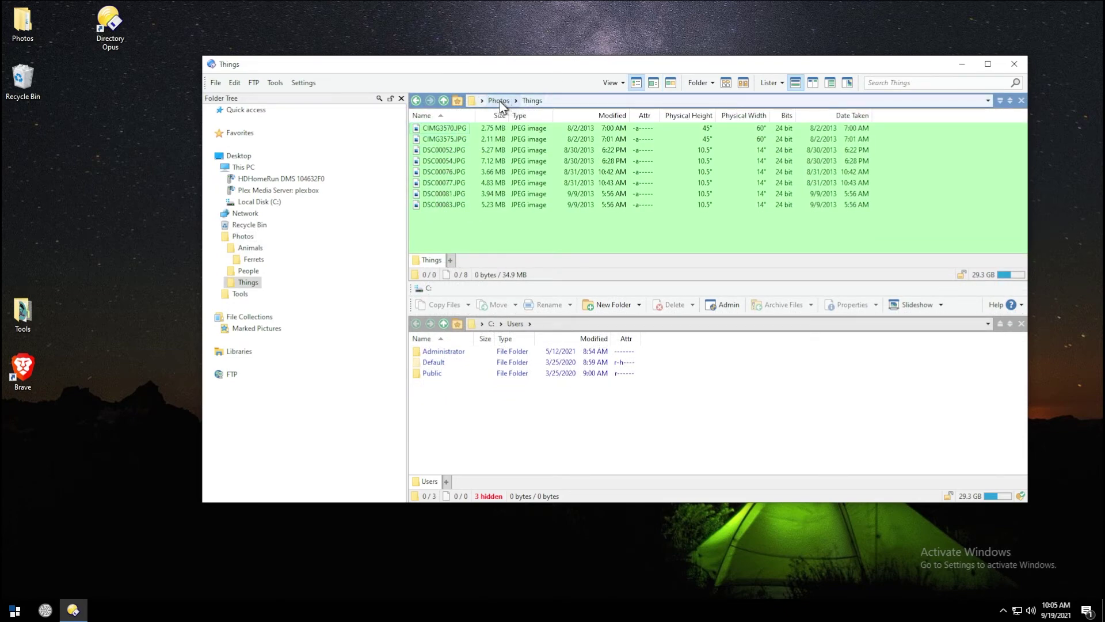
left_click(499, 101)
double_click(432, 126)
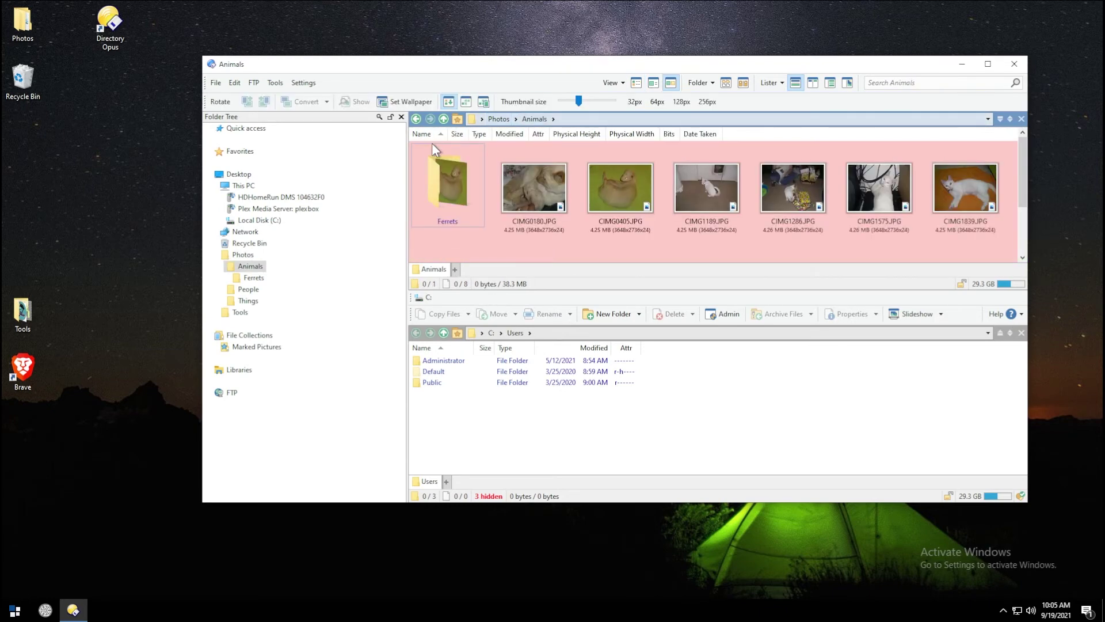
left_click(498, 118)
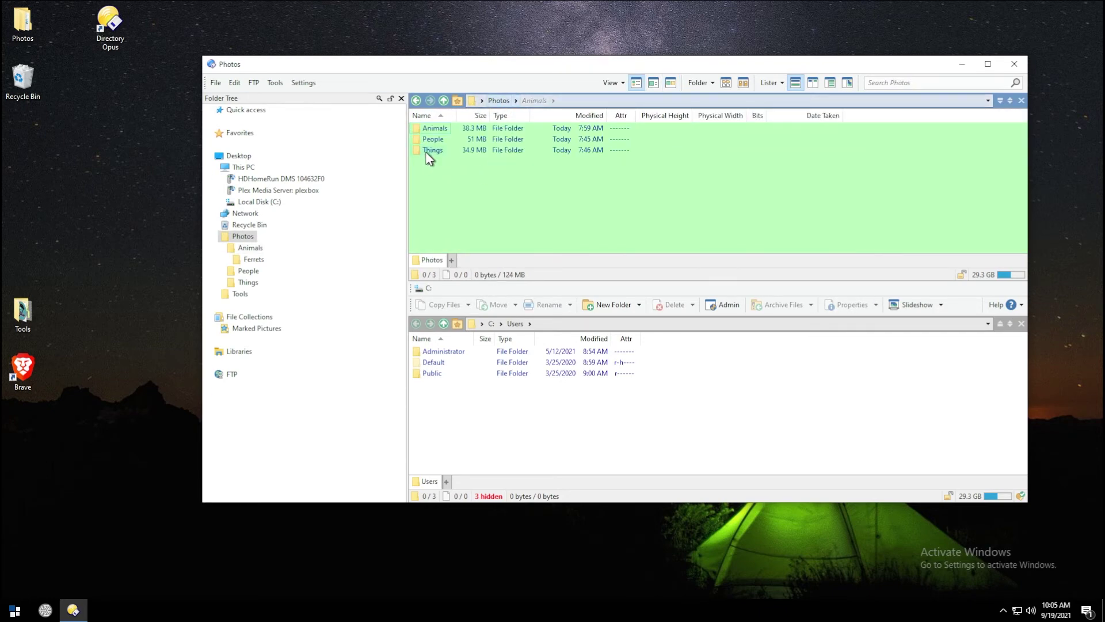
double_click(431, 151)
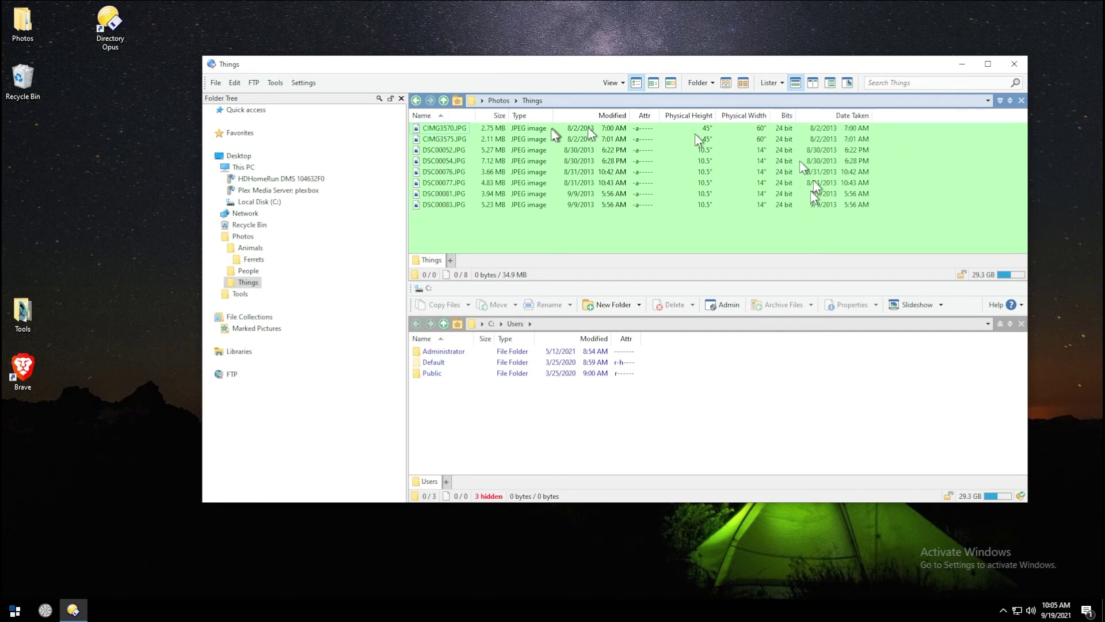
mouse_move(456, 130)
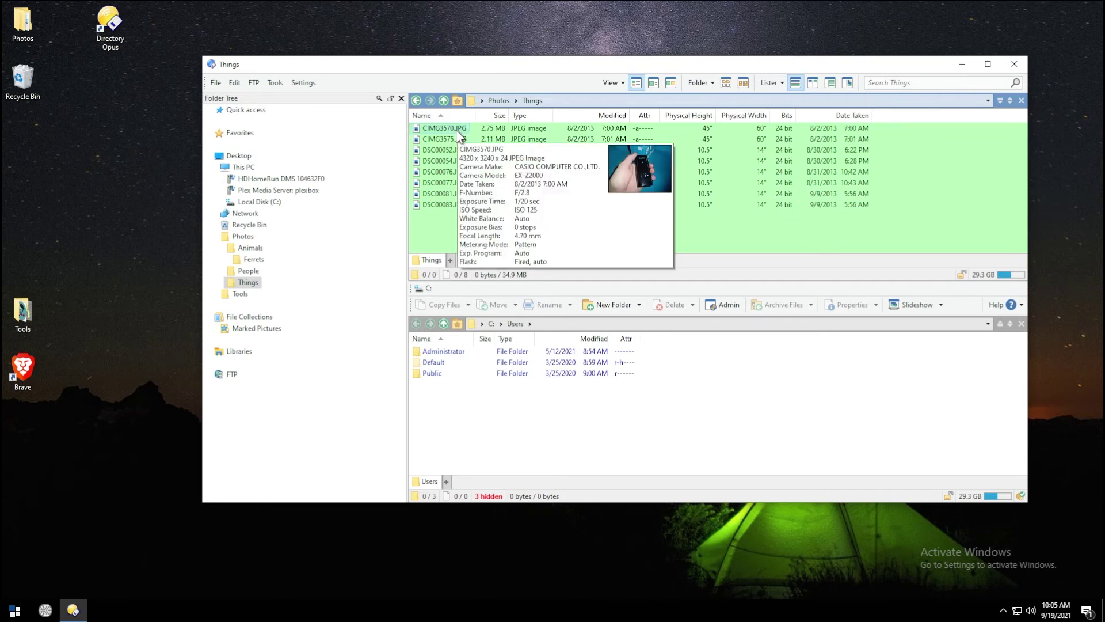
left_click(499, 100)
left_click(531, 100)
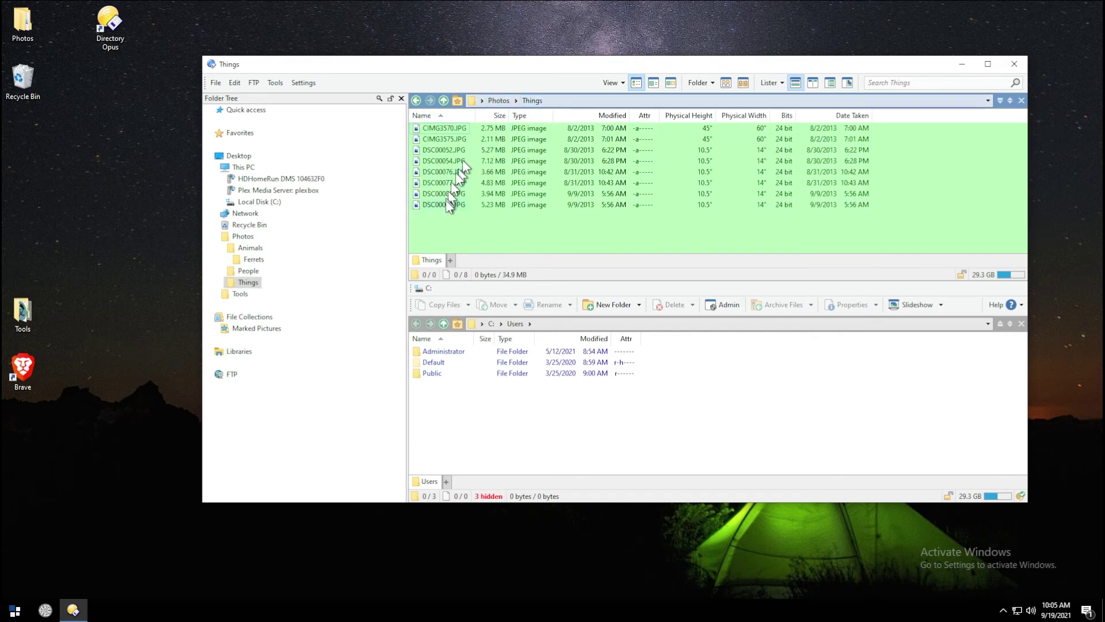
Step: Rename DSC00081.JPG to COVER.JPG
left_click(442, 194)
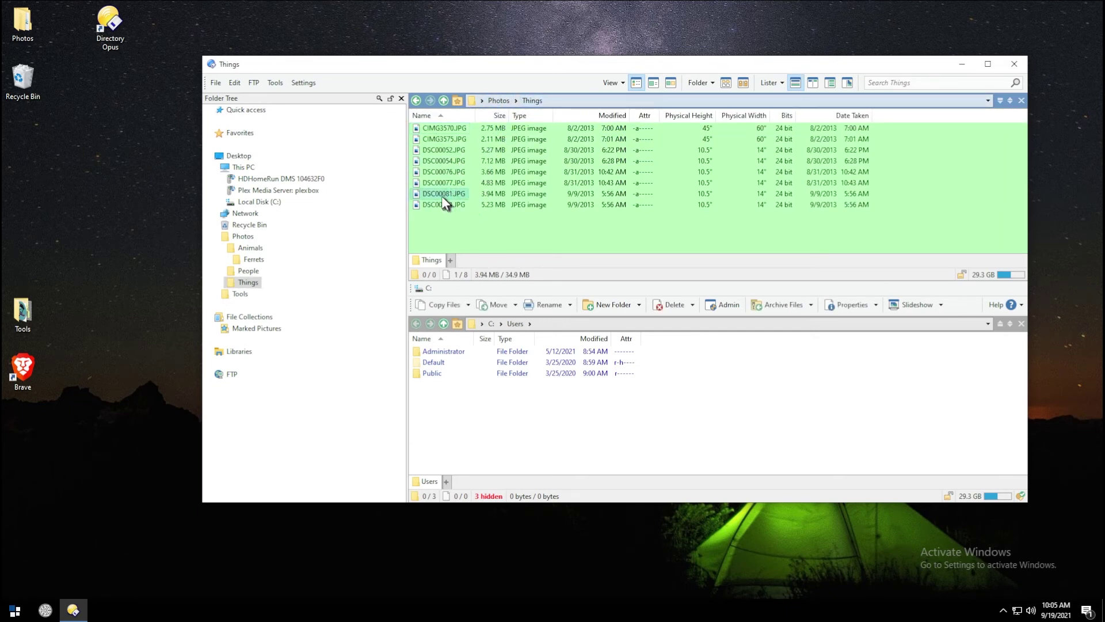
type("COVER")
key("Return")
left_click(455, 225)
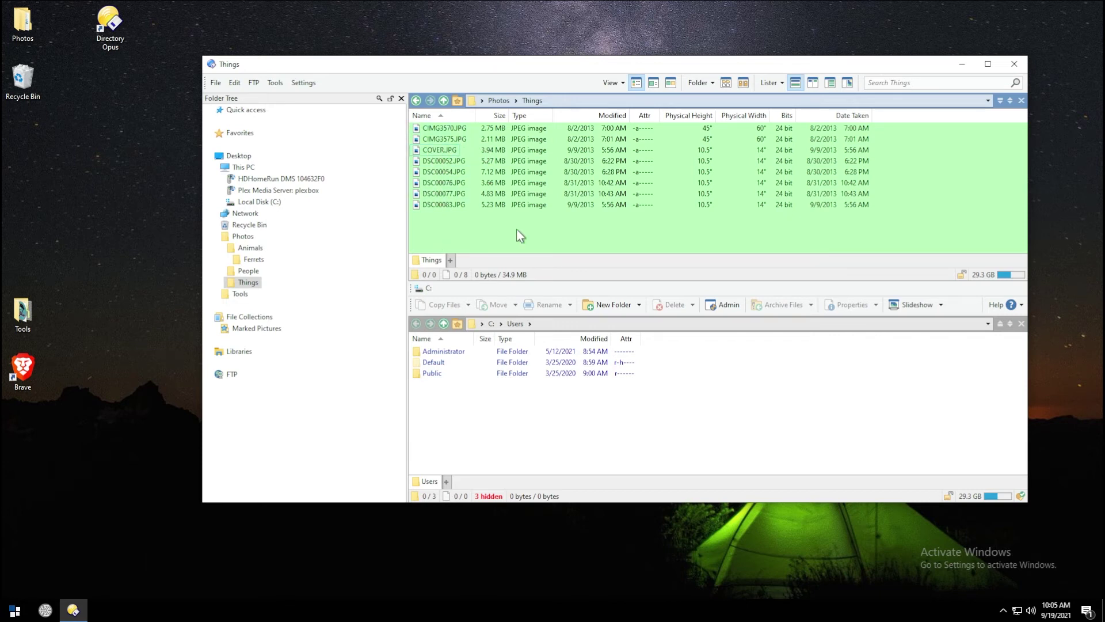
Step: Select and deselect COVER.JPG, then reload Things via the Photos breadcrumb
left_click(448, 148)
left_click(455, 222)
left_click(497, 100)
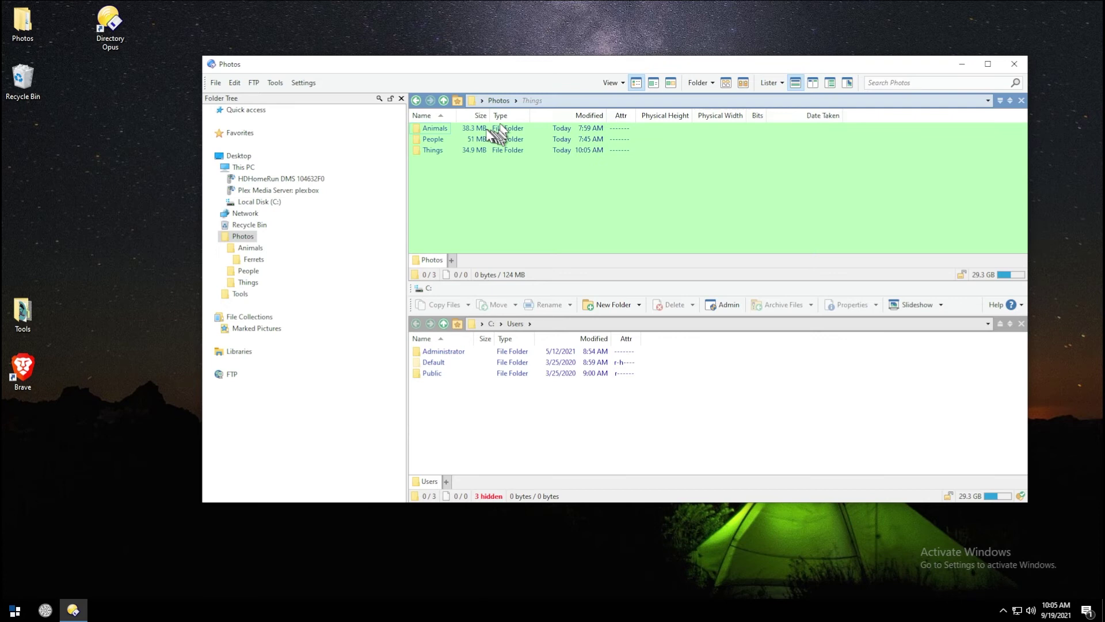
left_click(529, 100)
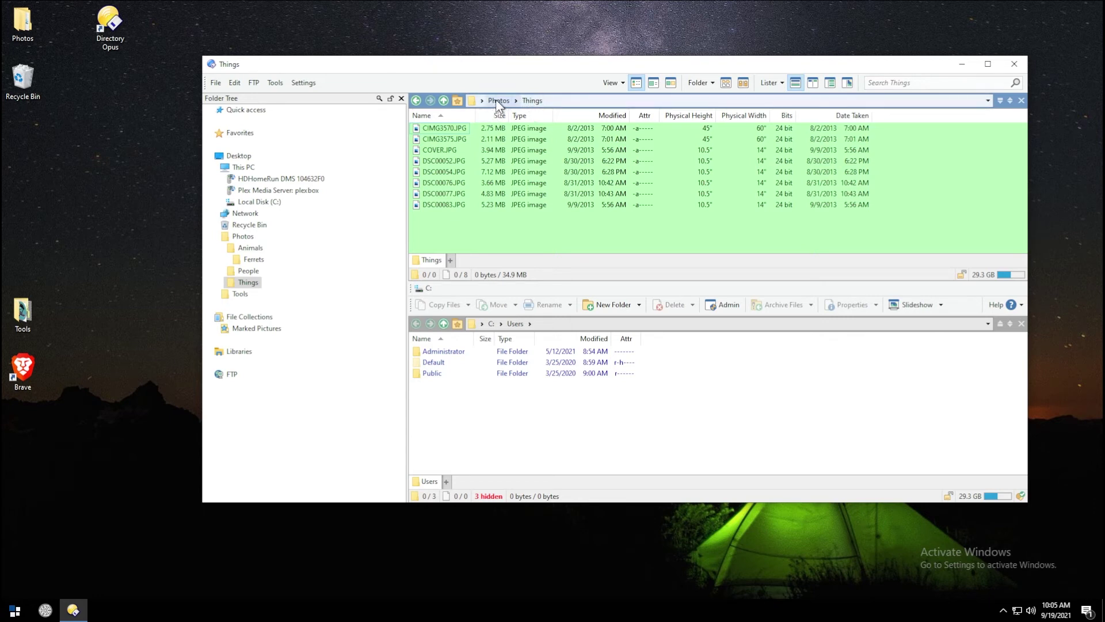
Step: Open the Things folder options on the Labels tab, moving the window aside
right_click(560, 113)
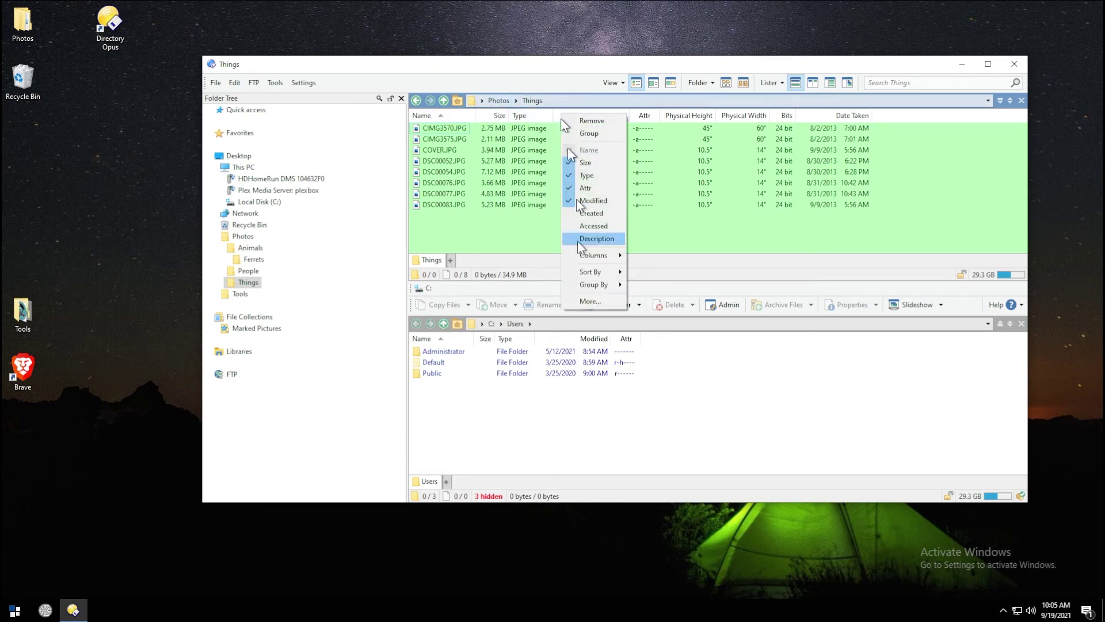
left_click(583, 299)
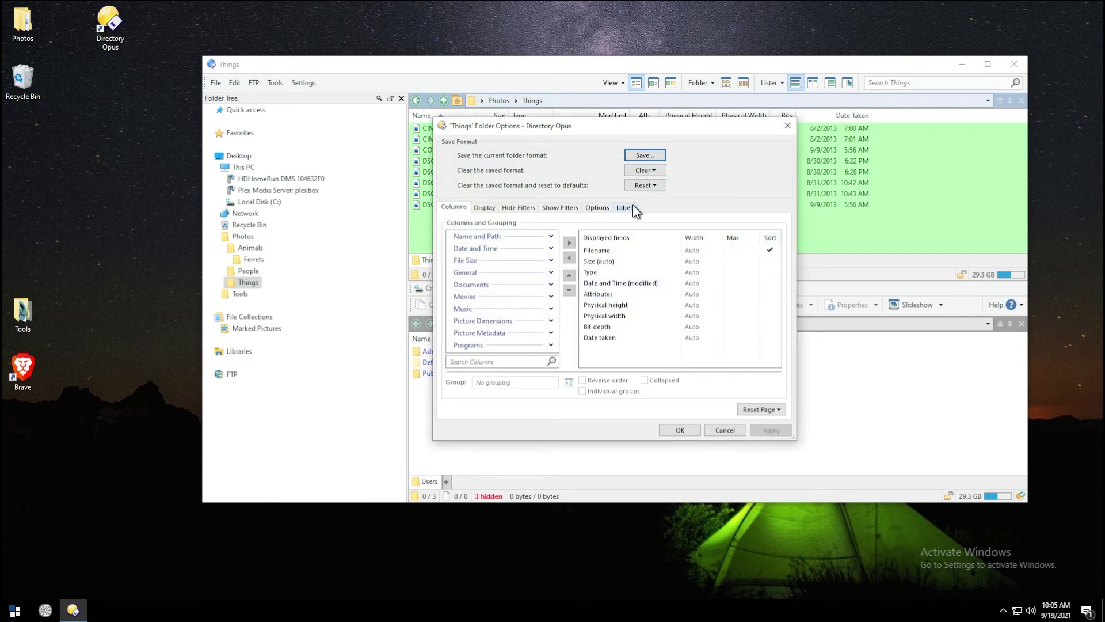
left_click(633, 206)
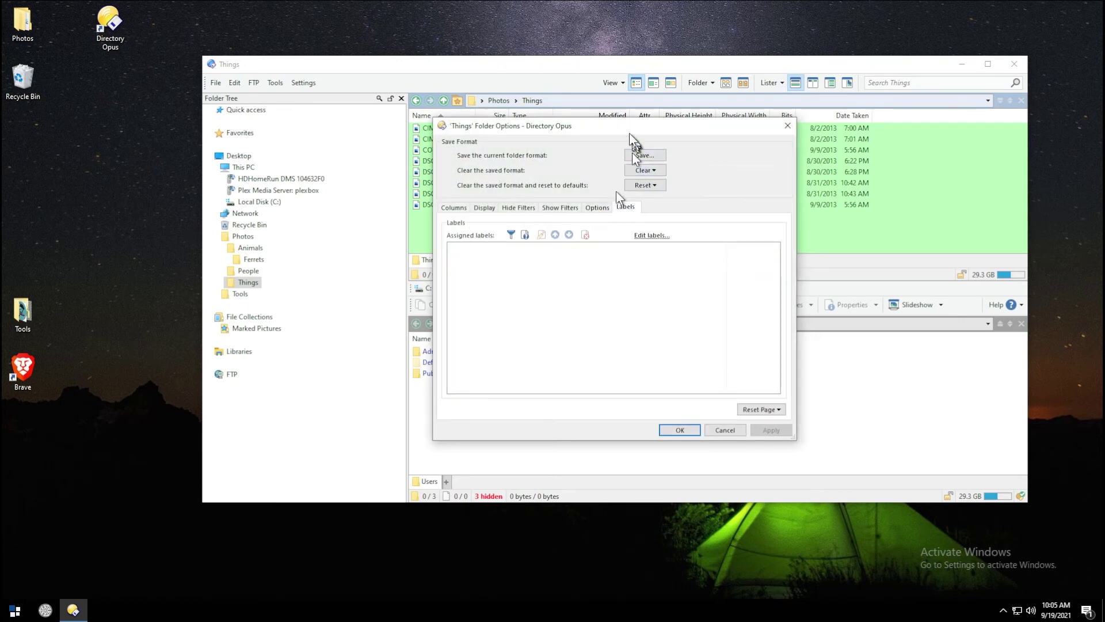
left_click_drag(630, 126, 793, 126)
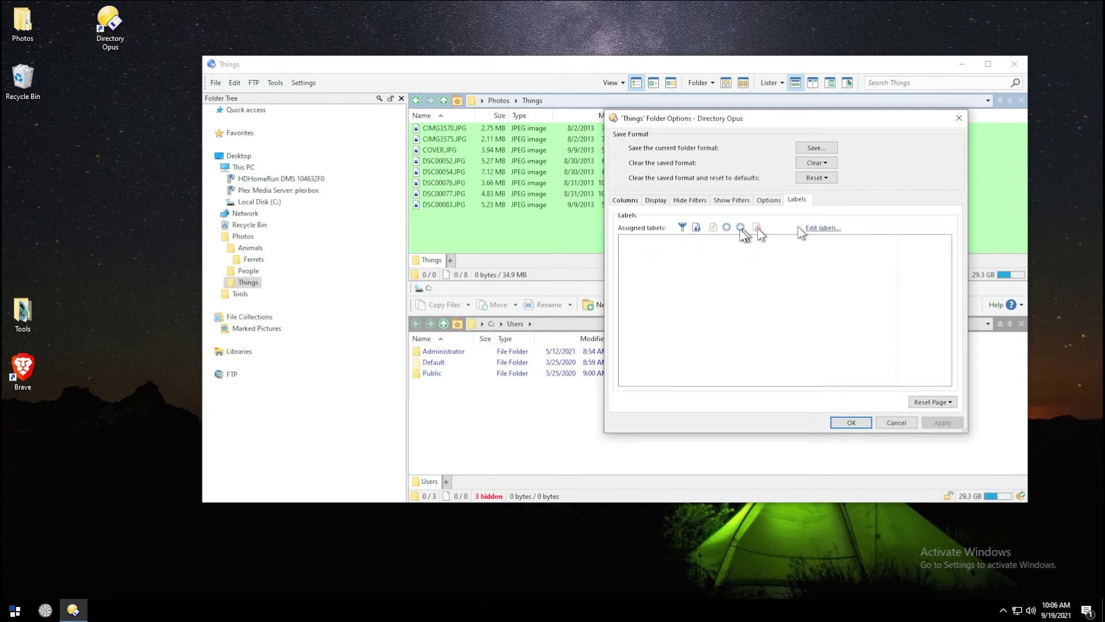
Step: Add a Covers label filter using the Red label, apply it, and reopen it for editing
left_click(682, 227)
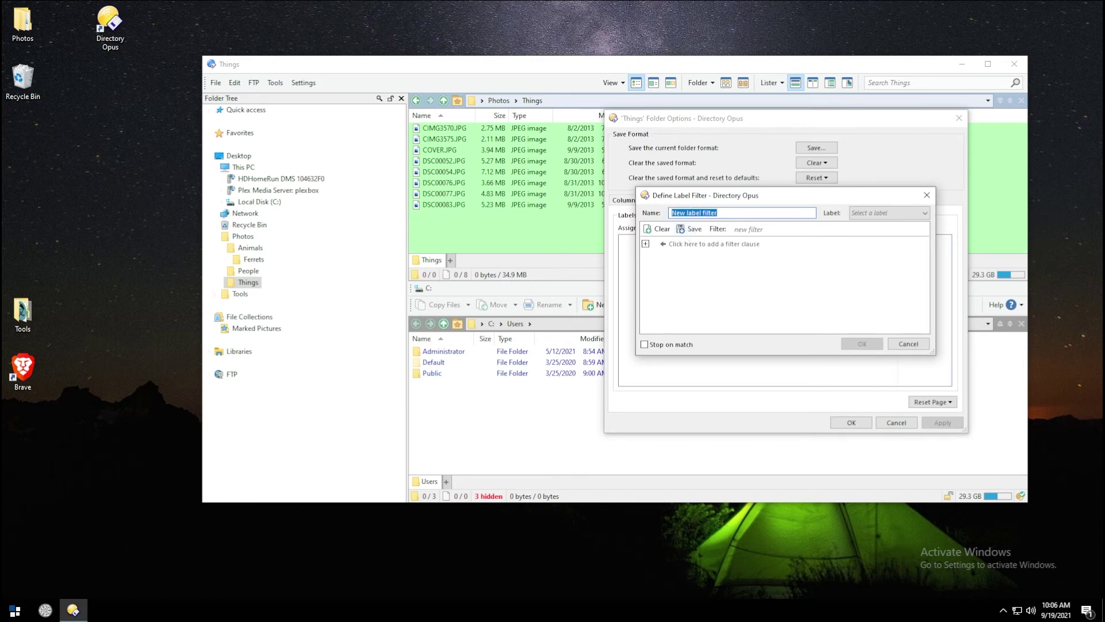
type("Covers")
left_click(891, 214)
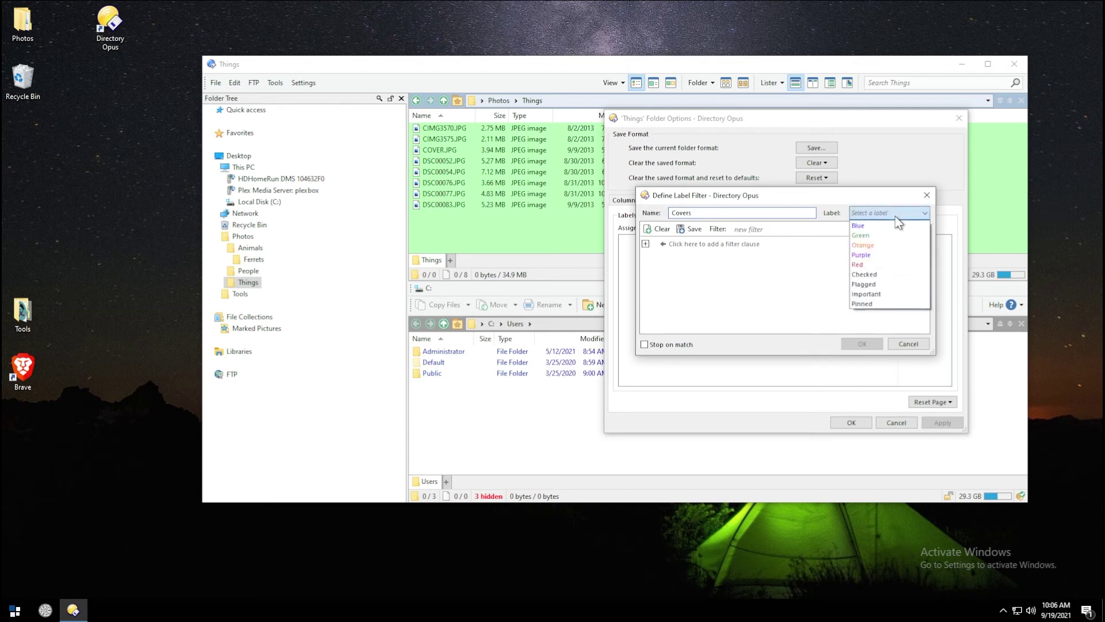
left_click(884, 265)
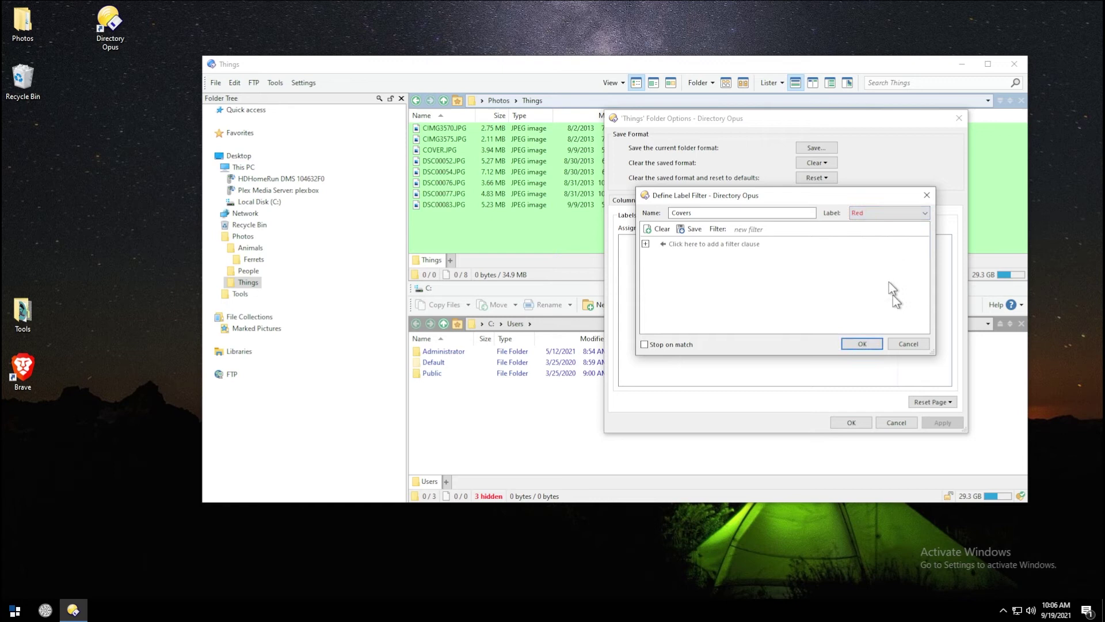
left_click(859, 344)
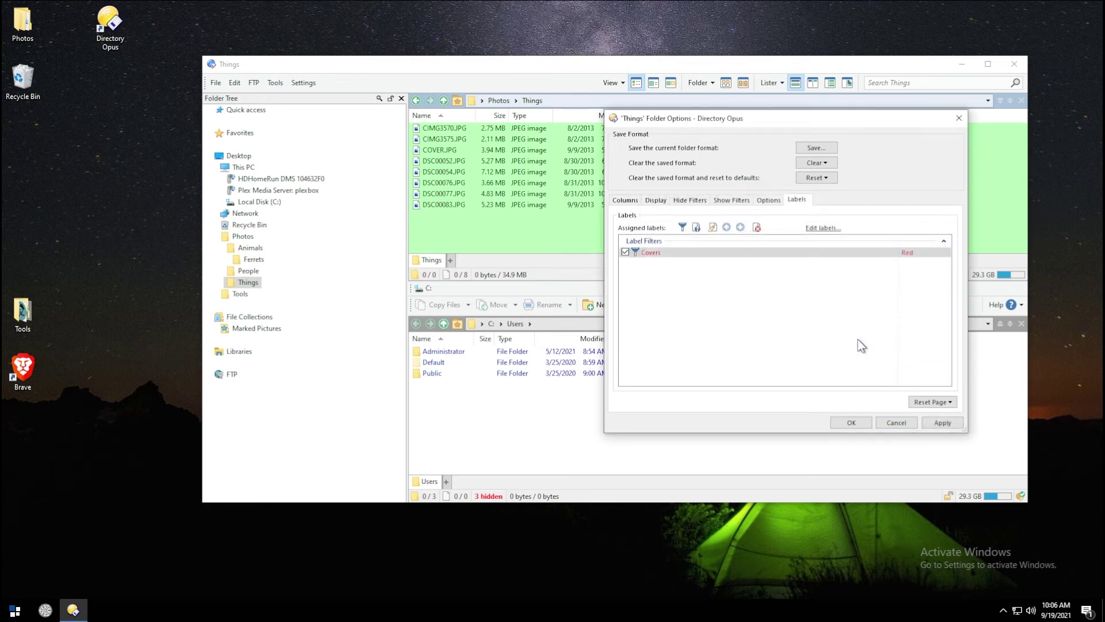
left_click(942, 423)
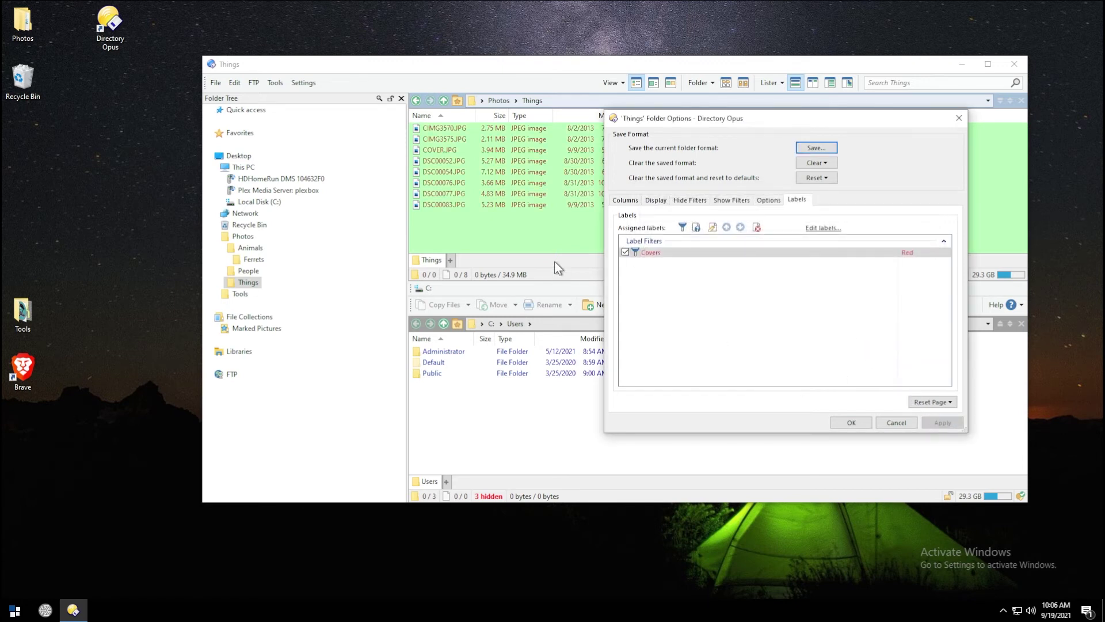
double_click(660, 252)
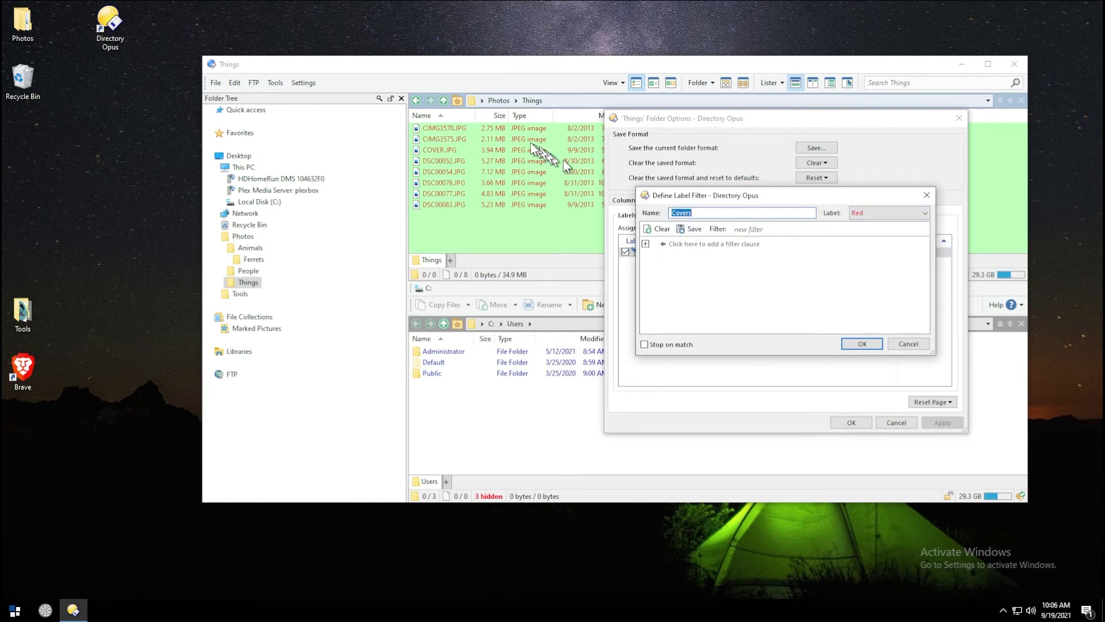
Step: Add a Name clause matching cover.jpg, with wildcards off, to the Covers filter and apply it
left_click(645, 244)
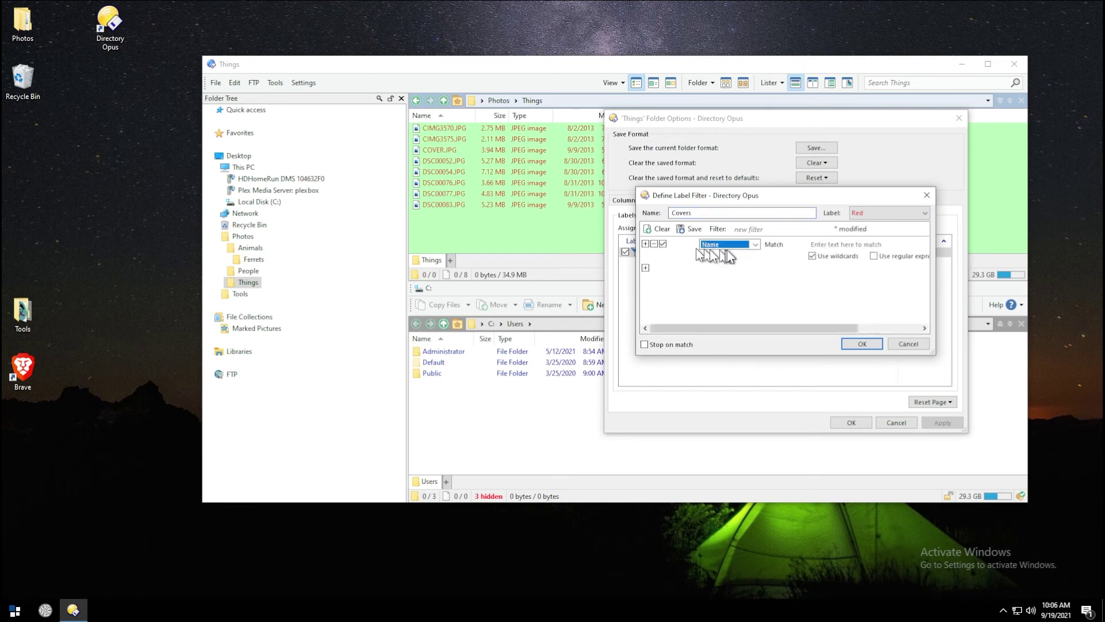
left_click(847, 244)
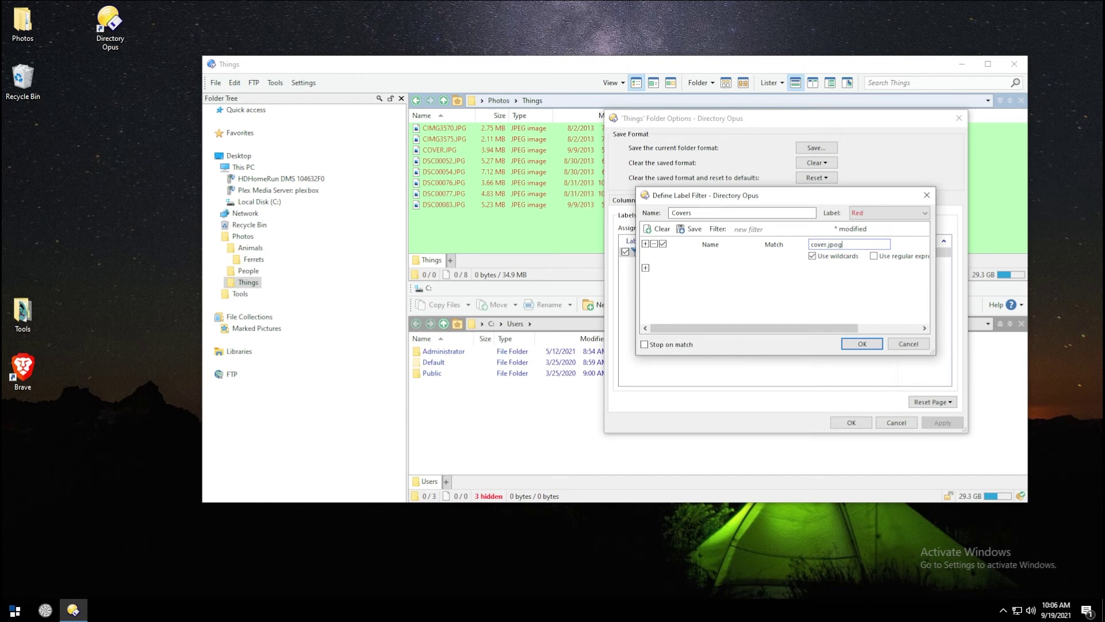
left_click(812, 255)
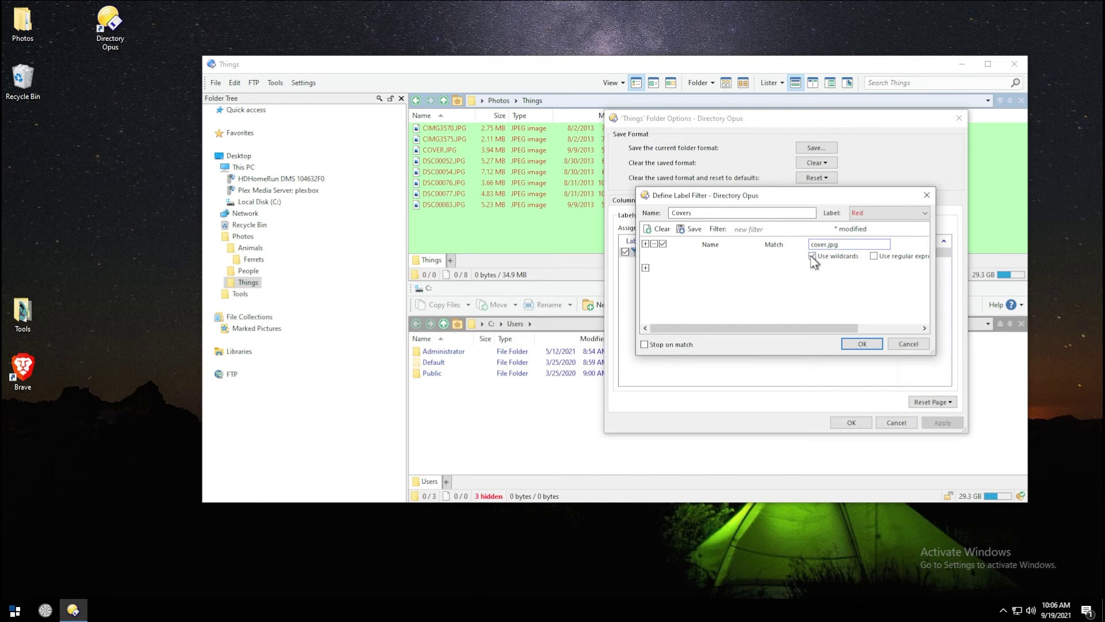
left_click(862, 345)
left_click(943, 423)
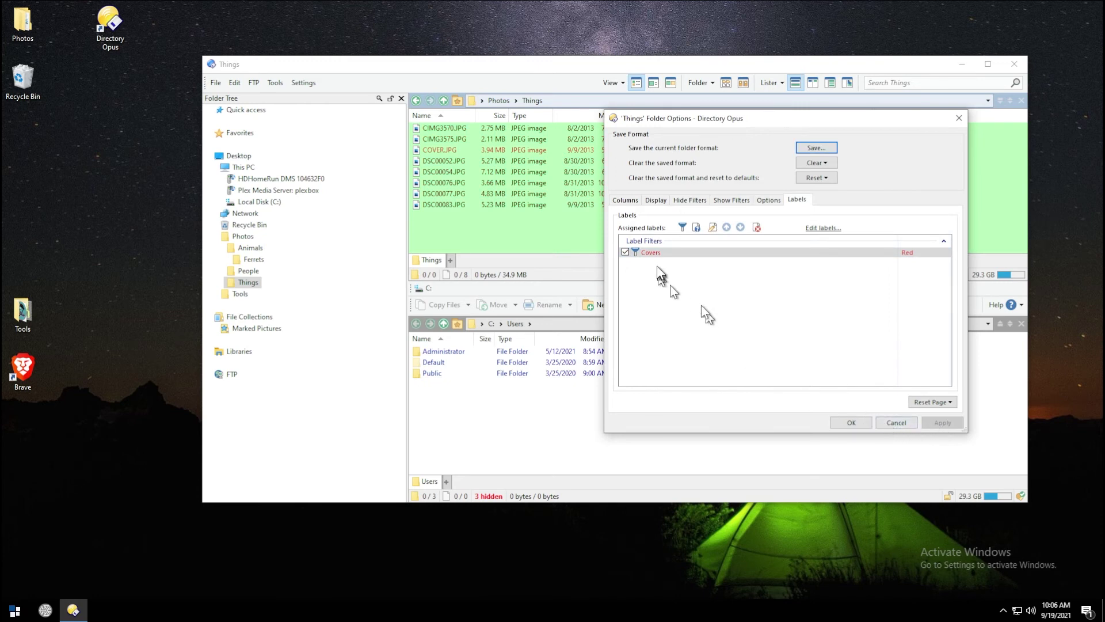
Step: Keep the Covers filter's label colour Red and enable the filter
left_click(646, 254)
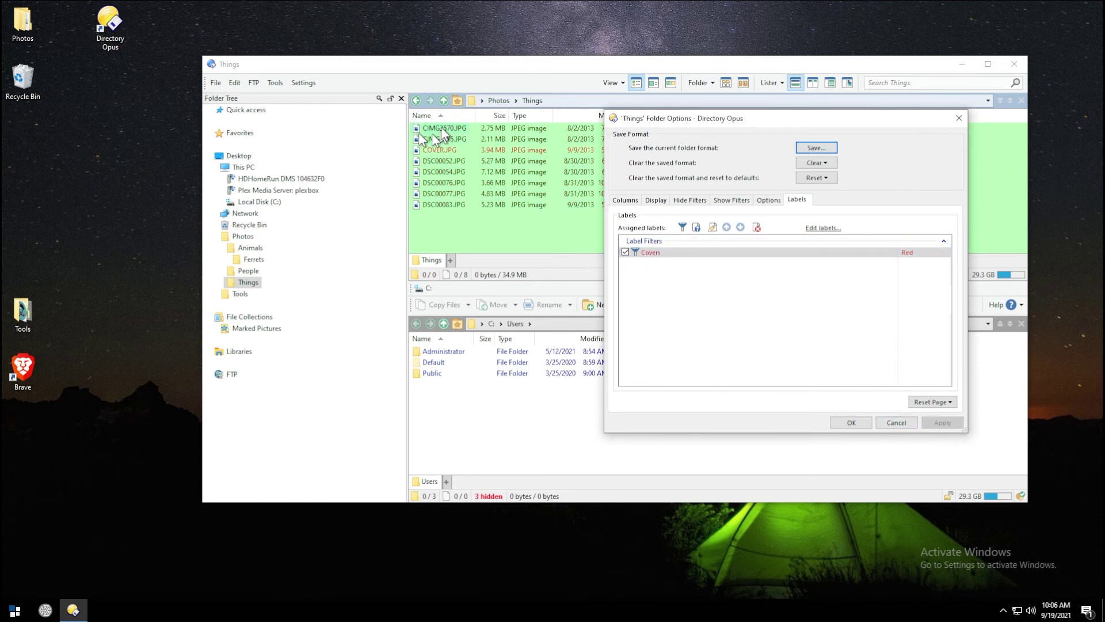
left_click(907, 252)
left_click(652, 258)
left_click(625, 252)
Step: Change the Covers filter to match *.jpg with wildcards on and apply it
double_click(648, 249)
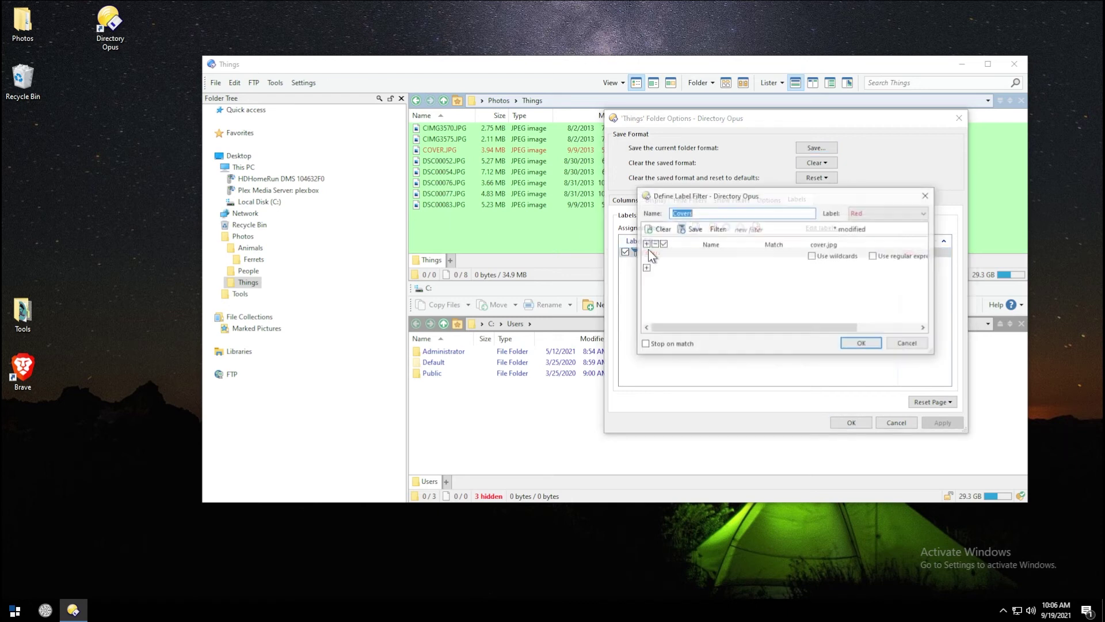
left_click(813, 254)
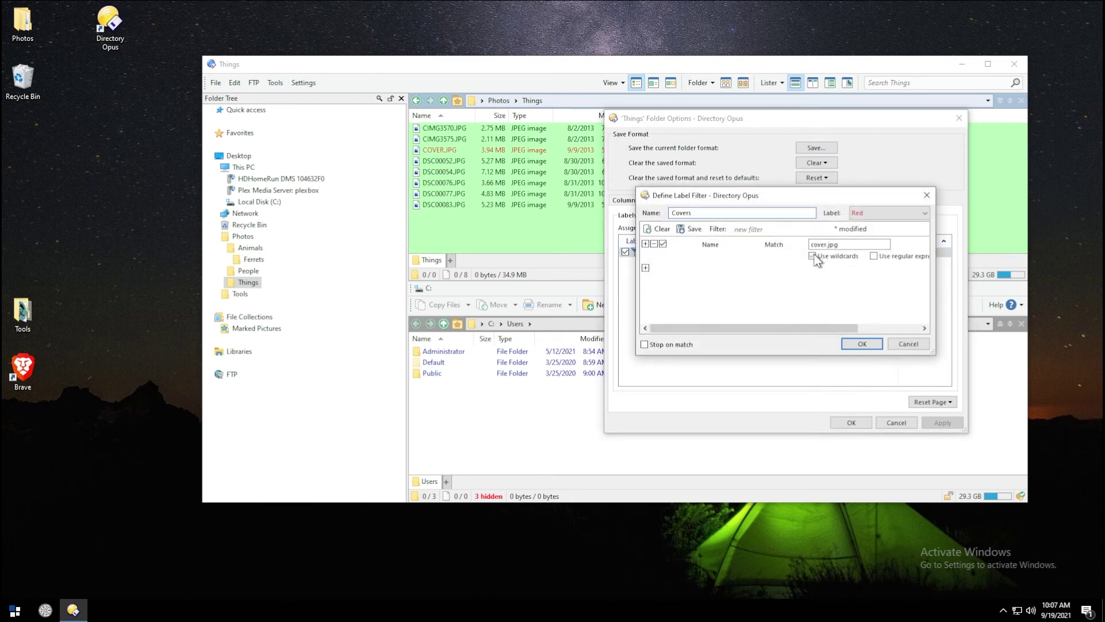
type("*")
left_click(861, 343)
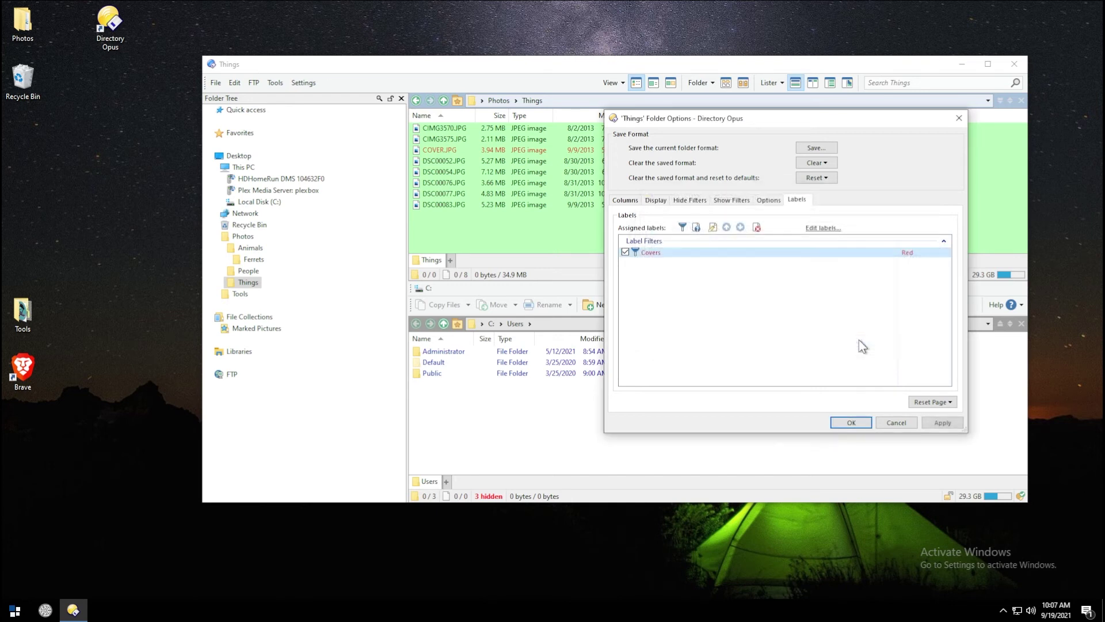
left_click(940, 422)
Step: Rename DSC00077.JPG to DSC00077.PNG
left_click(446, 193)
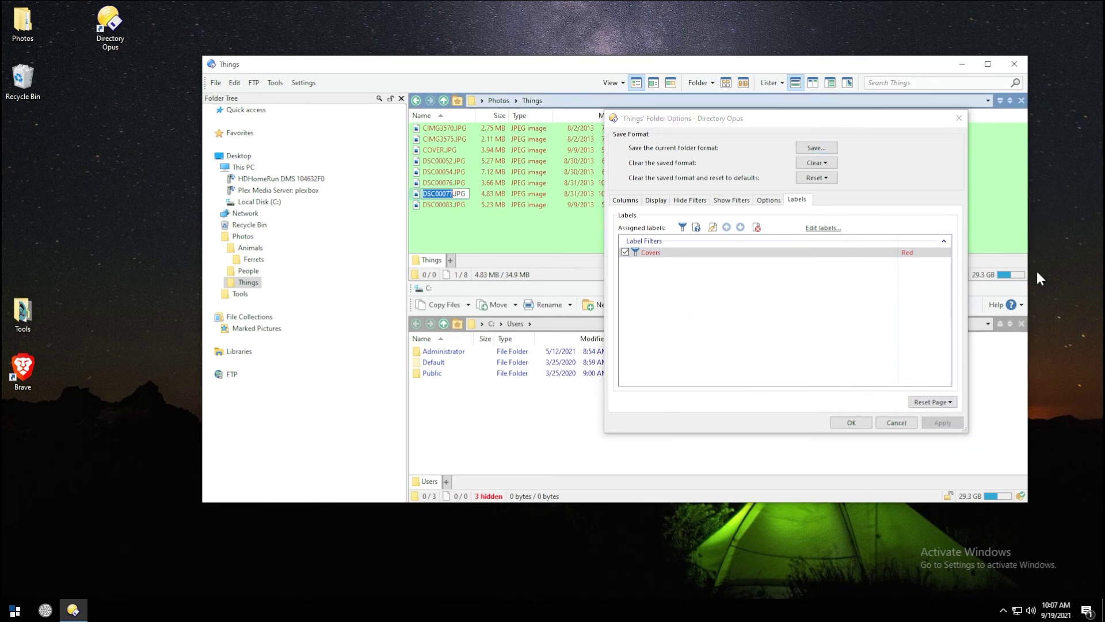
key("Right")
type("PNG")
key("Return")
left_click(524, 229)
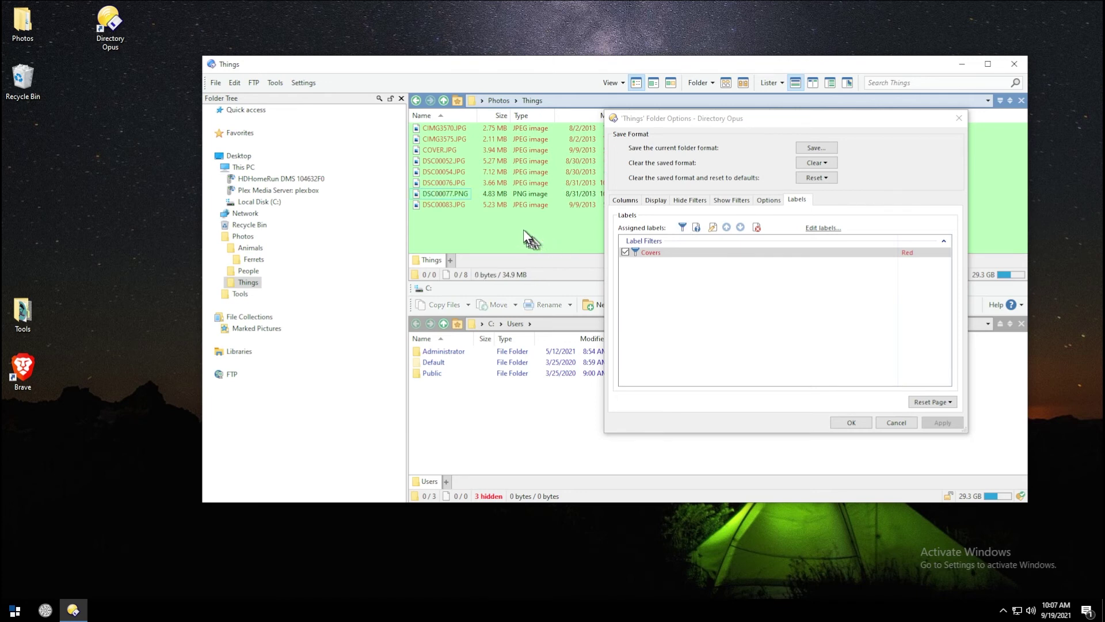
Step: Create a Purple 'PNGs' label filter with a Name clause matching *.png and close Folder Options
left_click(682, 227)
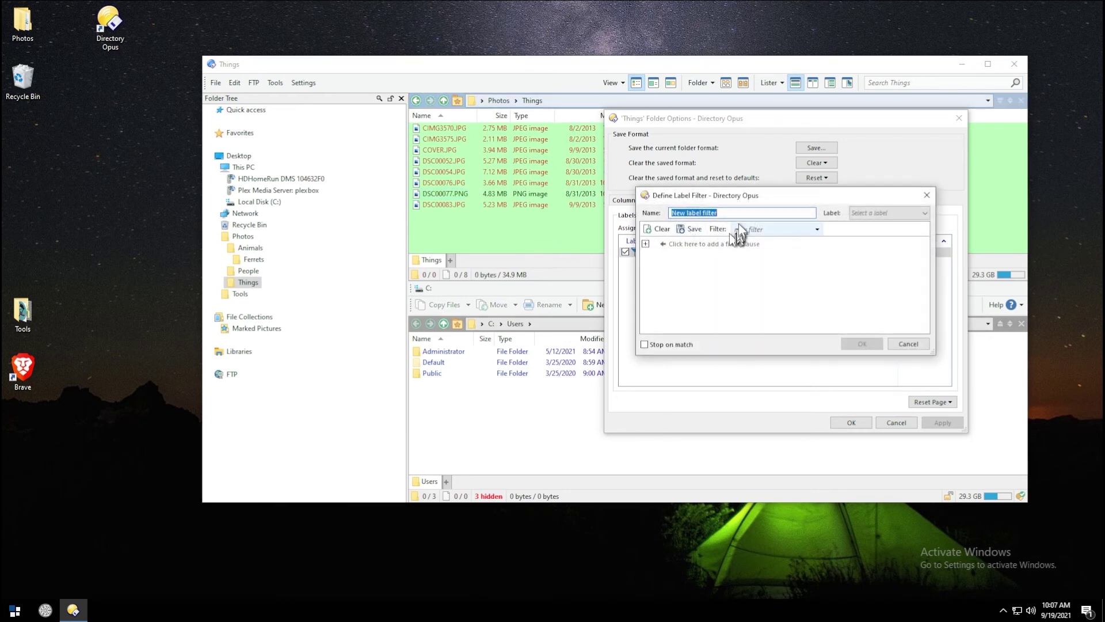
type("PN")
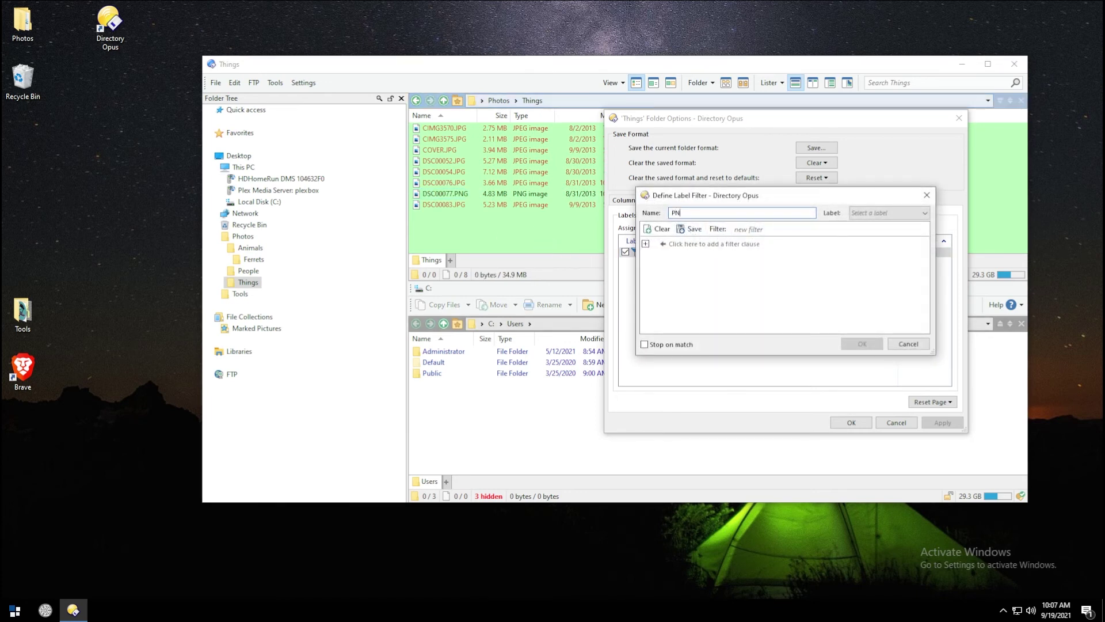
type("Gs")
left_click(647, 241)
left_click(829, 244)
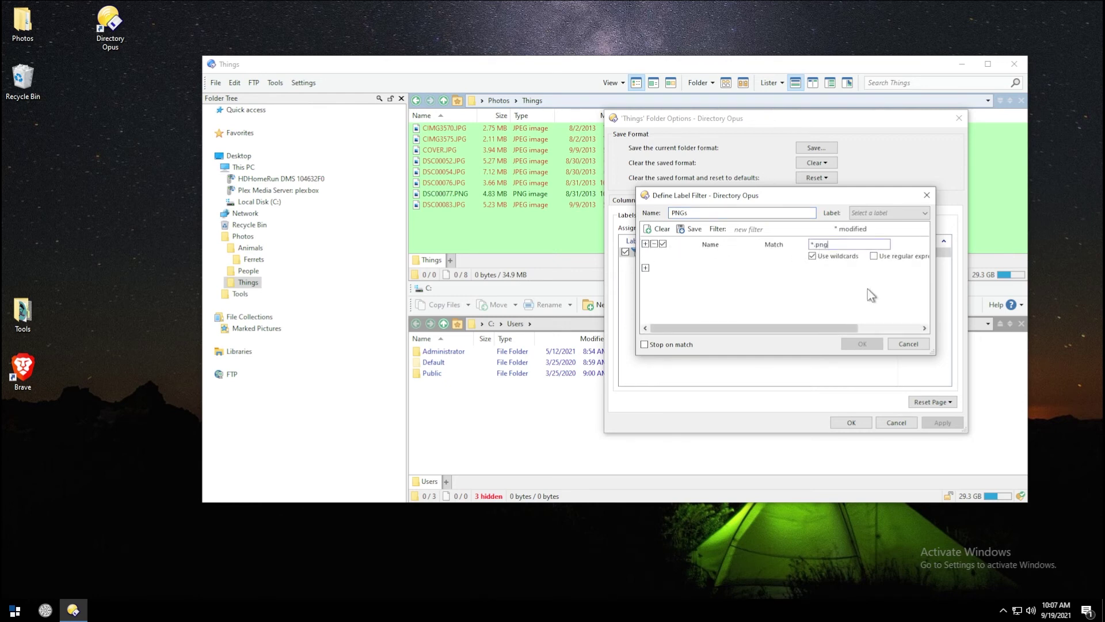
left_click(902, 213)
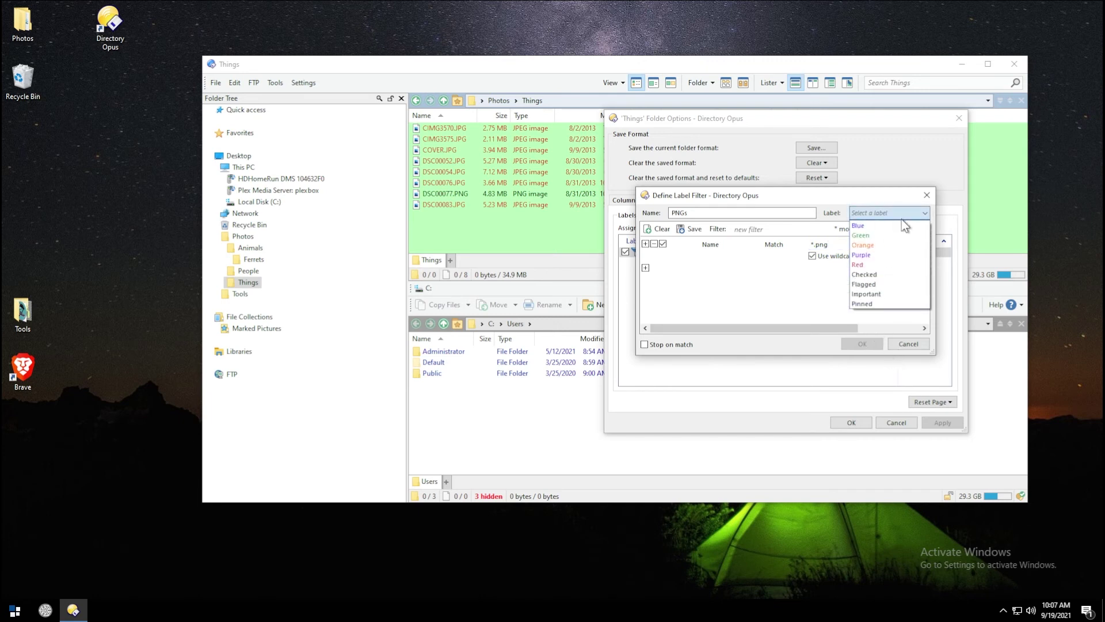
left_click(886, 254)
left_click(863, 344)
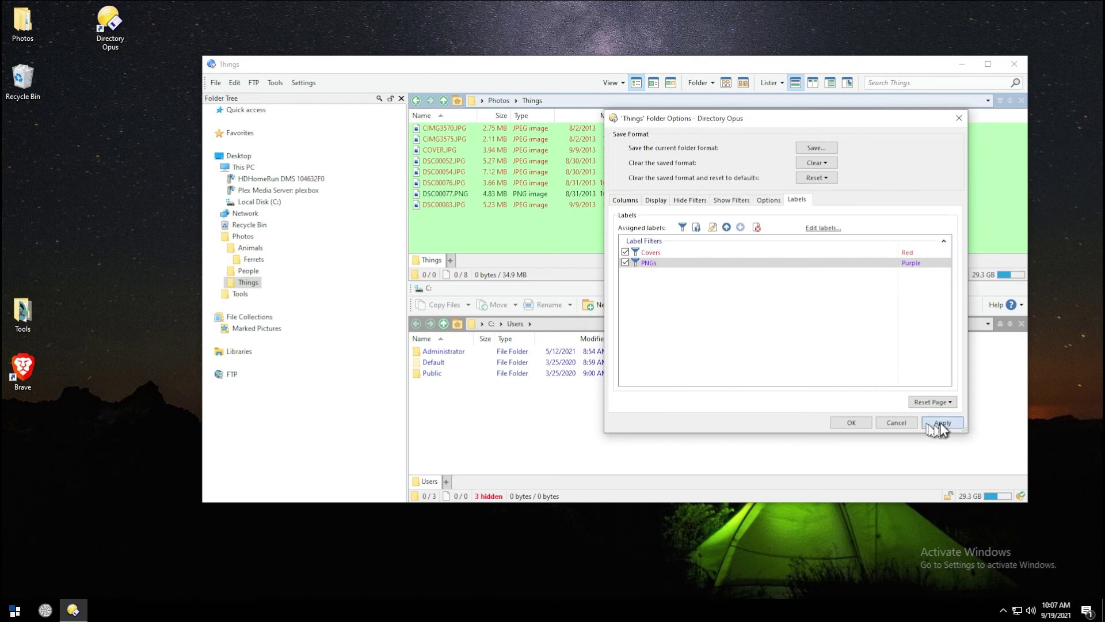
left_click(852, 423)
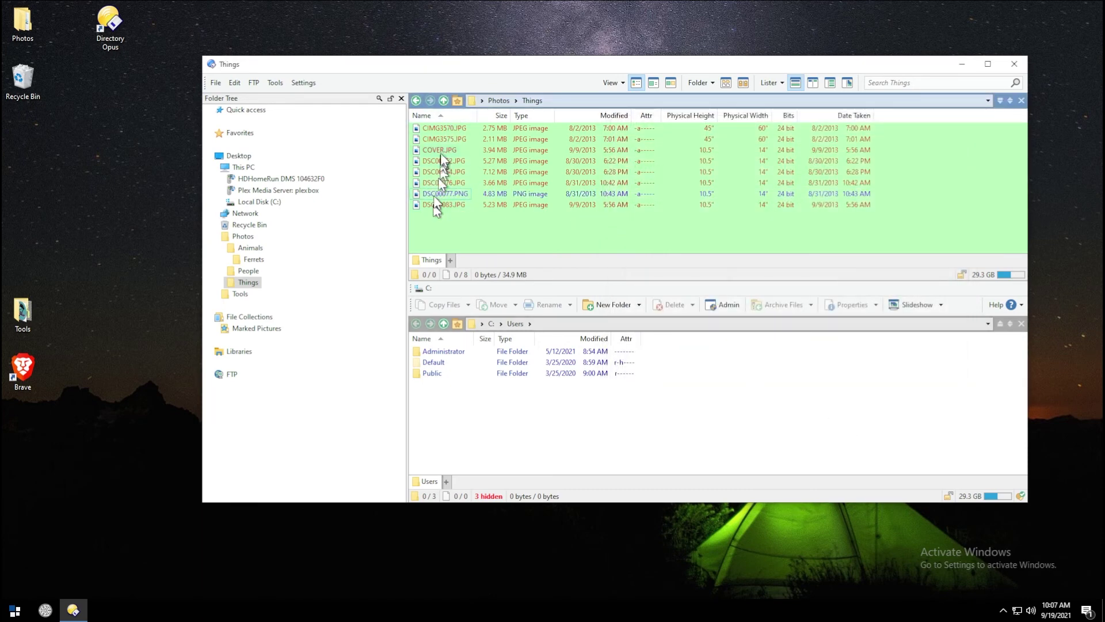
Step: In the Things folder options, change the Covers filter's match back to cover.jpg and apply
right_click(571, 119)
left_click(593, 302)
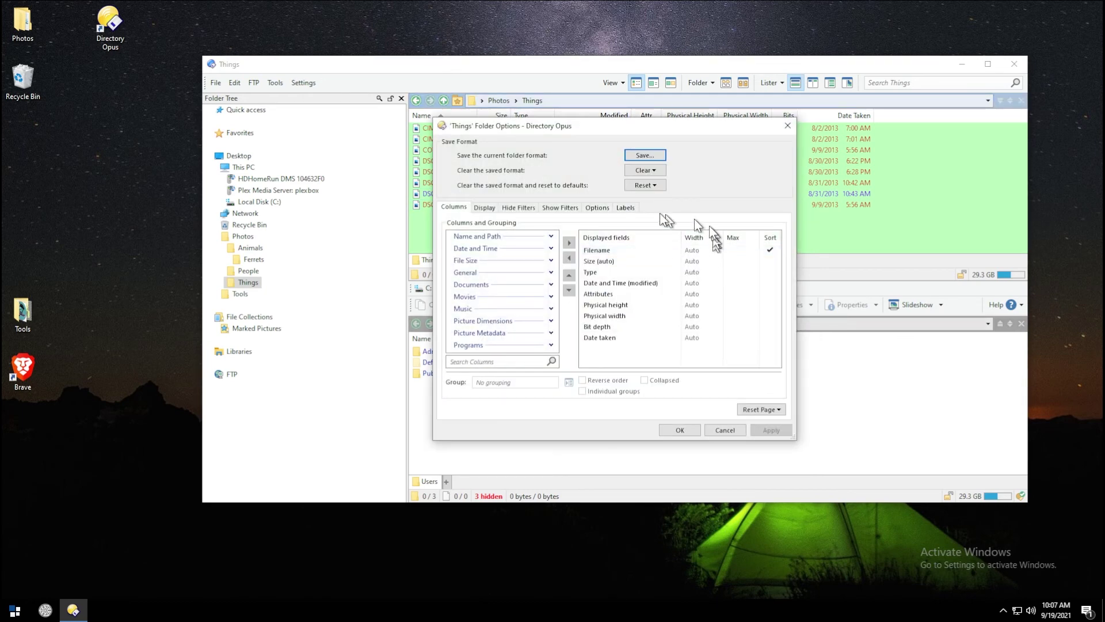
left_click(625, 207)
double_click(489, 270)
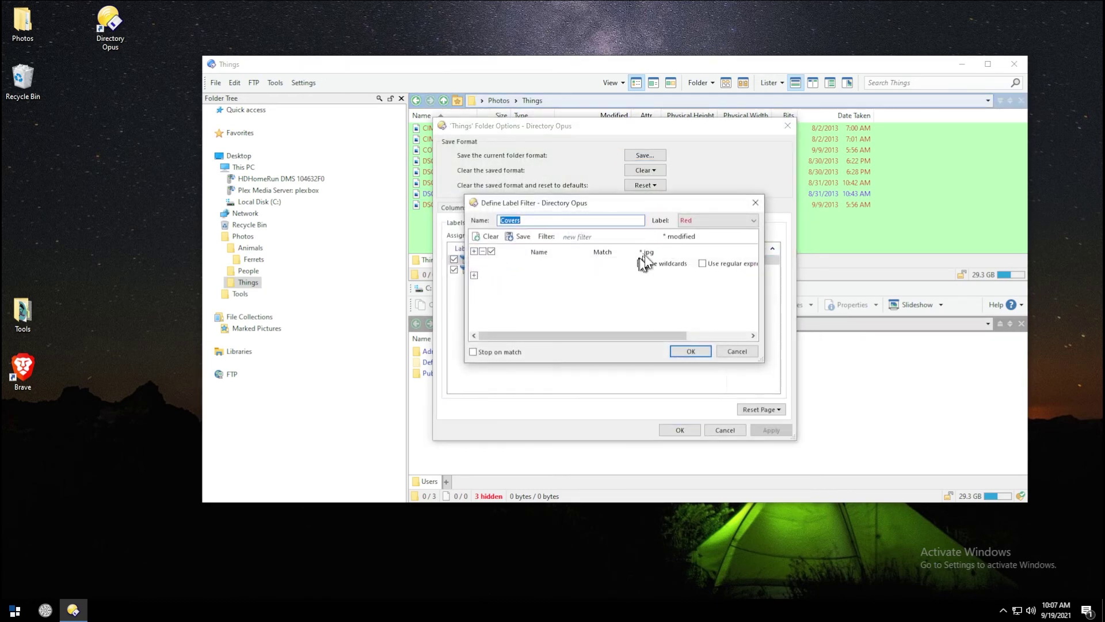
left_click(666, 256)
left_click(704, 349)
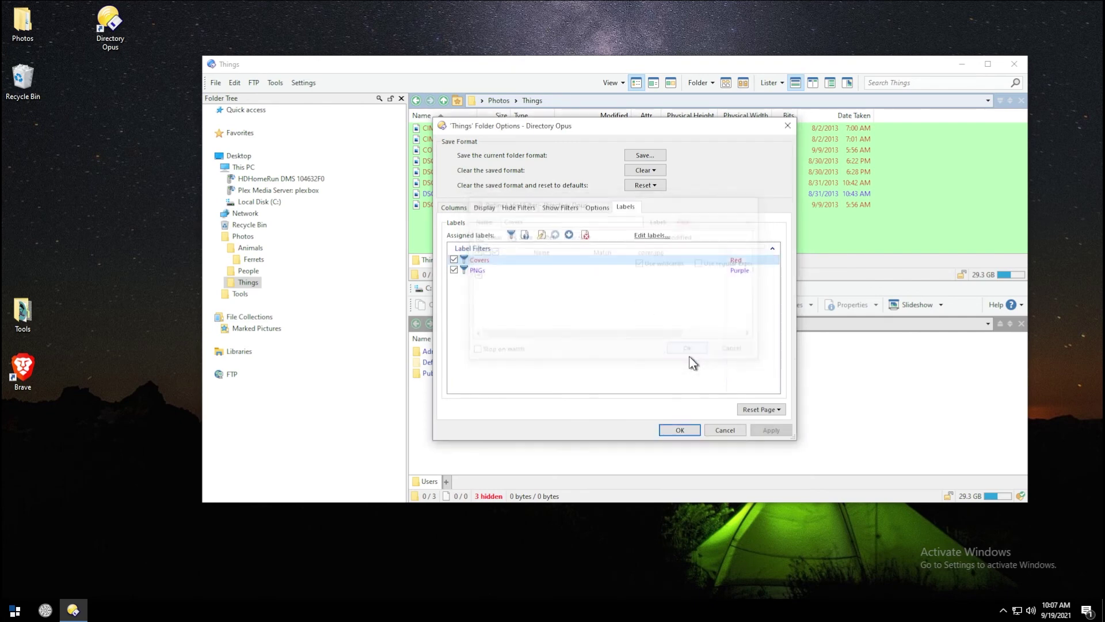
left_click(772, 432)
left_click(681, 430)
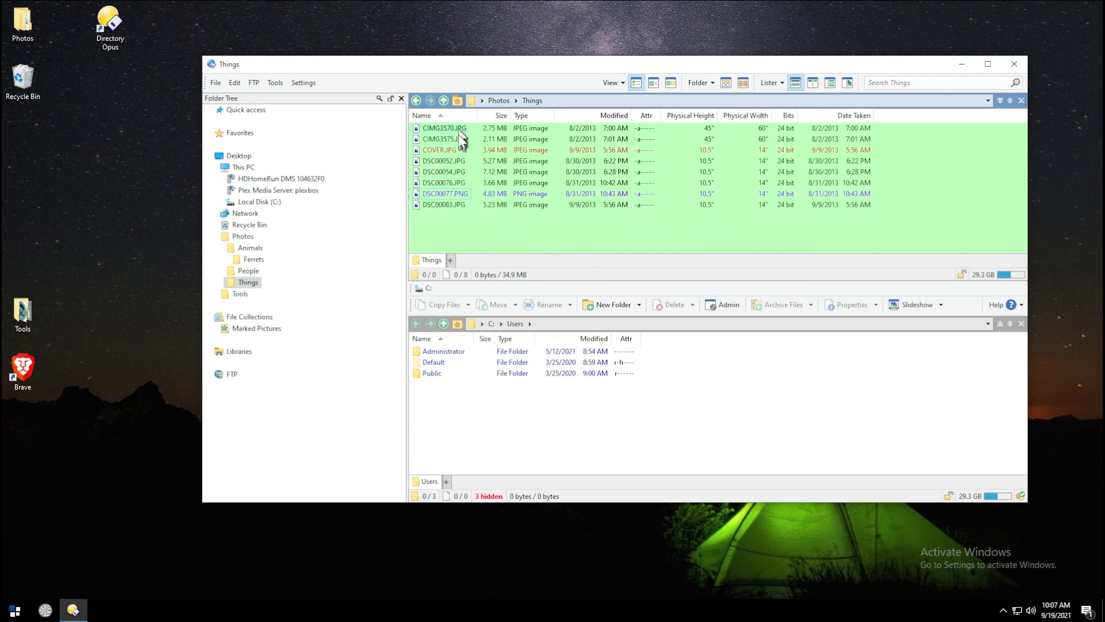
Step: Go to Photos and back to Things, where COVER.JPG and DSC00077.PNG lose their colours
left_click(443, 150)
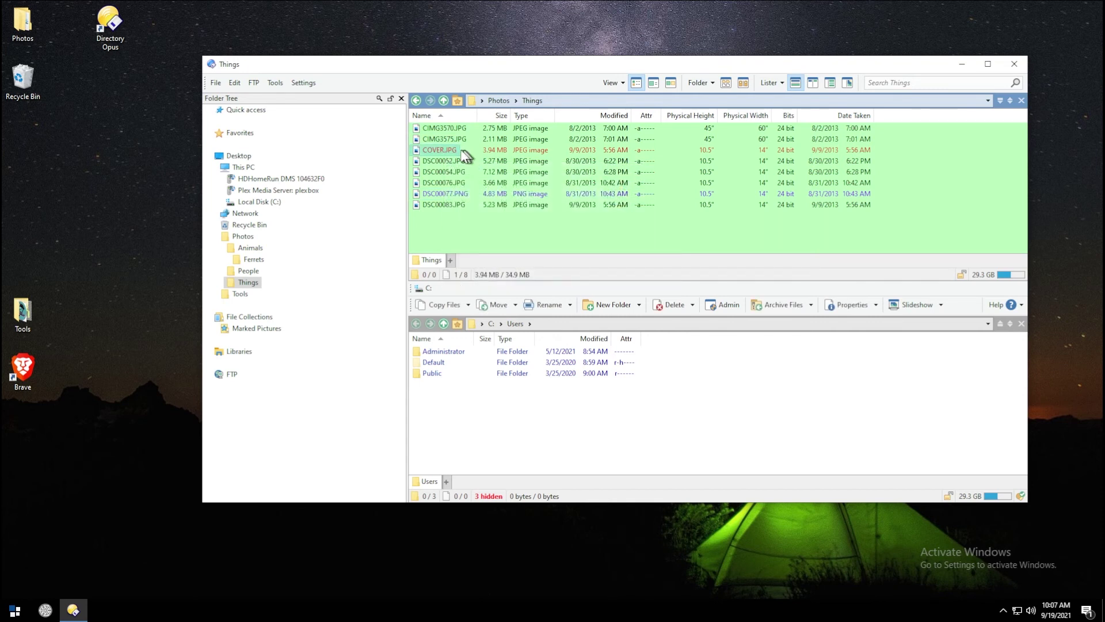
left_click(514, 224)
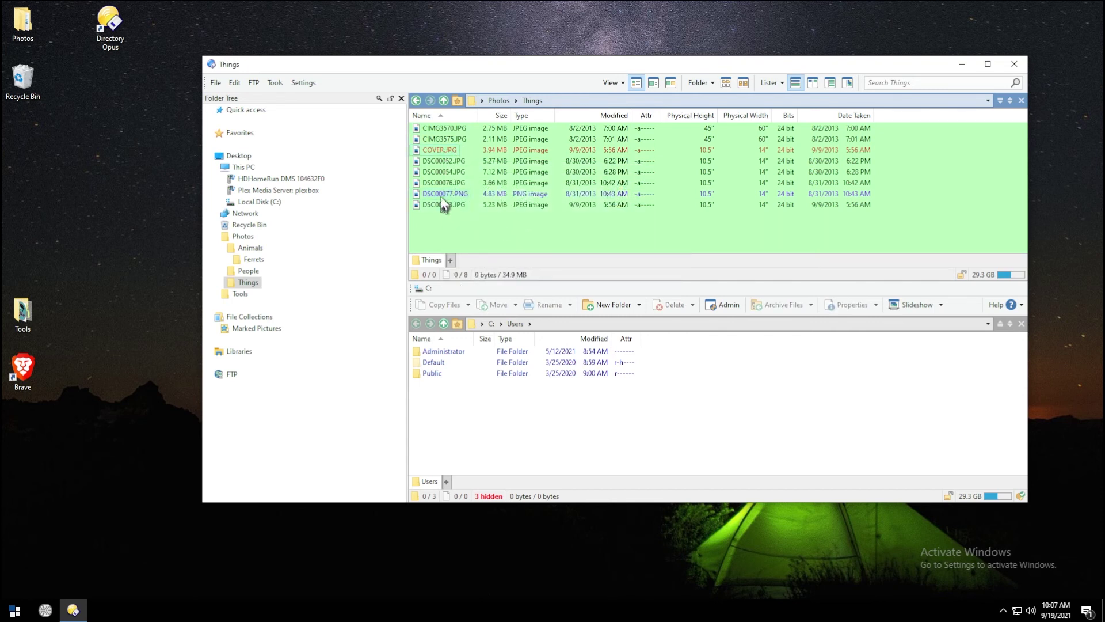
mouse_move(440, 194)
left_click(499, 101)
left_click(530, 101)
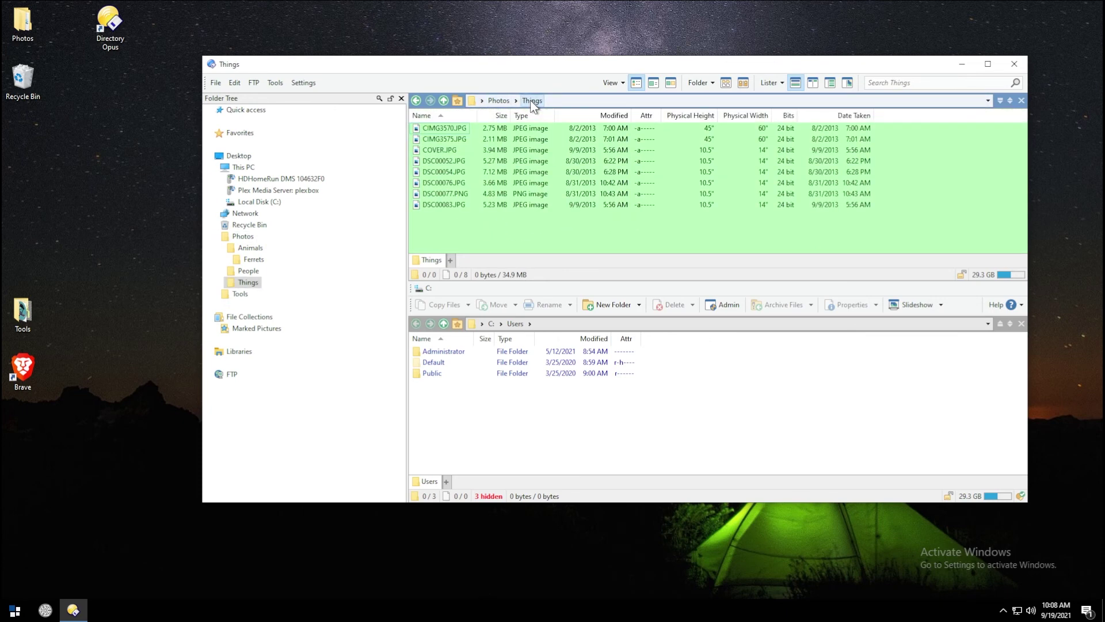
Step: Add a new Red label filter matching cover.jpg in the Things folder options
right_click(596, 121)
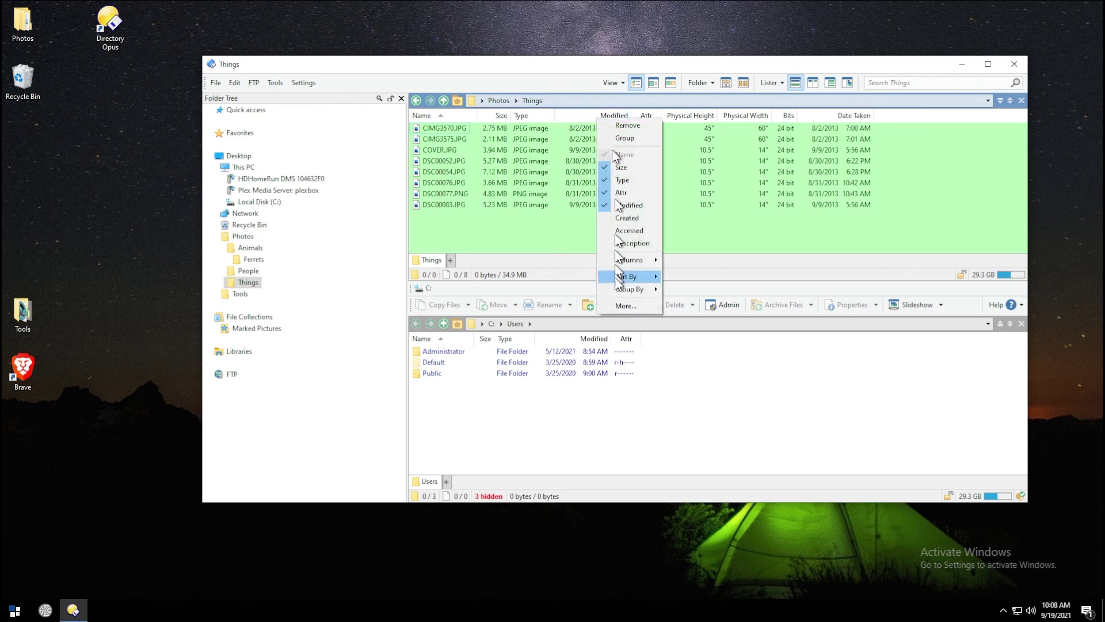
left_click(627, 288)
left_click(634, 208)
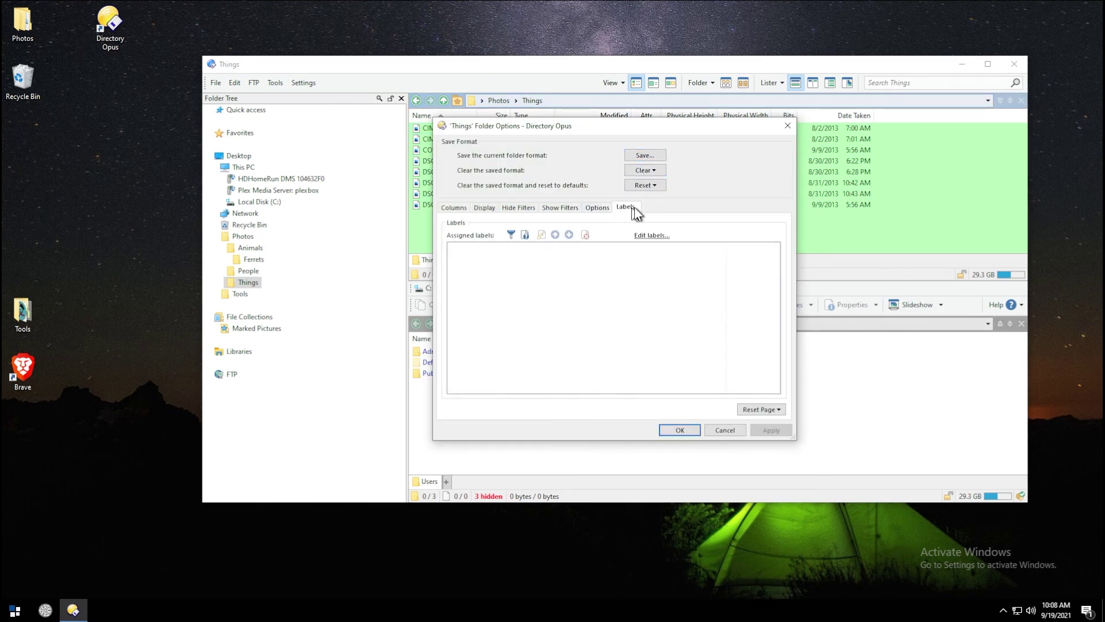
left_click(511, 234)
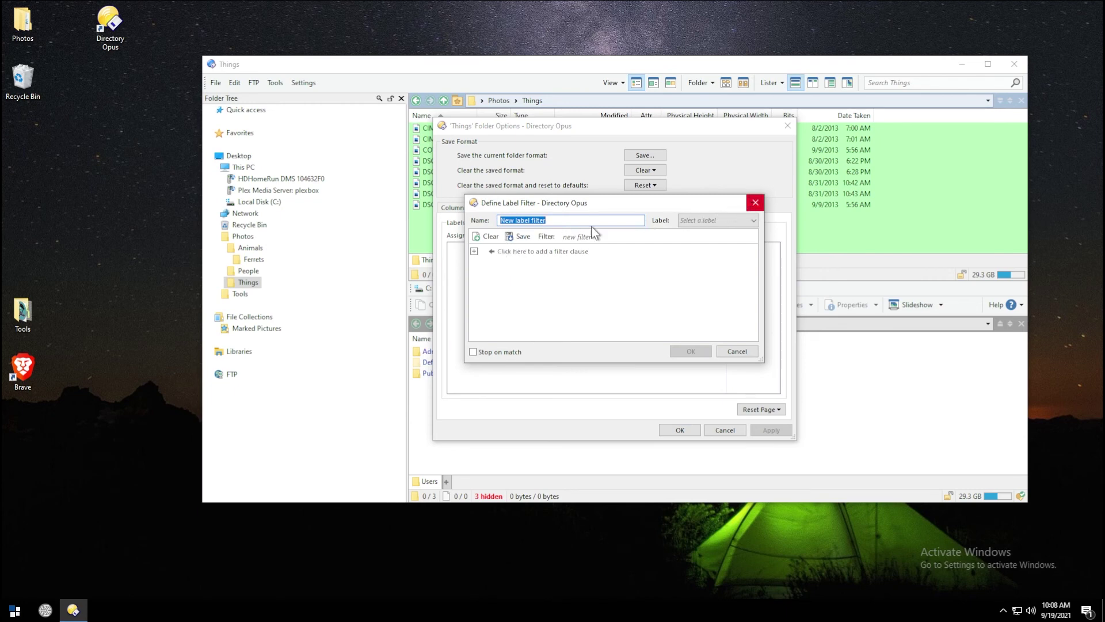
left_click(474, 251)
left_click(673, 252)
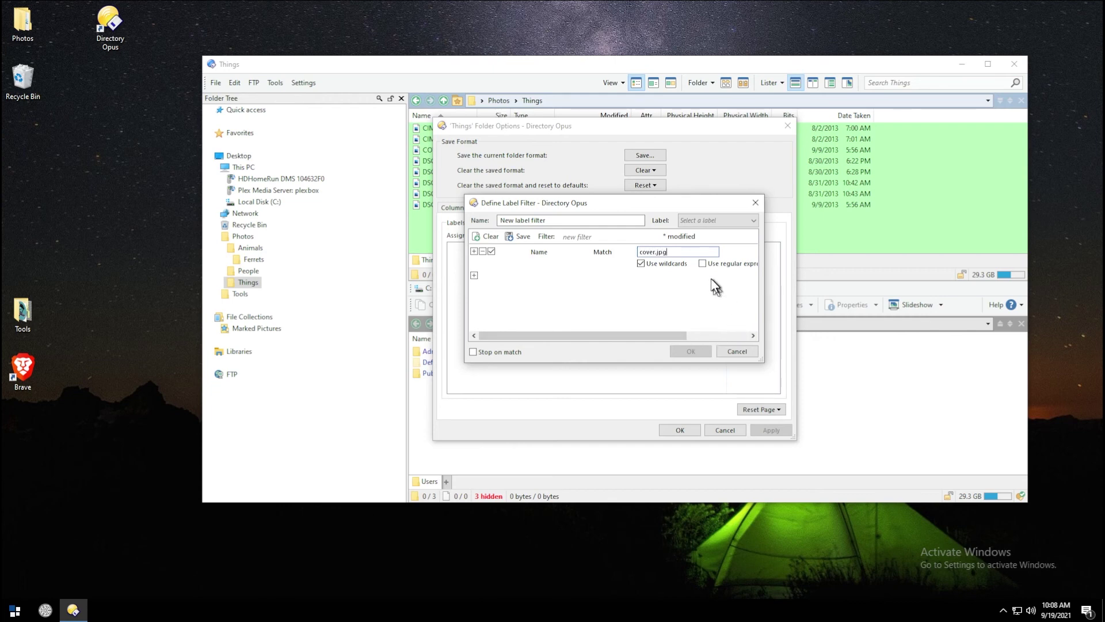
left_click(728, 222)
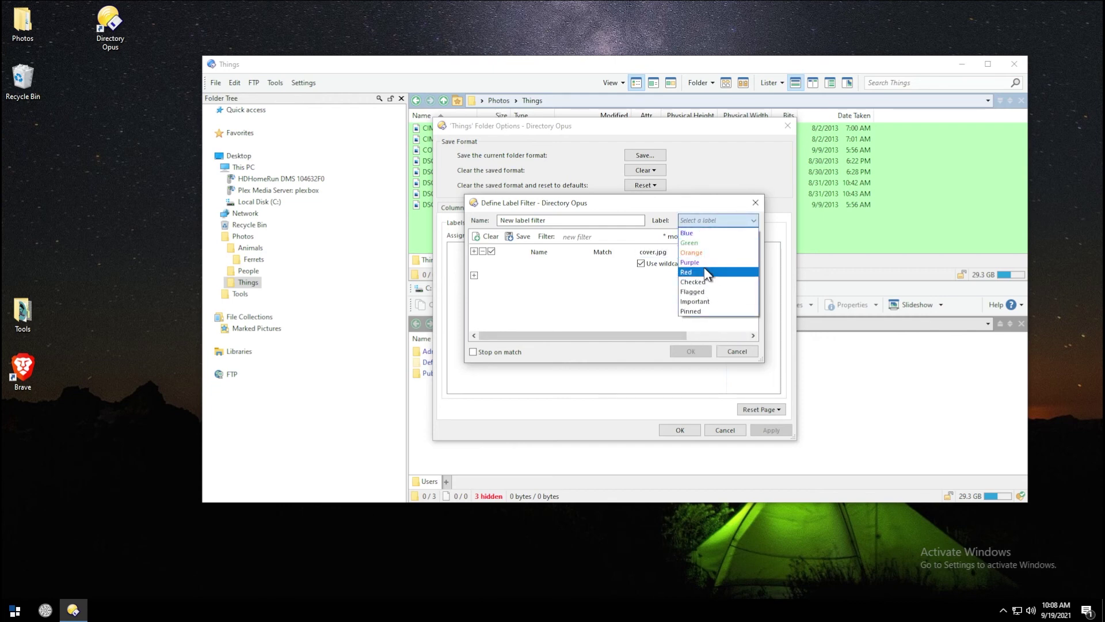
left_click(708, 271)
left_click(691, 351)
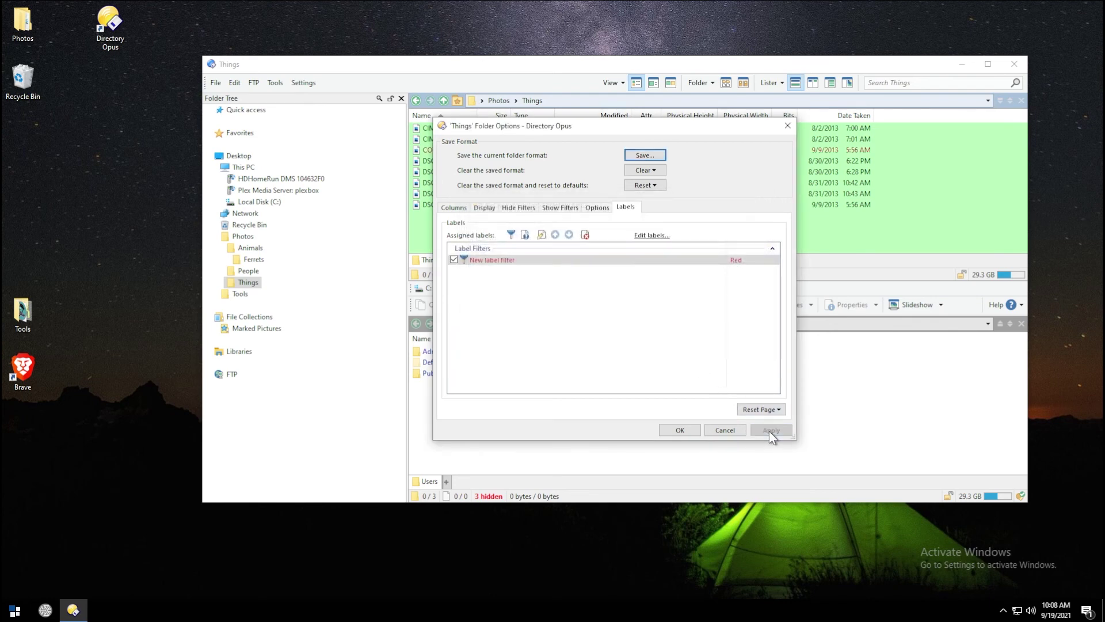
Step: Save the Things folder format, including sub-folders, and close Folder Options
left_click(639, 153)
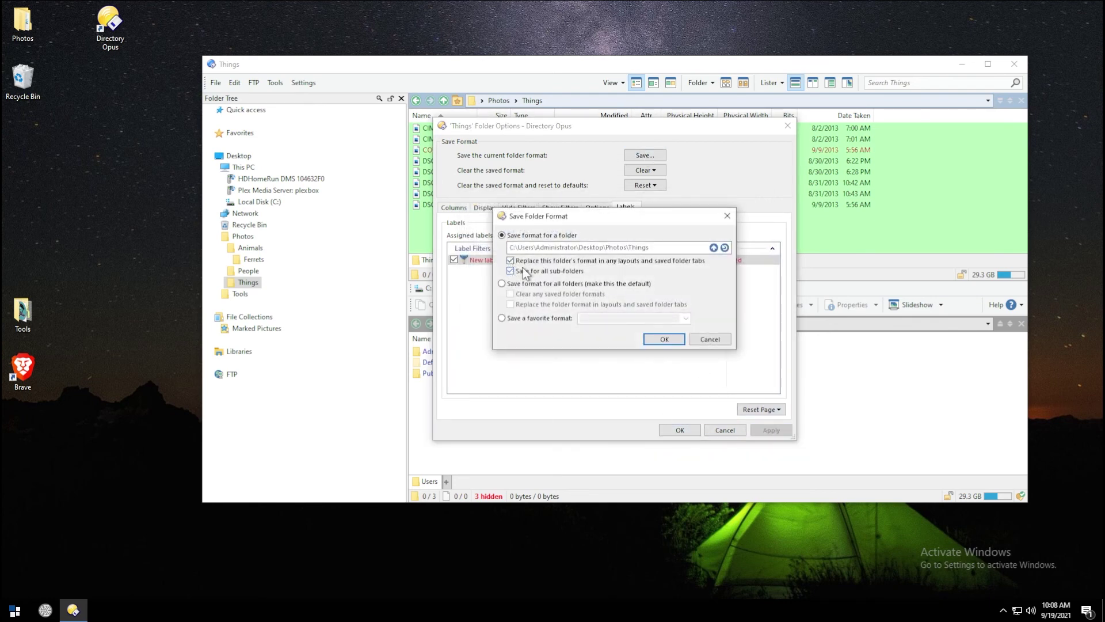
left_click(664, 337)
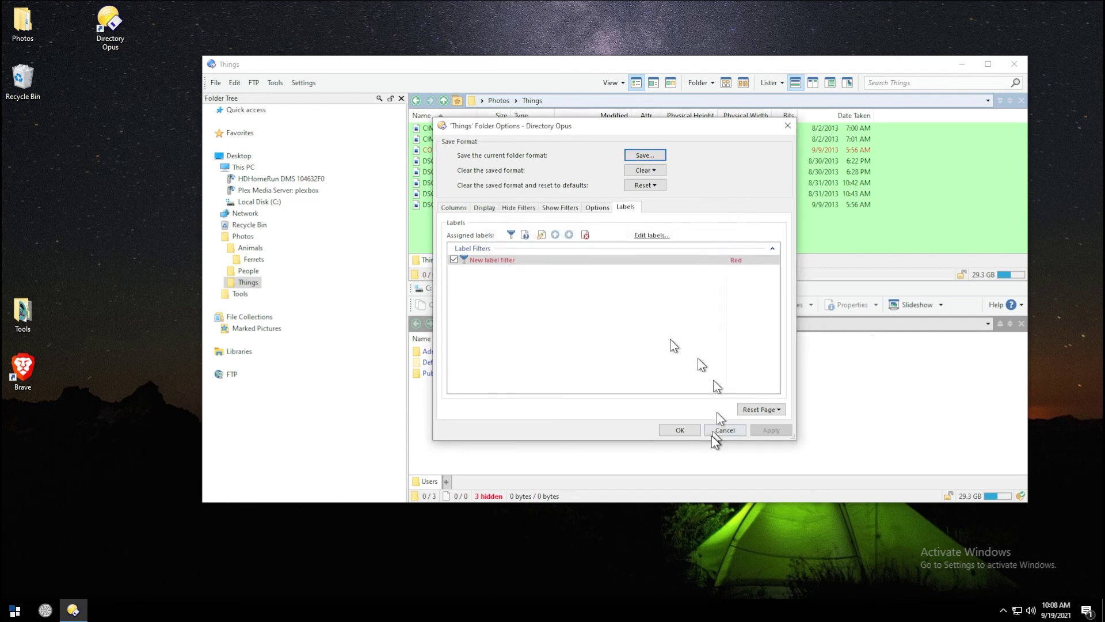
left_click(717, 431)
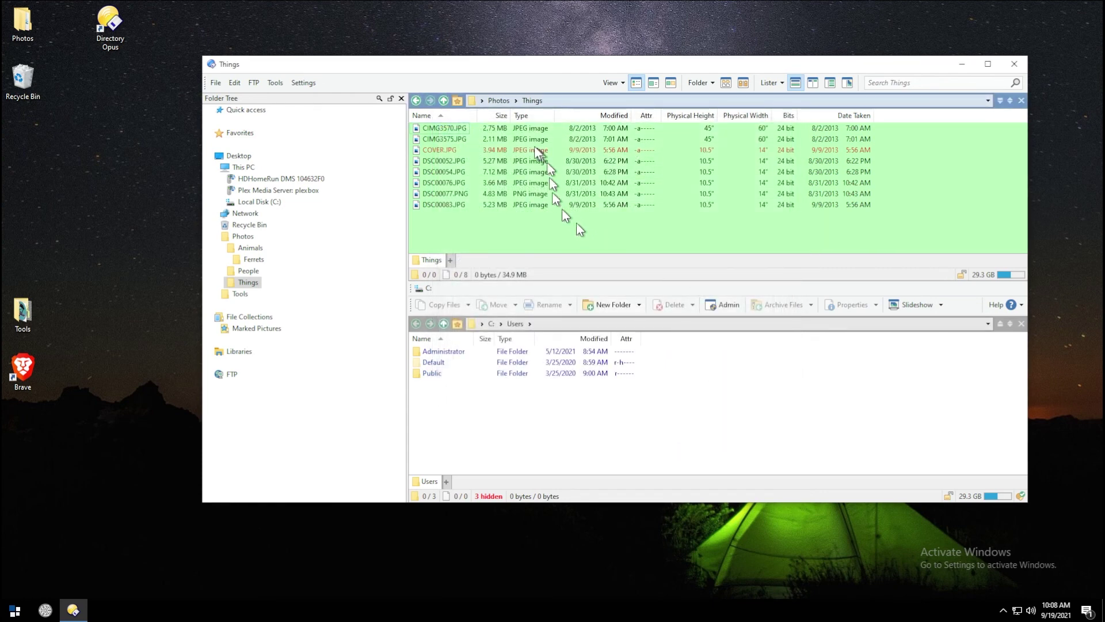
Step: Revisit the Things folder and open its Folder Options on the Labels page
left_click(499, 100)
left_click(532, 100)
right_click(565, 112)
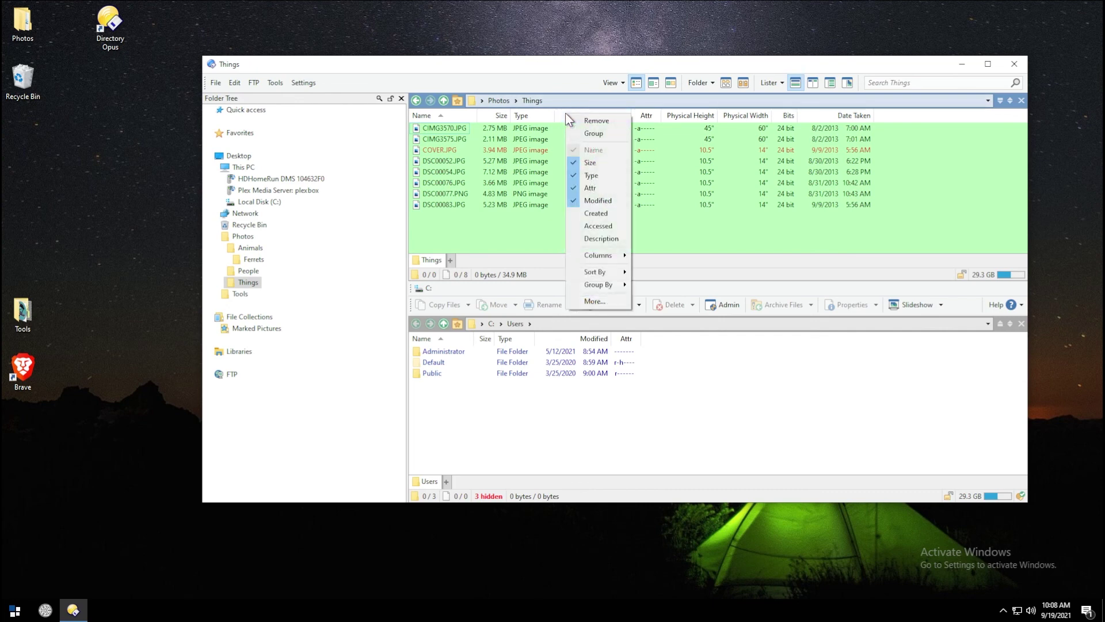
left_click(619, 299)
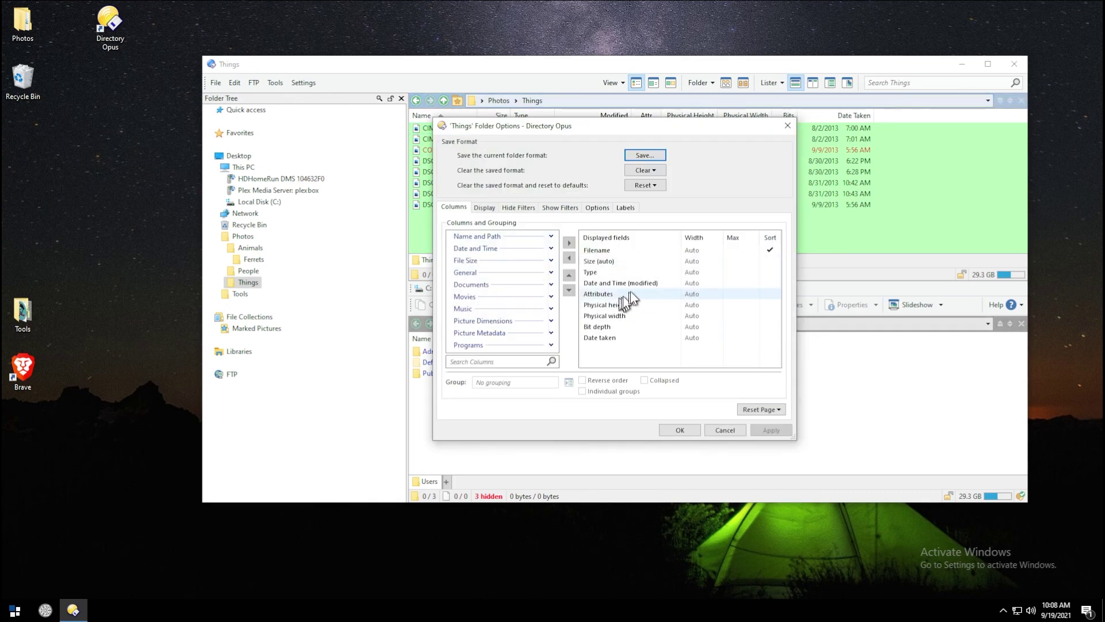
left_click(624, 208)
Step: Keep the filter's label as Red and open the list of all defined labels
left_click(737, 260)
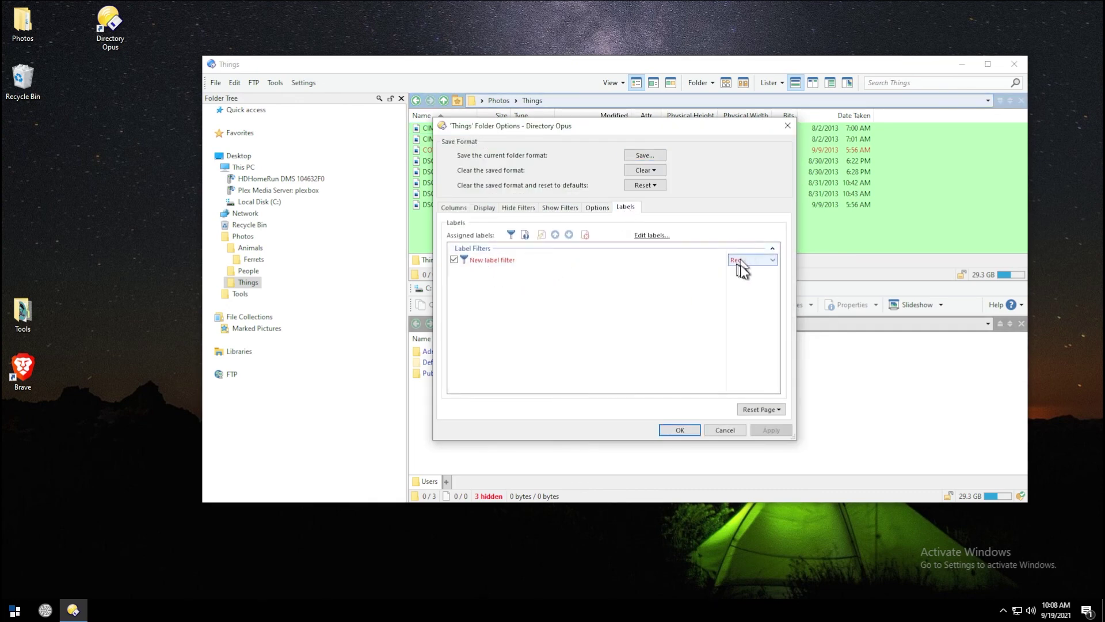
left_click(740, 260)
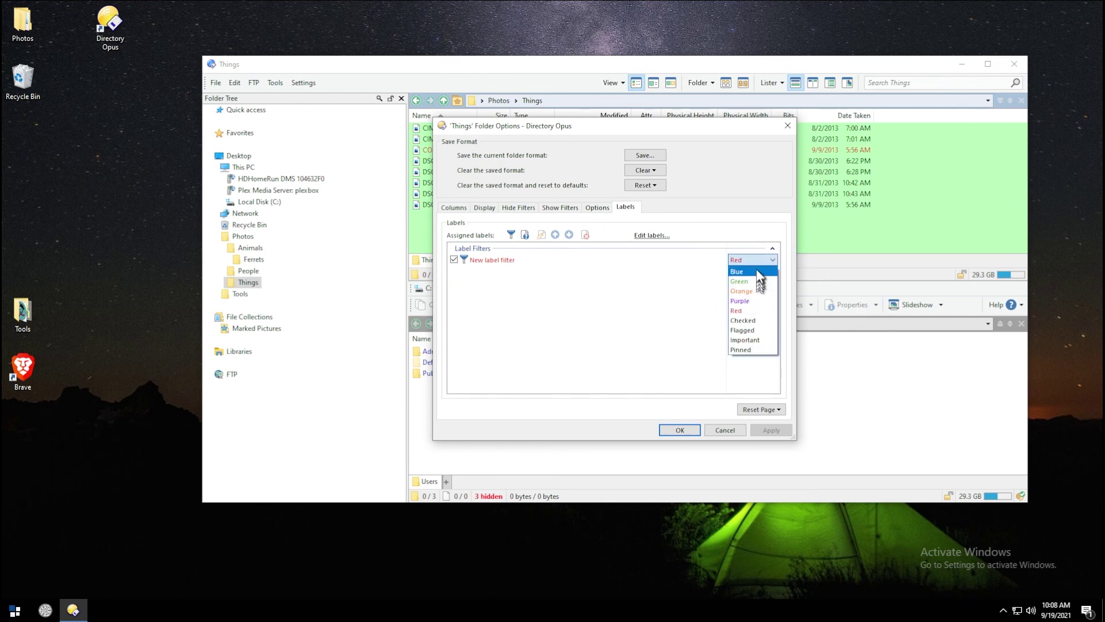
left_click(669, 242)
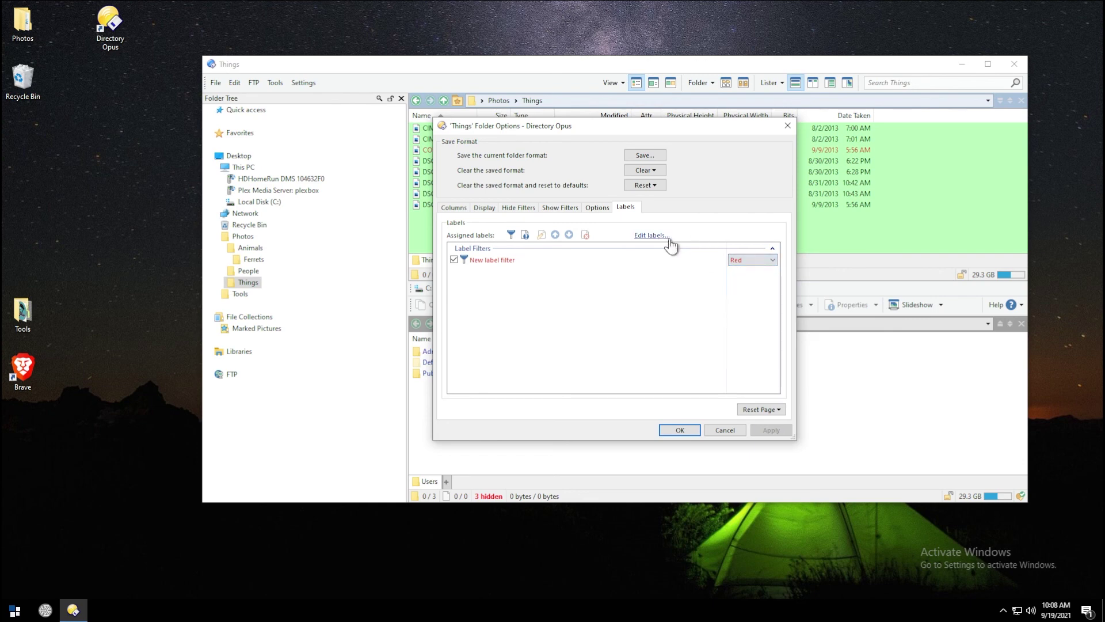
left_click(645, 236)
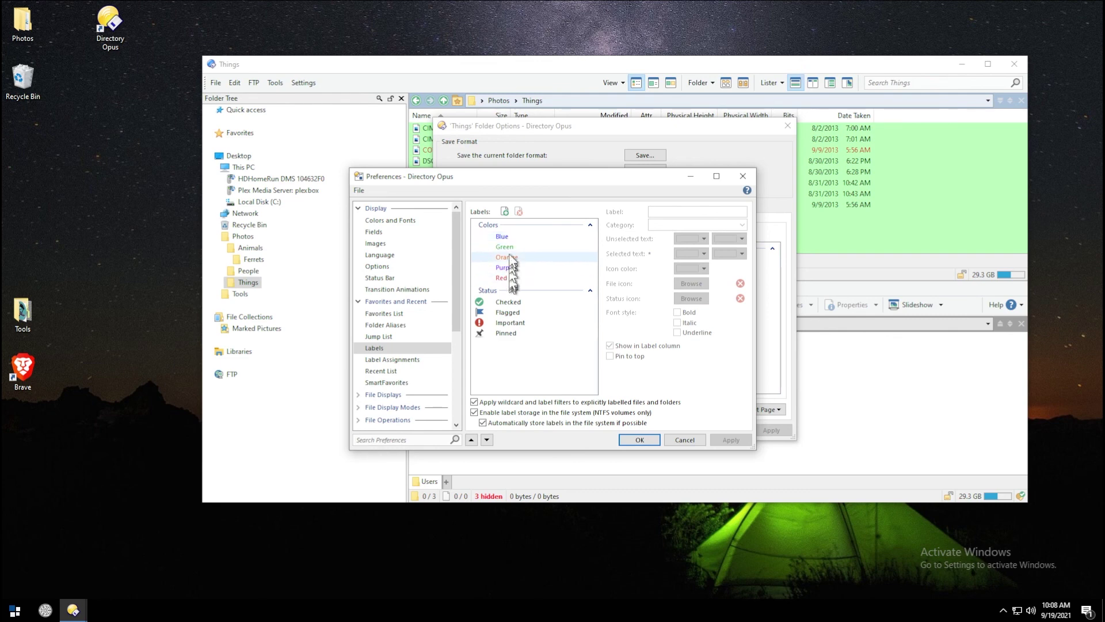
Step: Add a new label named Yellow, leaving its category uncategorized
left_click(505, 211)
type("Y")
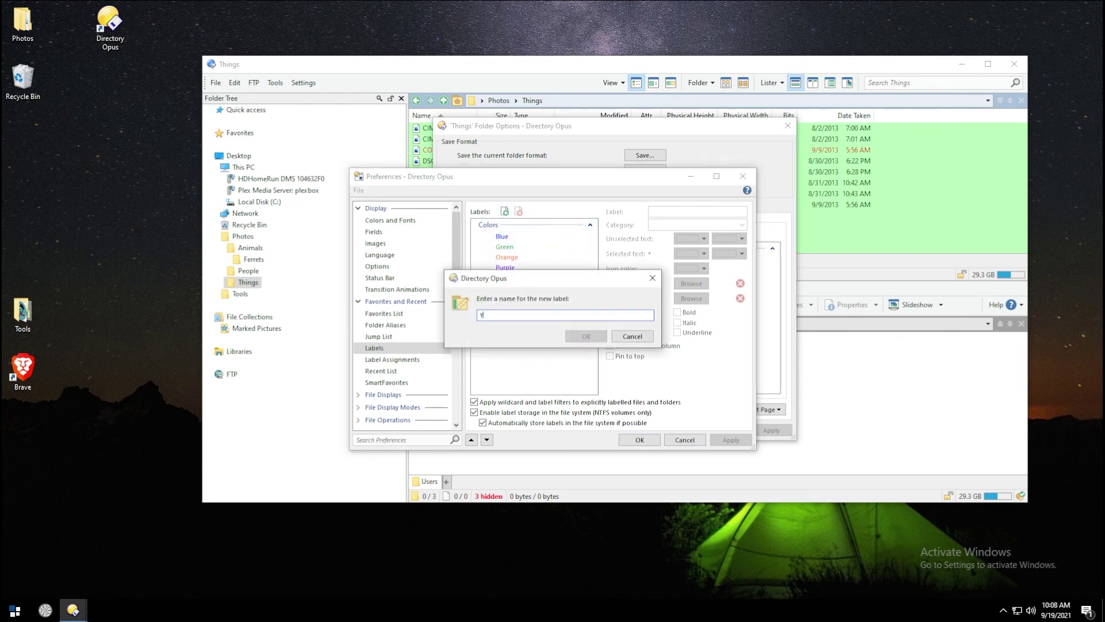
type("ellow")
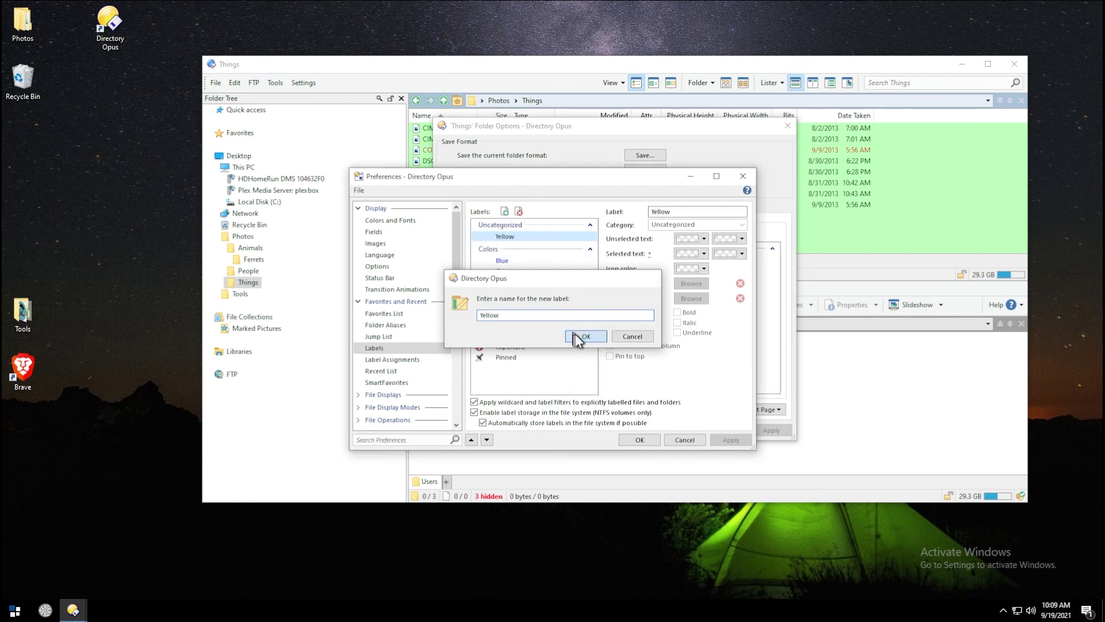
left_click(586, 336)
left_click(743, 225)
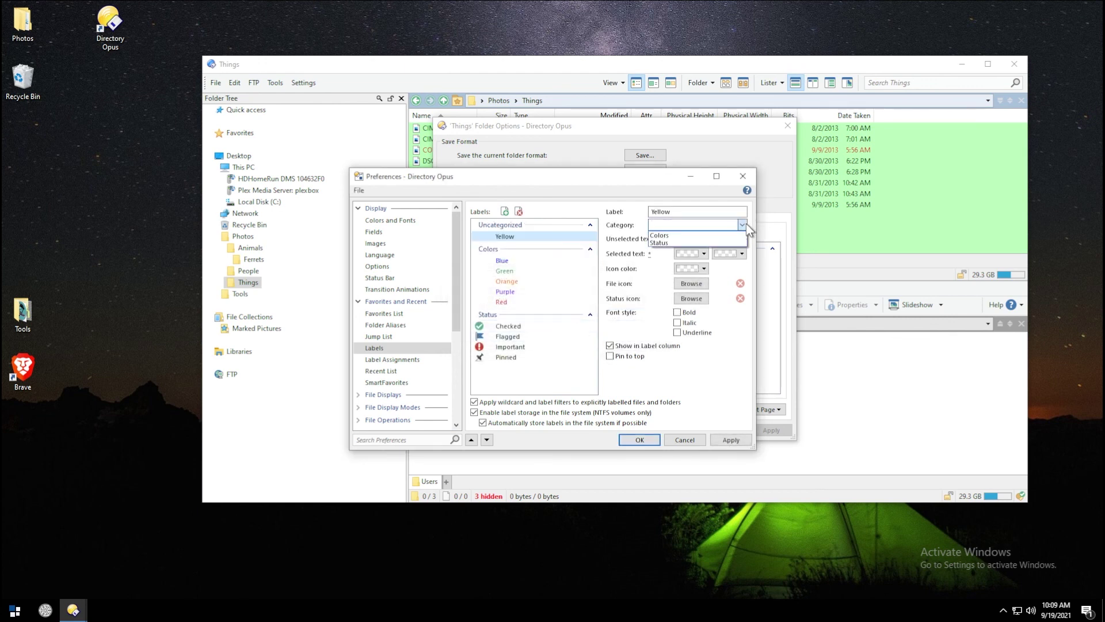
left_click(709, 224)
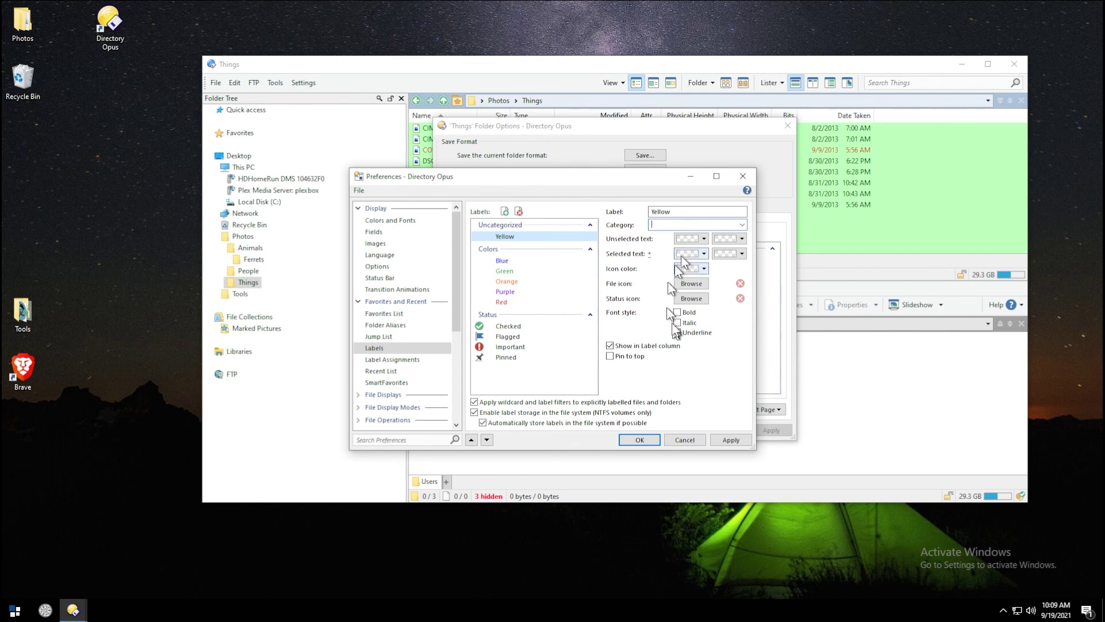
Step: Set the Yellow label's unselected and selected text colours to yellow and apply
left_click(703, 238)
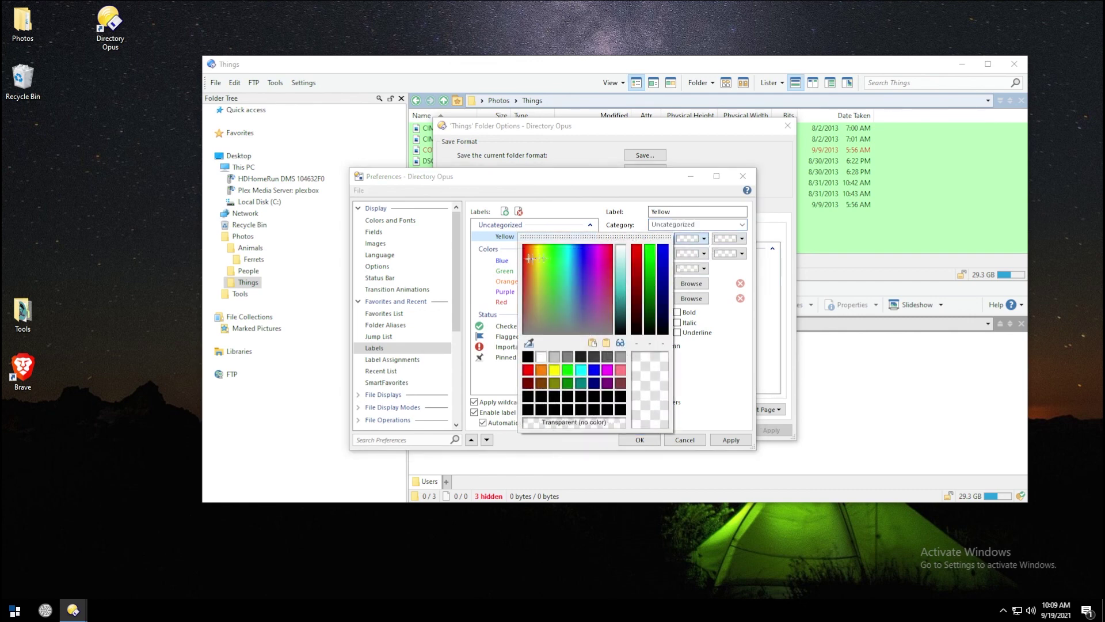
left_click(554, 367)
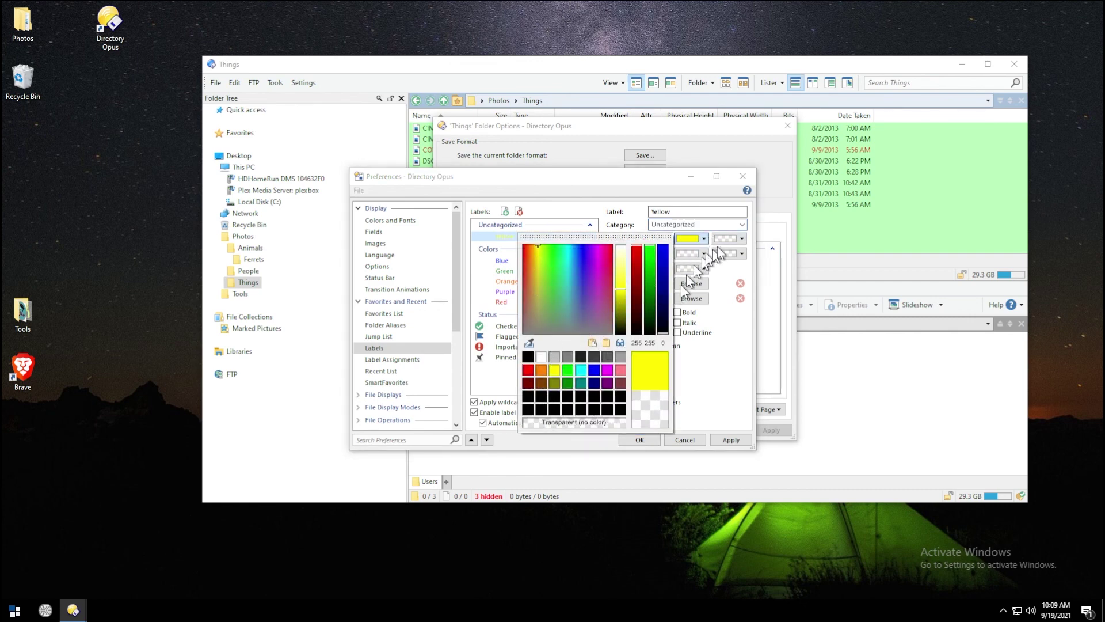
left_click(709, 298)
left_click(698, 254)
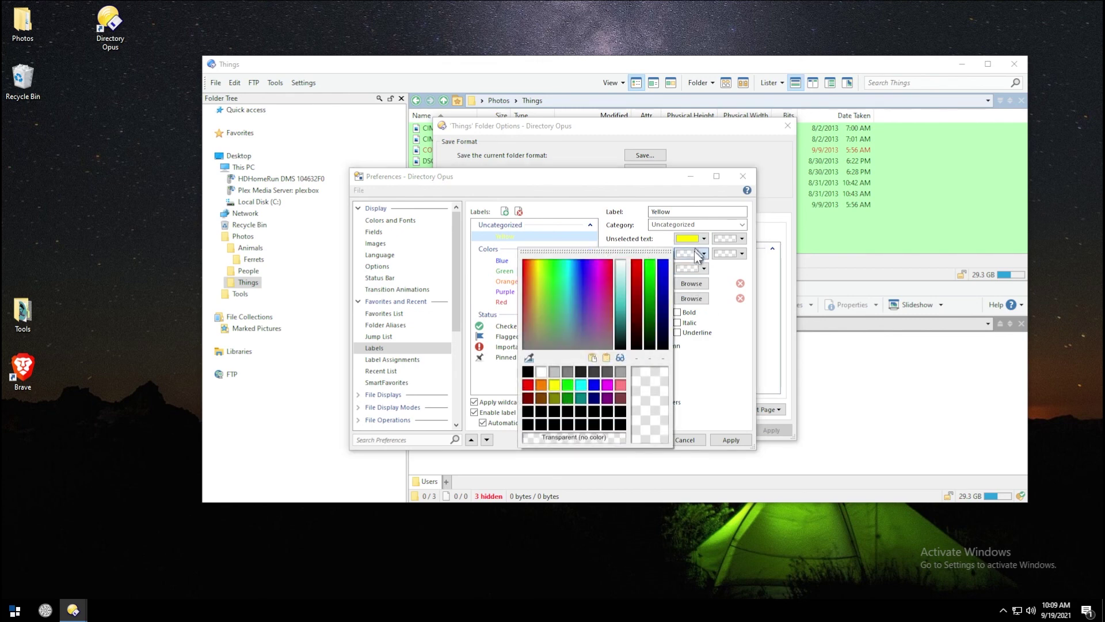
left_click(555, 384)
left_click(720, 375)
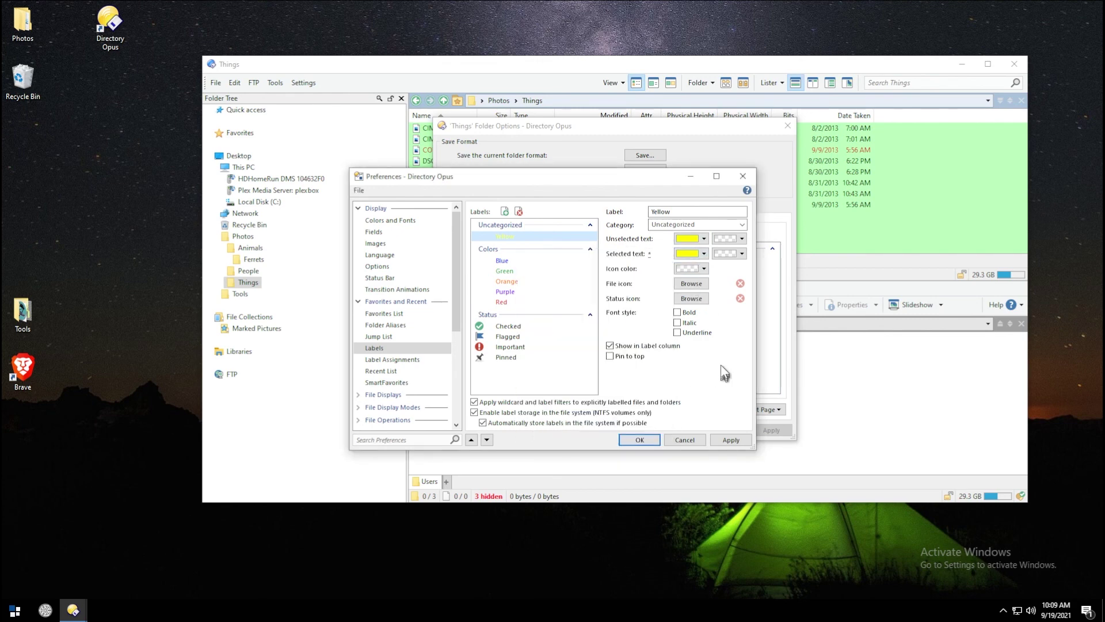
left_click(731, 440)
Step: Close Preferences and set the Things list background fill to dark olive green
left_click(639, 438)
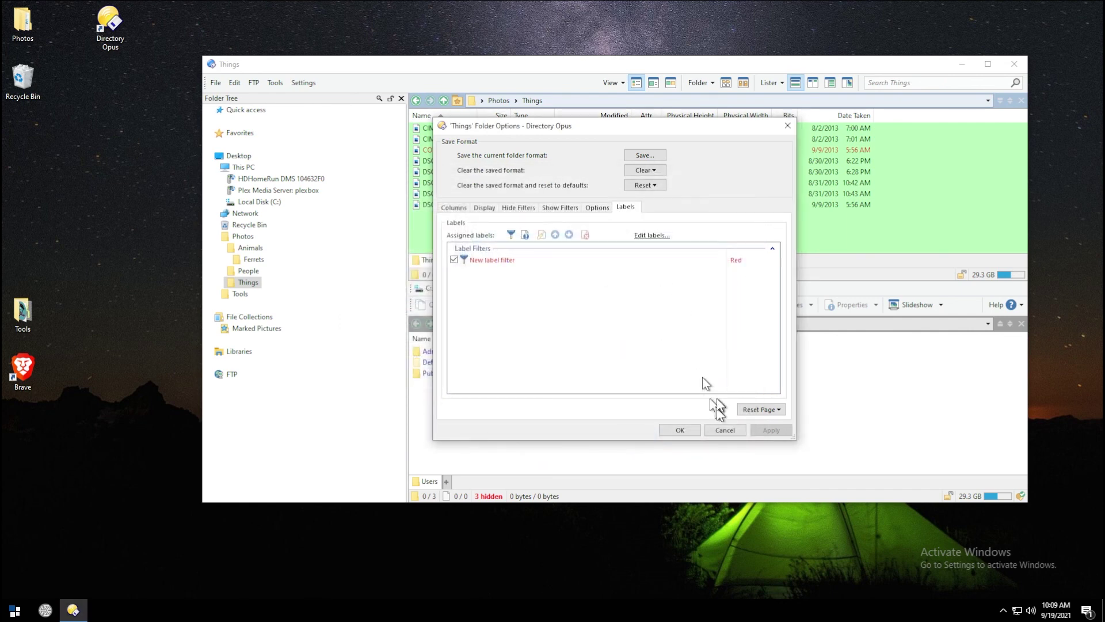
left_click(596, 208)
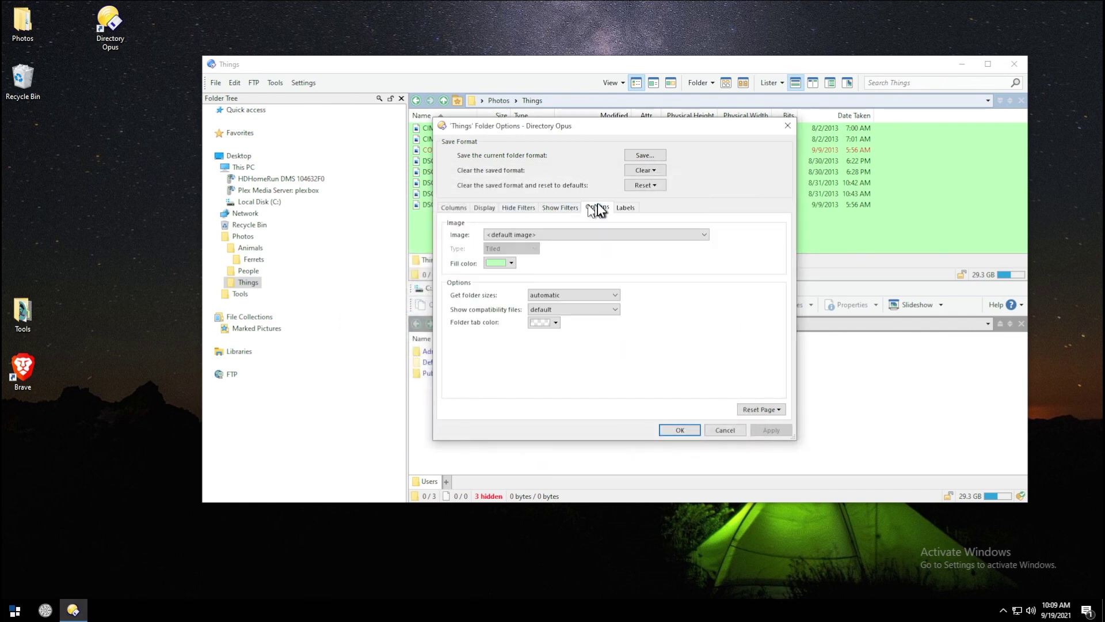
left_click(512, 263)
left_click_drag(506, 285, 508, 353)
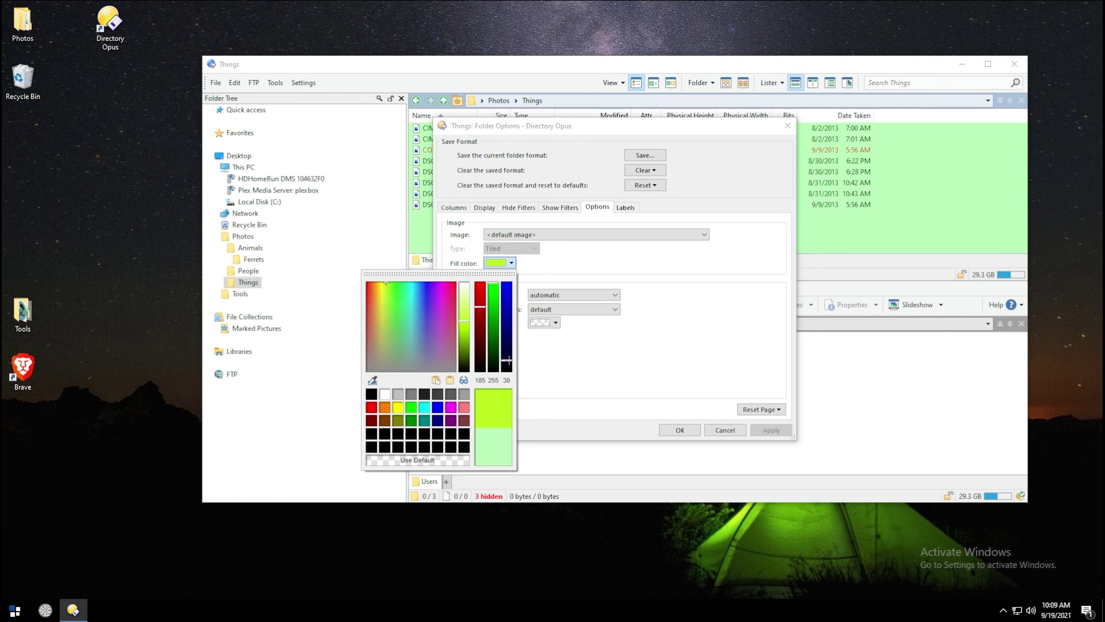
left_click_drag(464, 310, 502, 362)
left_click(694, 374)
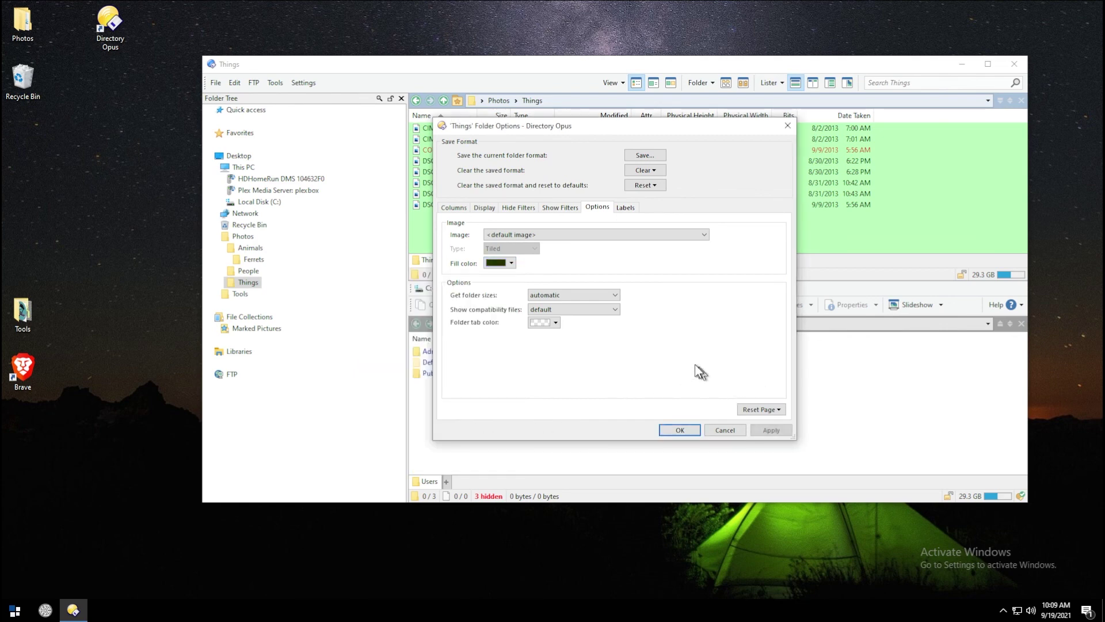
left_click(680, 430)
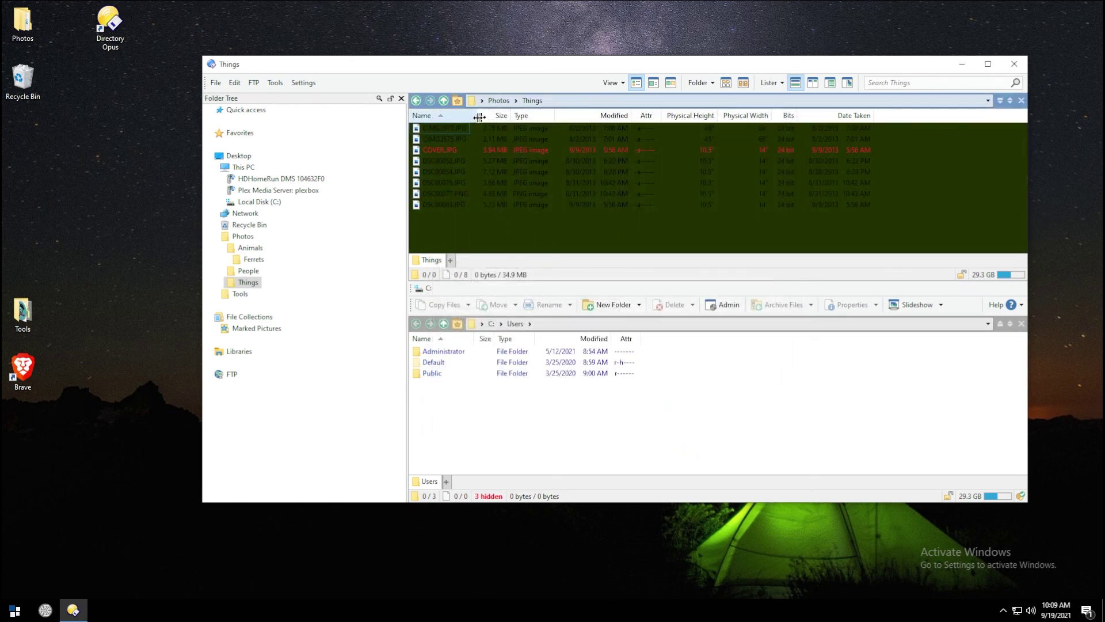
Step: Add a 'PNG' label filter matching *.png with the Yellow label and apply it to Things
right_click(530, 116)
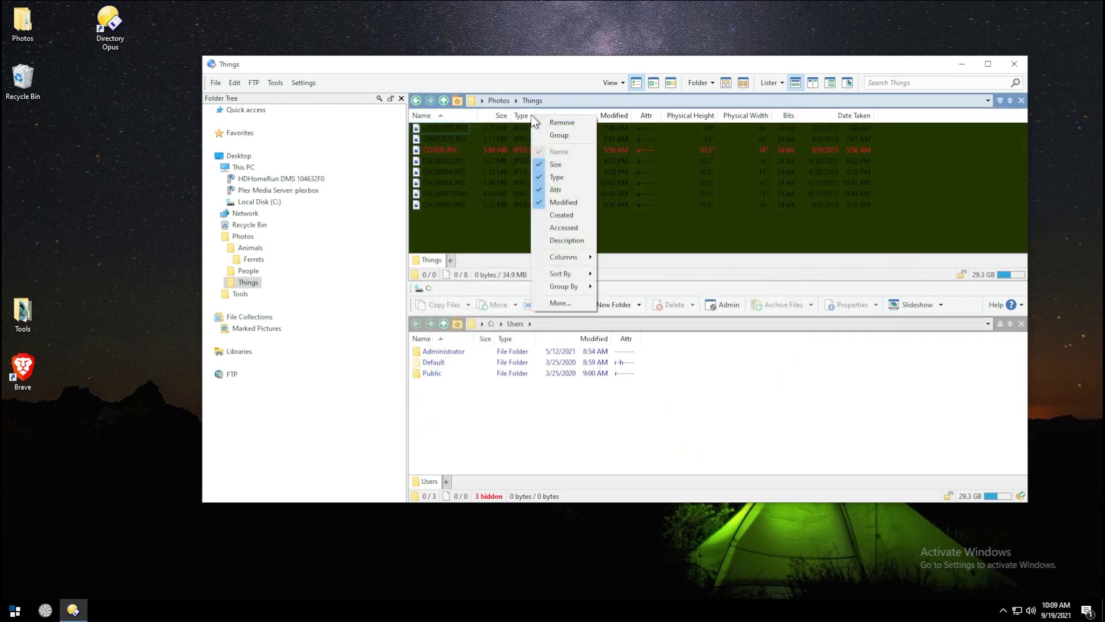
left_click(564, 302)
left_click(620, 209)
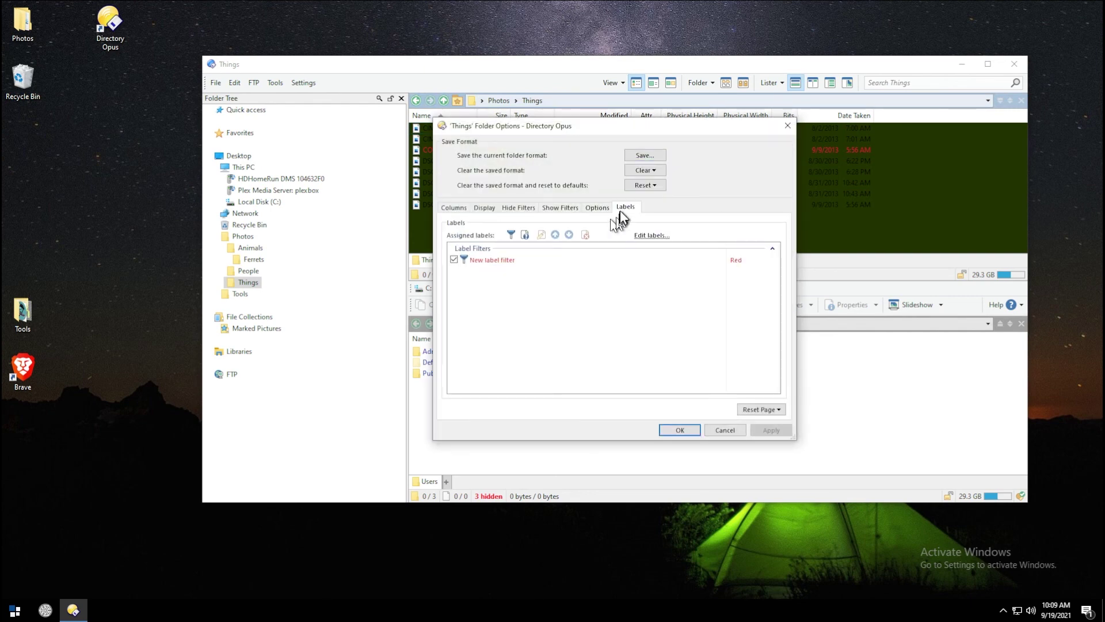
left_click(510, 235)
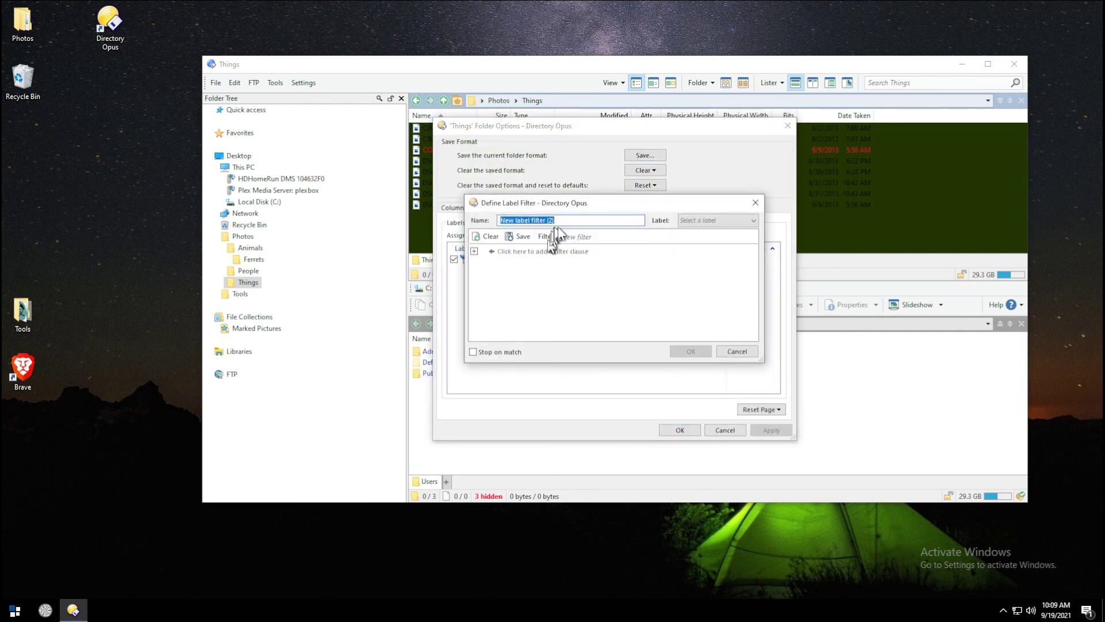
type("PNG")
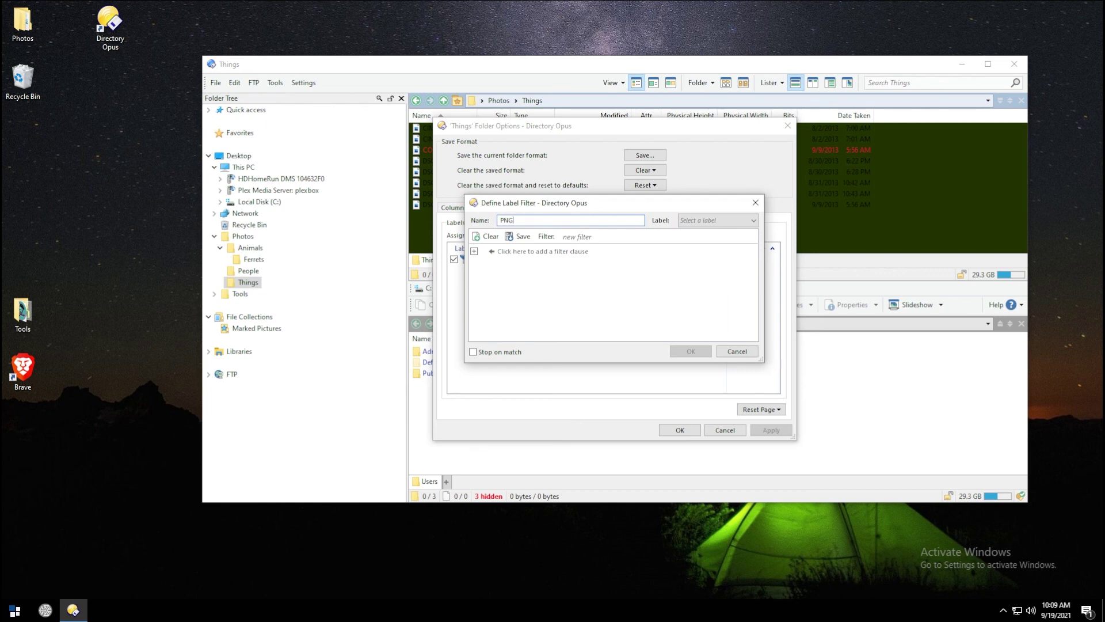
left_click(541, 251)
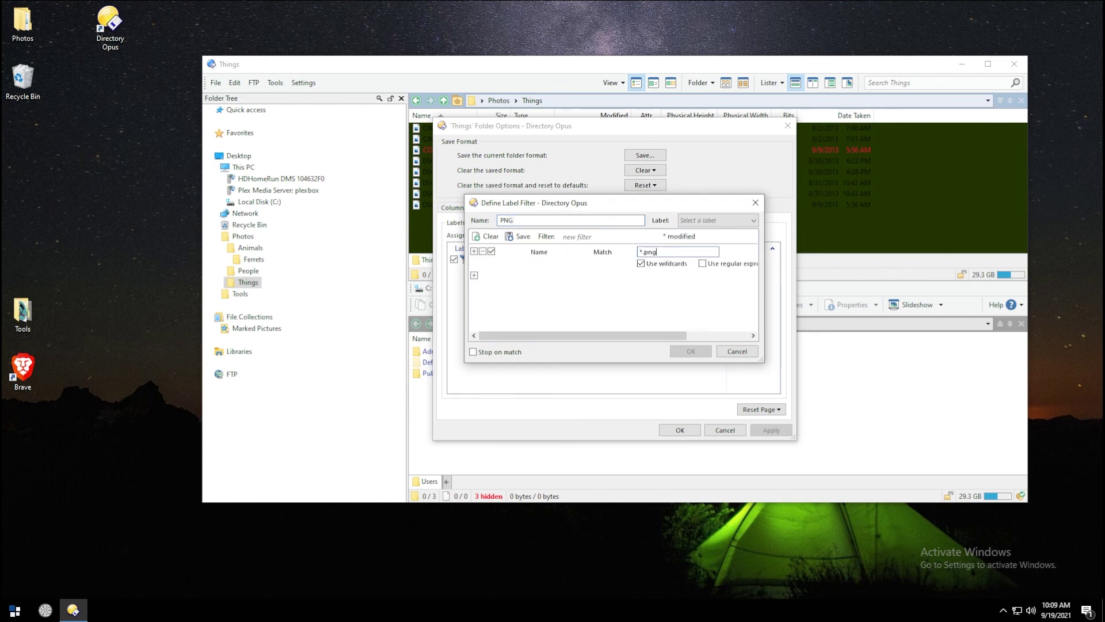
left_click(738, 221)
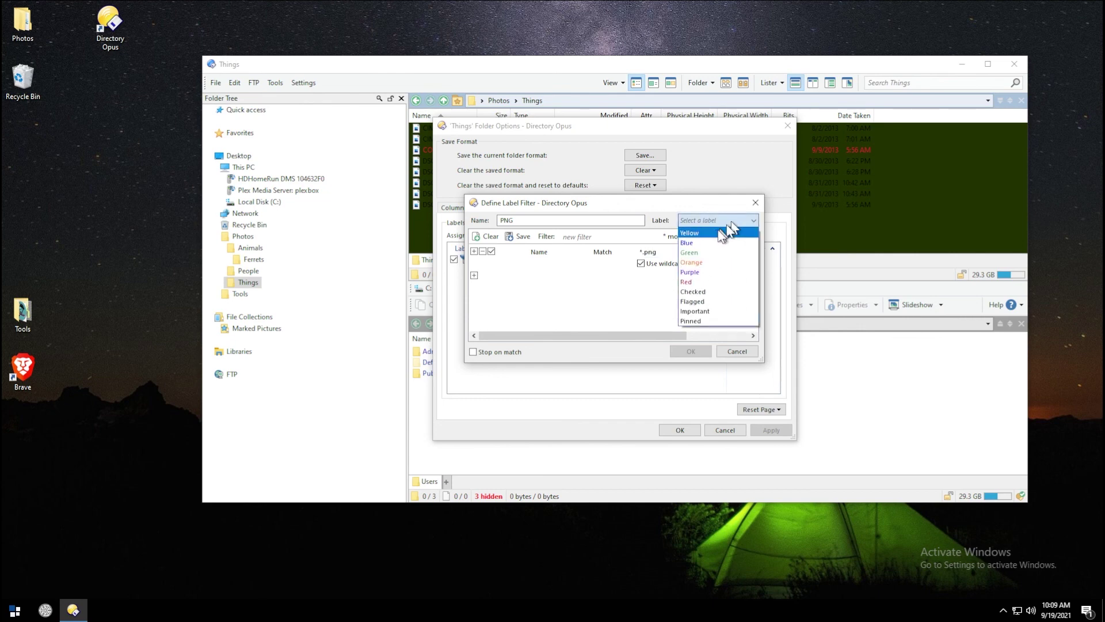
left_click(709, 236)
left_click(693, 351)
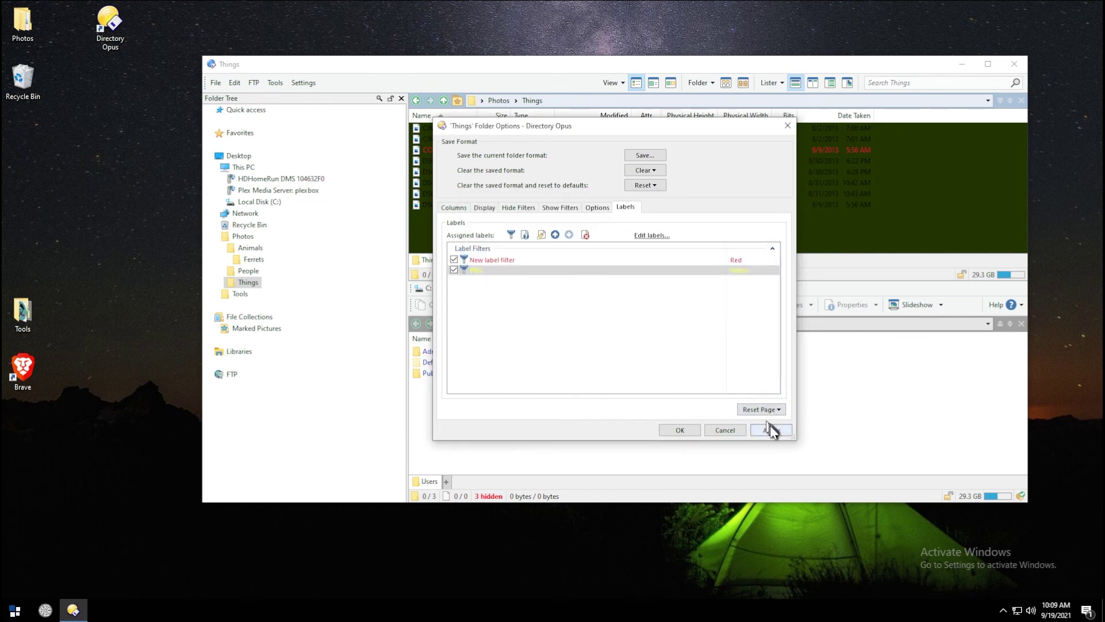
left_click(770, 430)
left_click(679, 430)
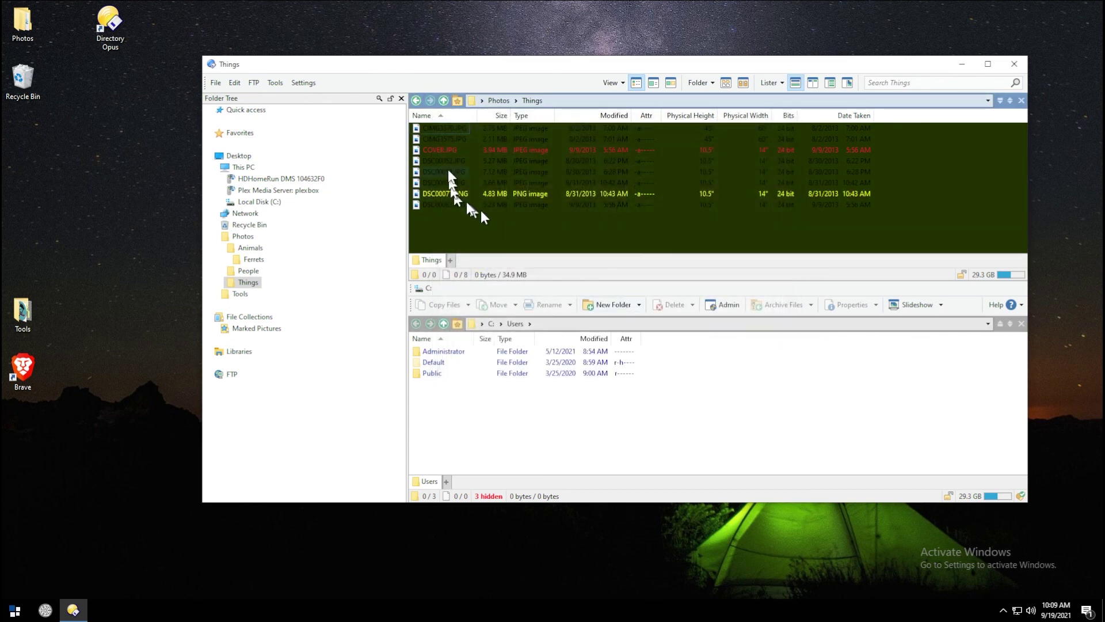
Step: Go up to Photos and back into Things to show it on a light green background
left_click(498, 101)
left_click(530, 101)
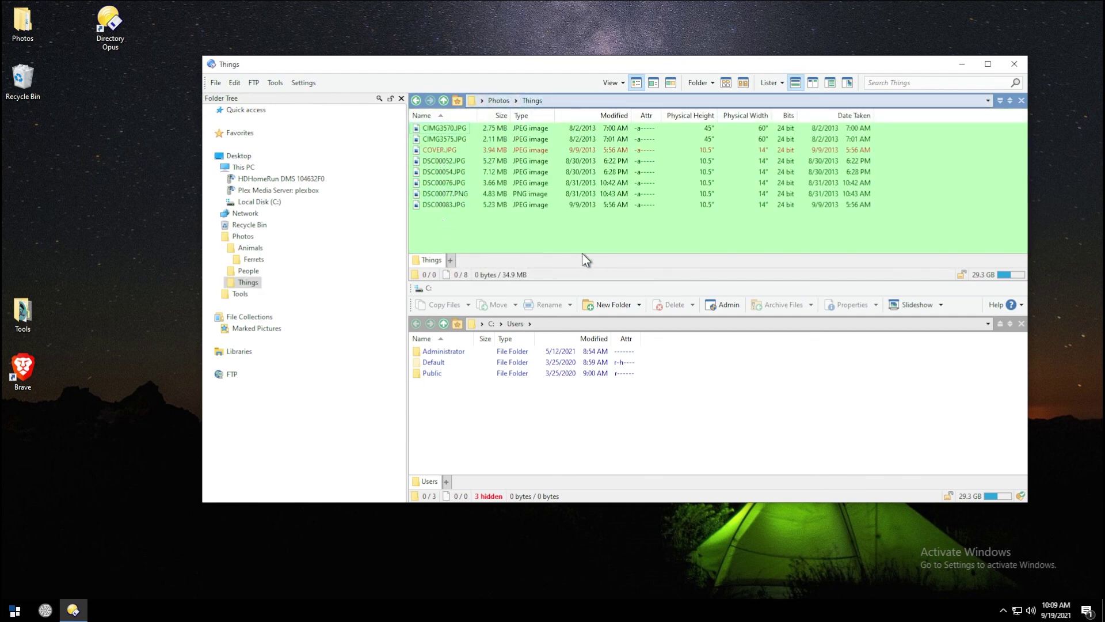